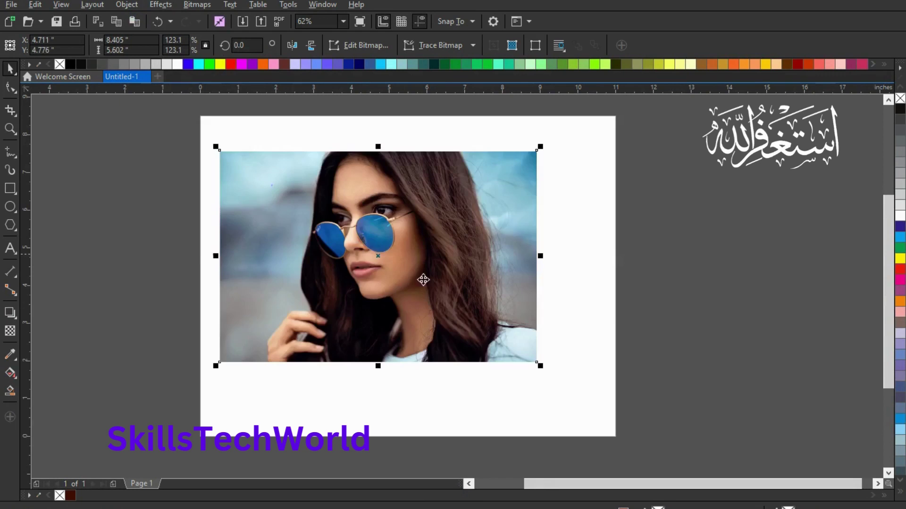
- Enlarge the portrait to about 10.37 by 6.91 inches and place a smaller duplicate of it to the right of the page
drag(540, 365, 616, 445)
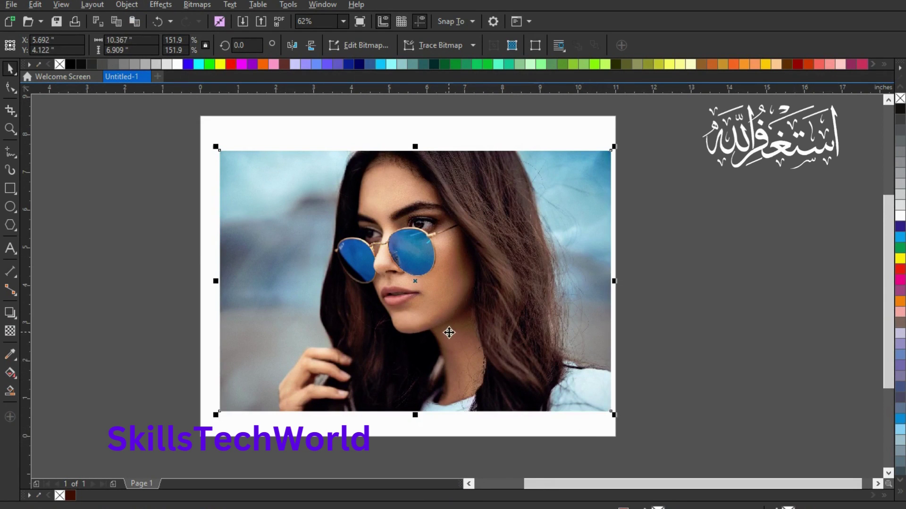
click(117, 21)
click(133, 22)
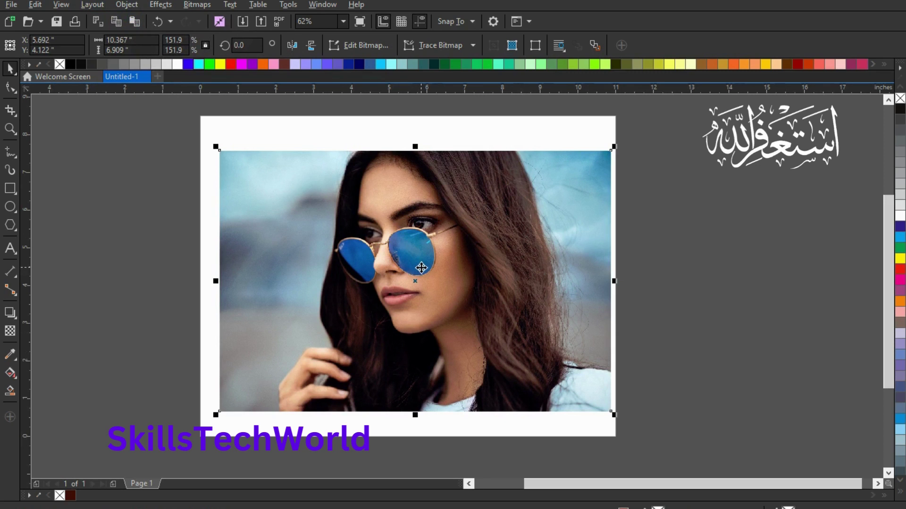
drag(216, 414, 381, 305)
drag(446, 241, 752, 247)
click(494, 273)
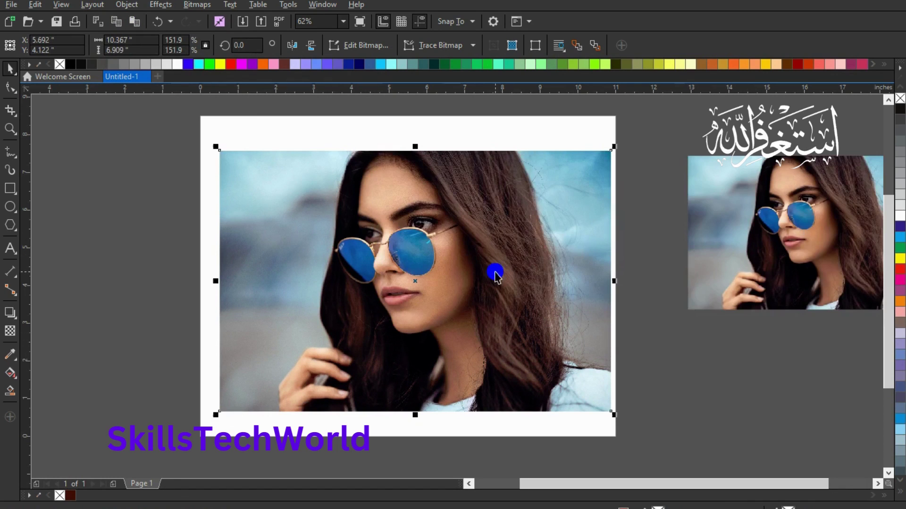
- Draw a six-sided polygon about 0.82 by 0.92 inches on the woman's cheek in the large portrait
click(10, 225)
click(363, 41)
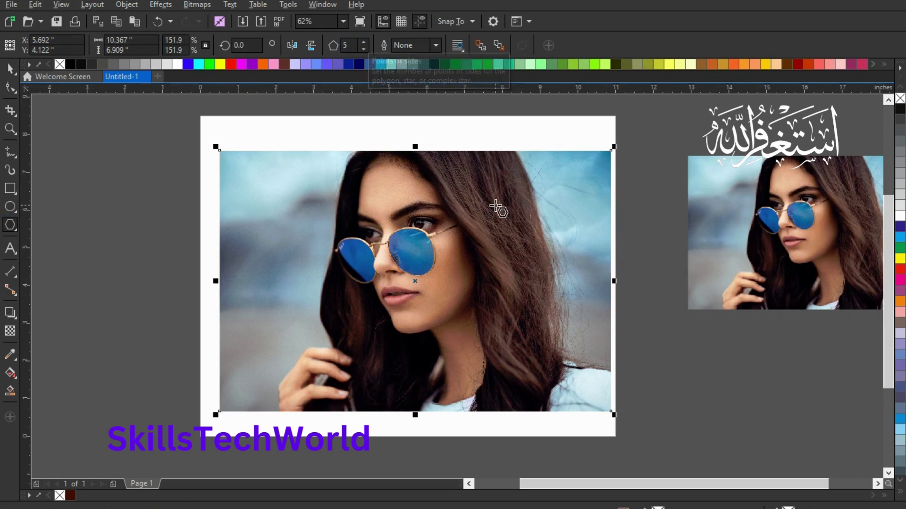
drag(434, 259, 470, 296)
scroll(470, 297, up, 2)
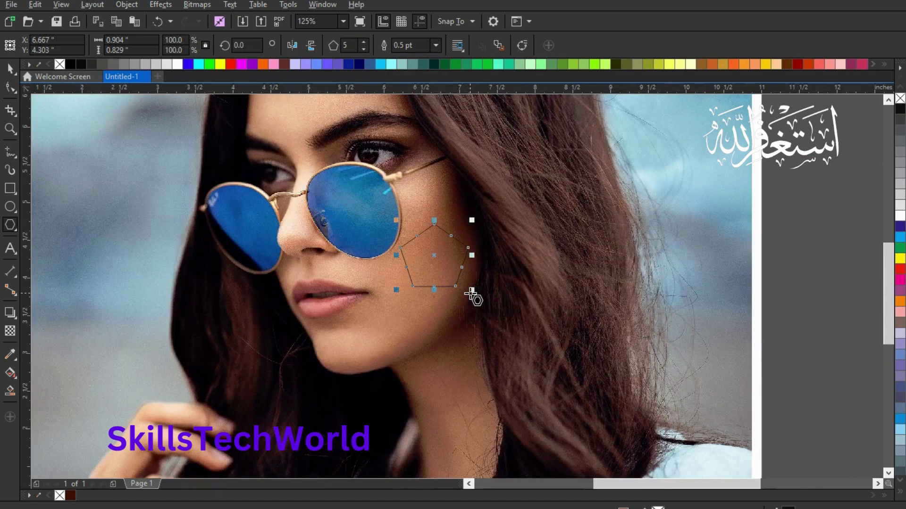
click(364, 42)
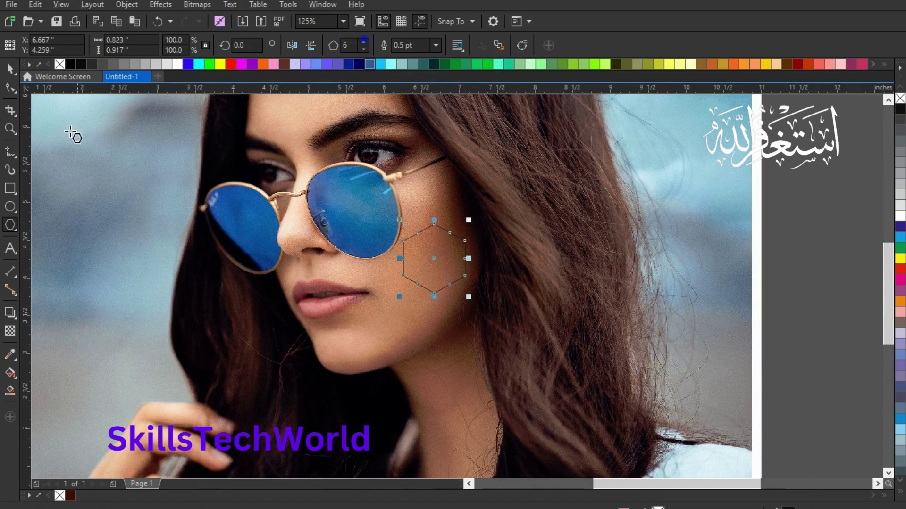
- Convert the hexagon to curves and reshape it to about 1.27 by 1.3 inches by extending its lower corners toward the chin and removing the surplus node
click(9, 69)
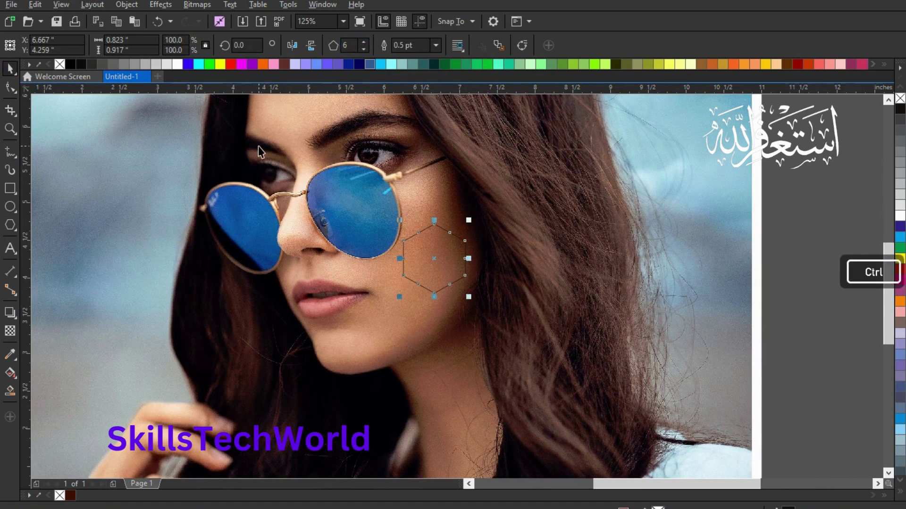
key(ctrl+q)
double_click(429, 254)
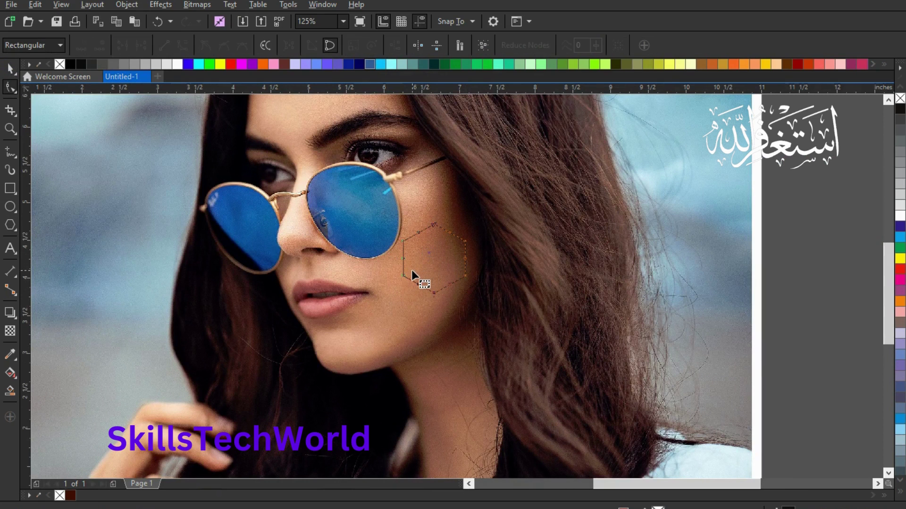
scroll(411, 270, up, 3)
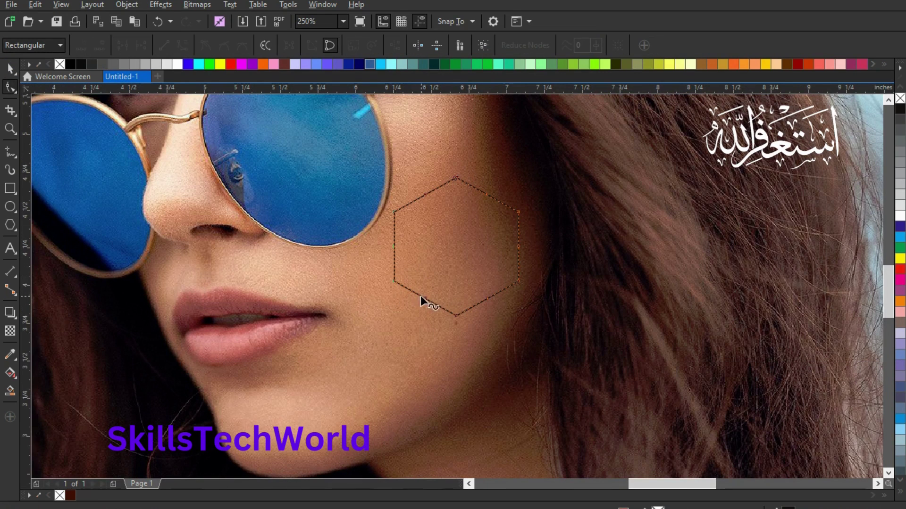
drag(422, 296, 346, 347)
drag(454, 319, 421, 376)
drag(347, 347, 327, 358)
click(468, 279)
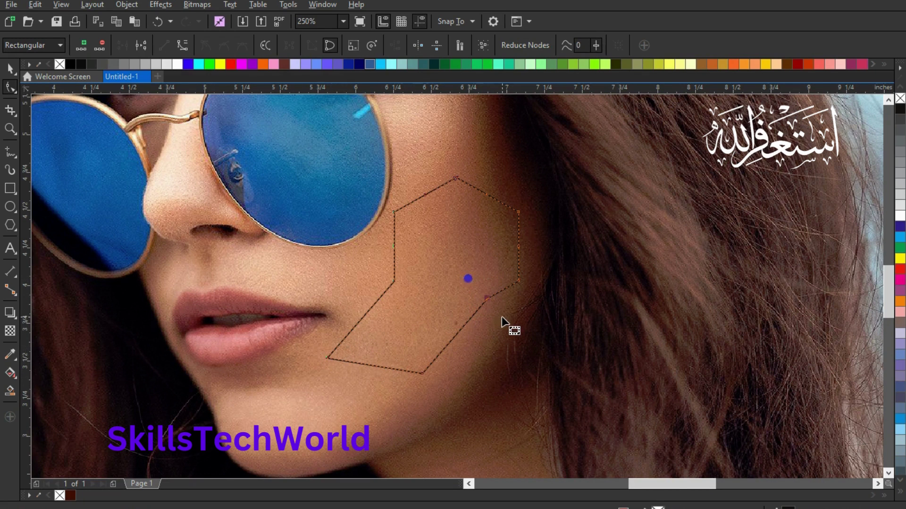
key(Delete)
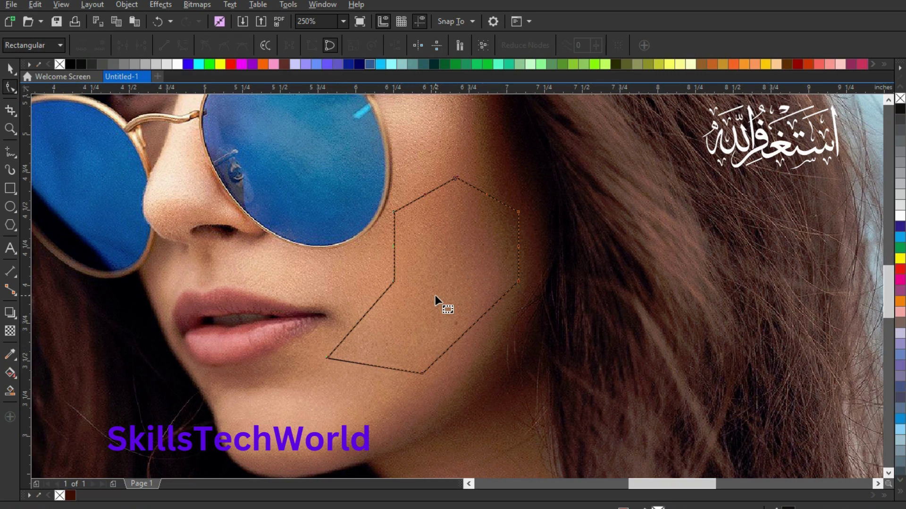
scroll(435, 295, down, 2)
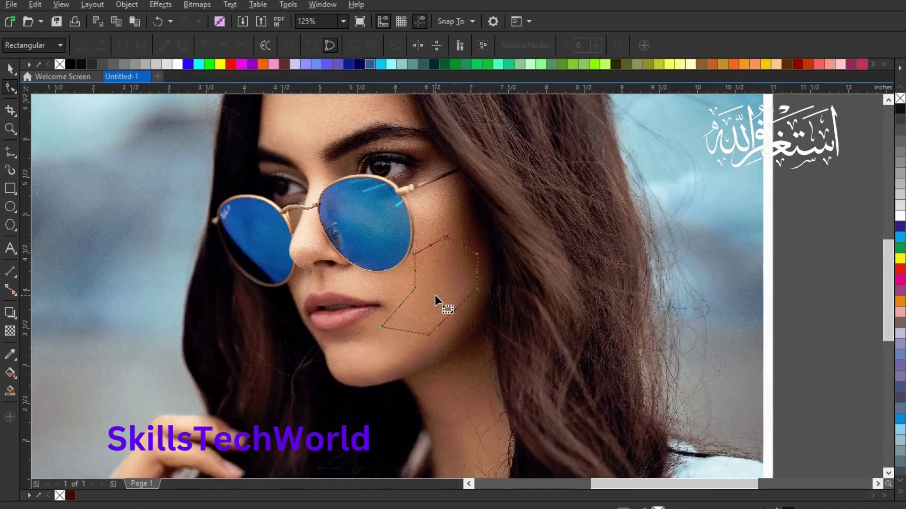
- Duplicate the cheek outline and place the copy in the empty area between the page and the small portrait
click(8, 69)
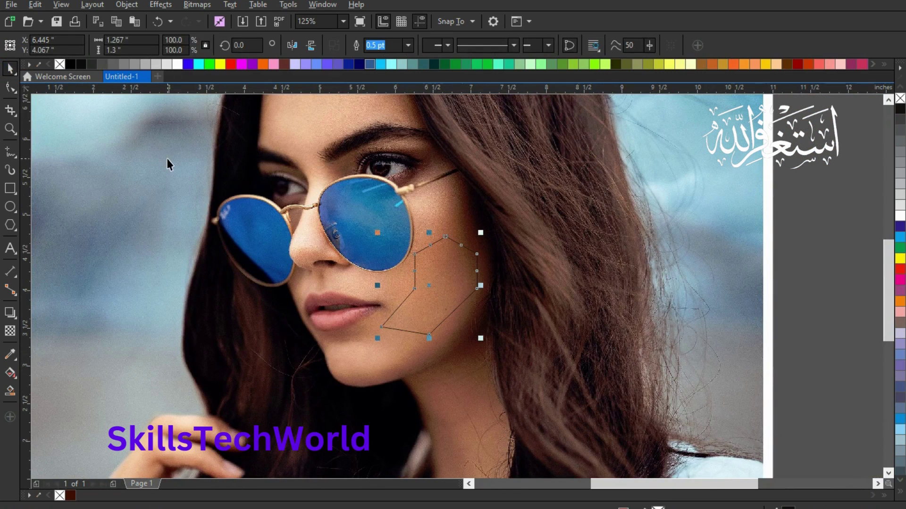
click(115, 21)
click(131, 22)
drag(438, 296, 811, 258)
scroll(717, 266, down, 2)
drag(732, 274, 749, 271)
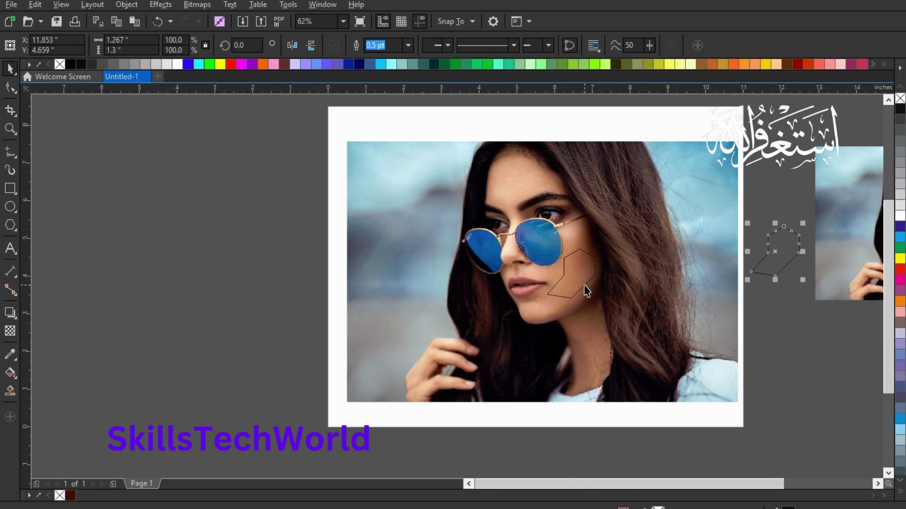
- PowerClip the large portrait inside the outline on the cheek
scroll(586, 291, up, 2)
click(565, 271)
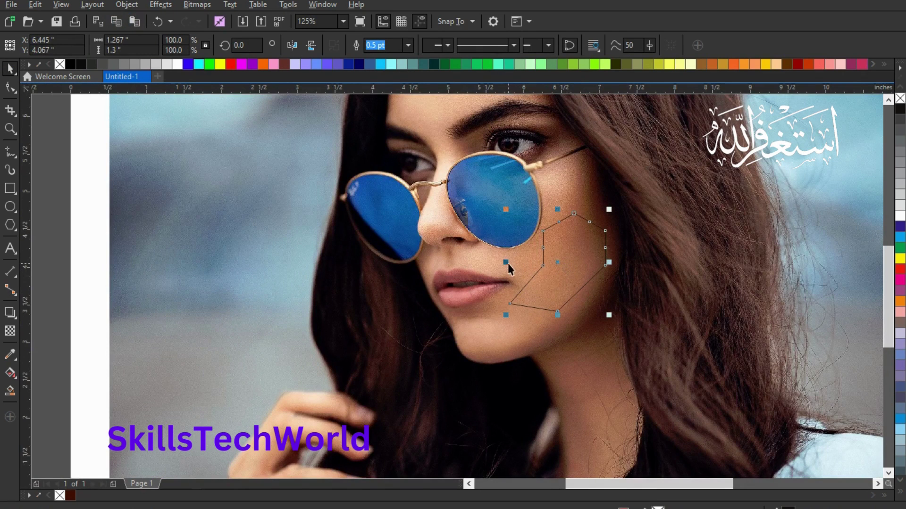
click(348, 203)
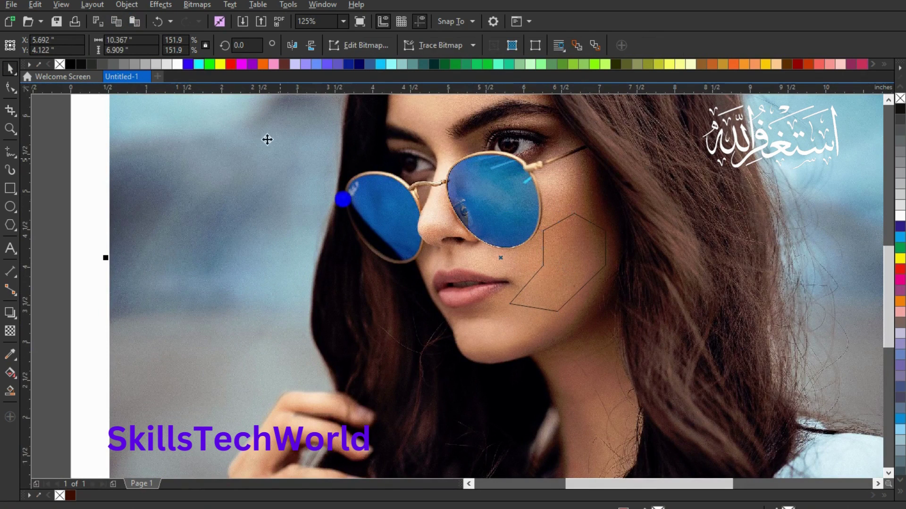
click(117, 6)
mouse_move(178, 115)
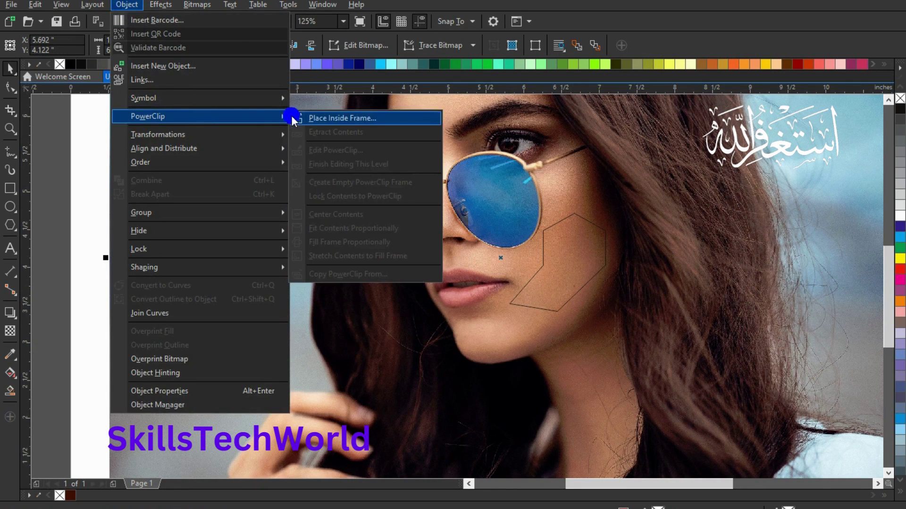
click(290, 115)
click(558, 252)
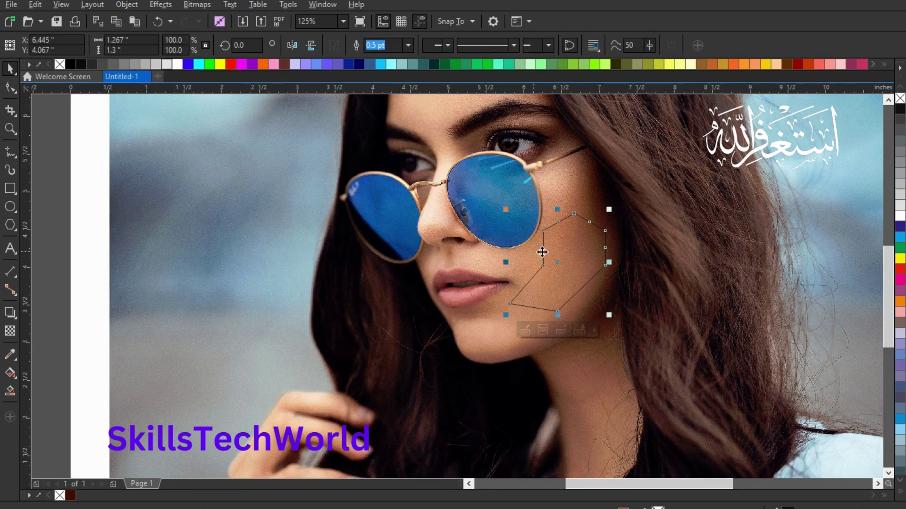
click(449, 236)
scroll(450, 238, down, 2)
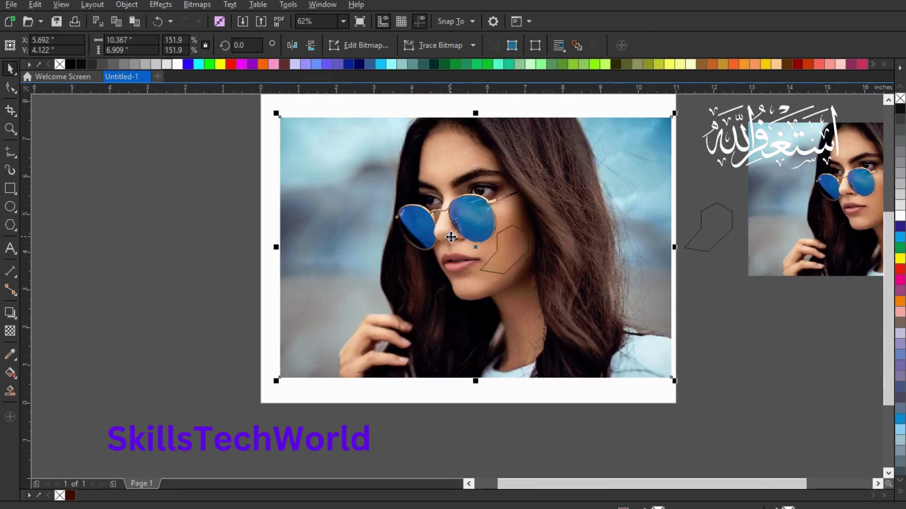
click(502, 259)
drag(504, 261, 710, 238)
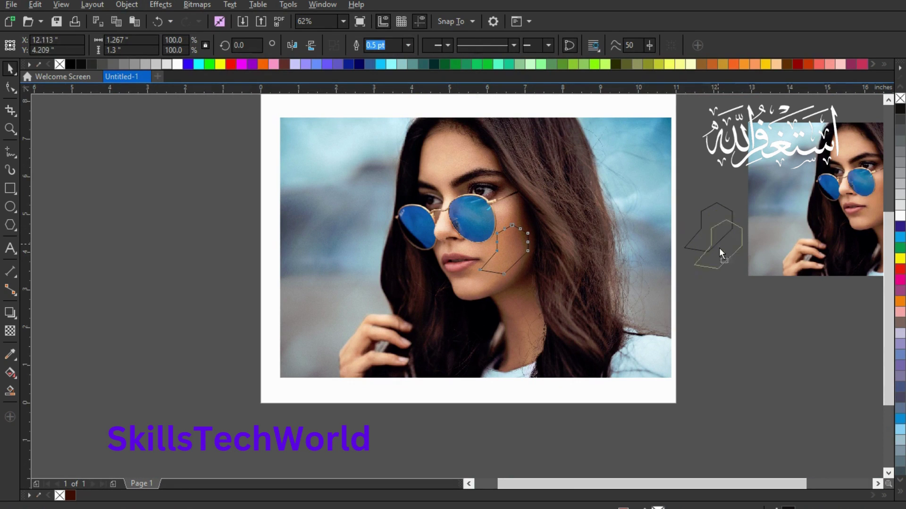
drag(727, 287, 527, 261)
click(157, 21)
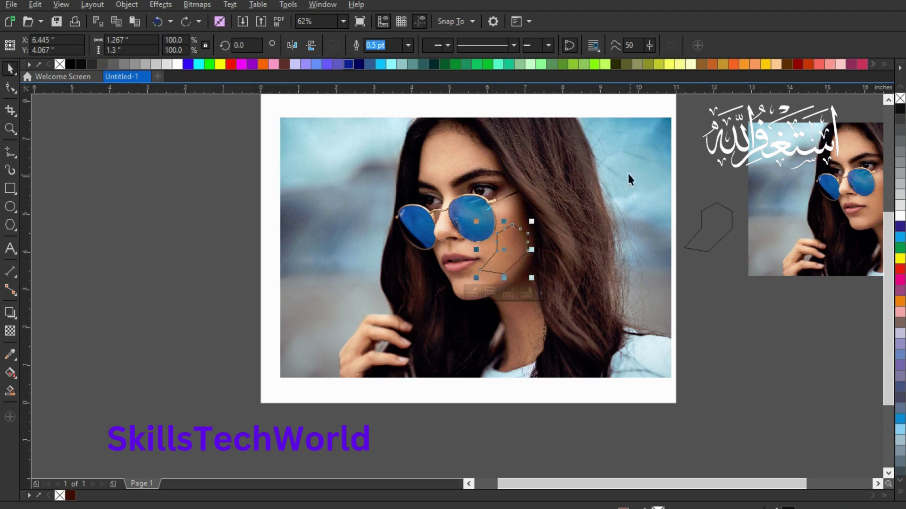
- Move the spare outline exactly over the clipped piece on the cheek and send it to the back
drag(701, 223, 507, 247)
scroll(507, 247, up, 2)
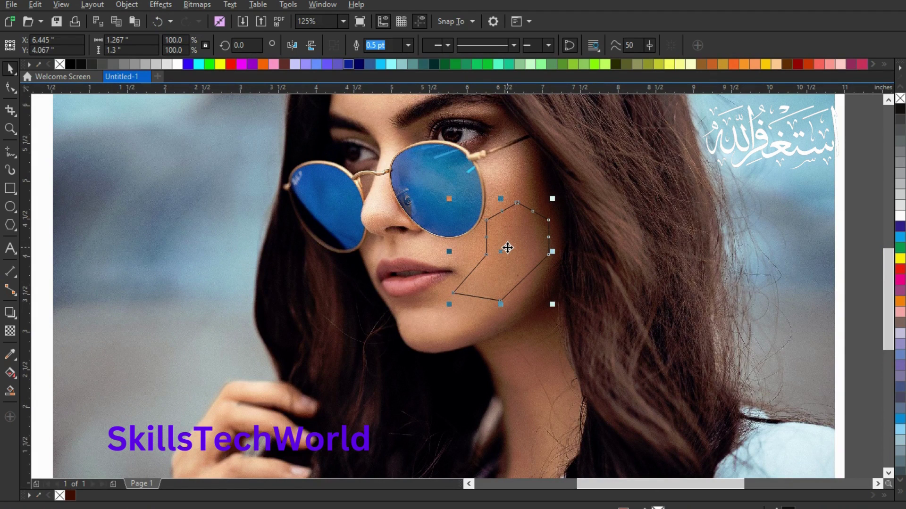
key(shift+Page_Down)
- Move the clipped skin piece off the page beside the small portrait and bring the empty cheek outline to the front
drag(507, 248, 741, 240)
scroll(507, 247, down, 2)
drag(682, 183, 435, 329)
key(shift+Page_Up)
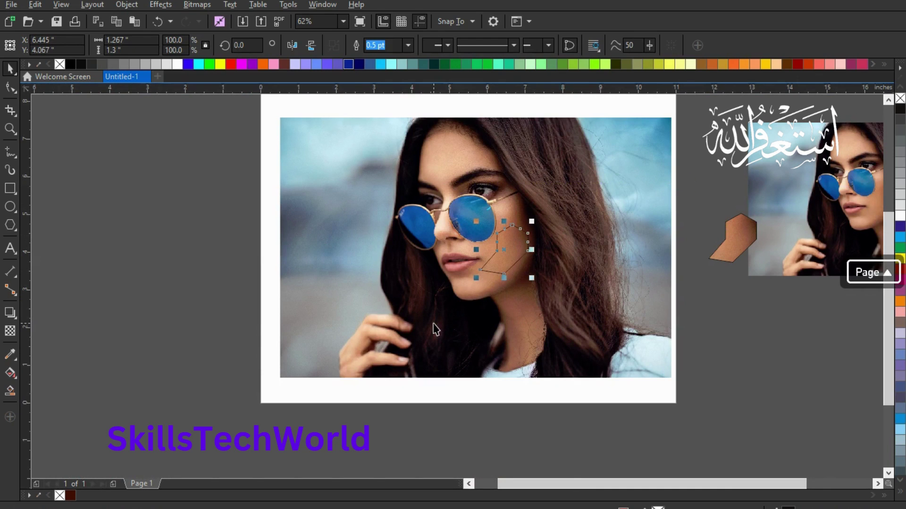
scroll(435, 329, up, 2)
scroll(433, 327, down, 2)
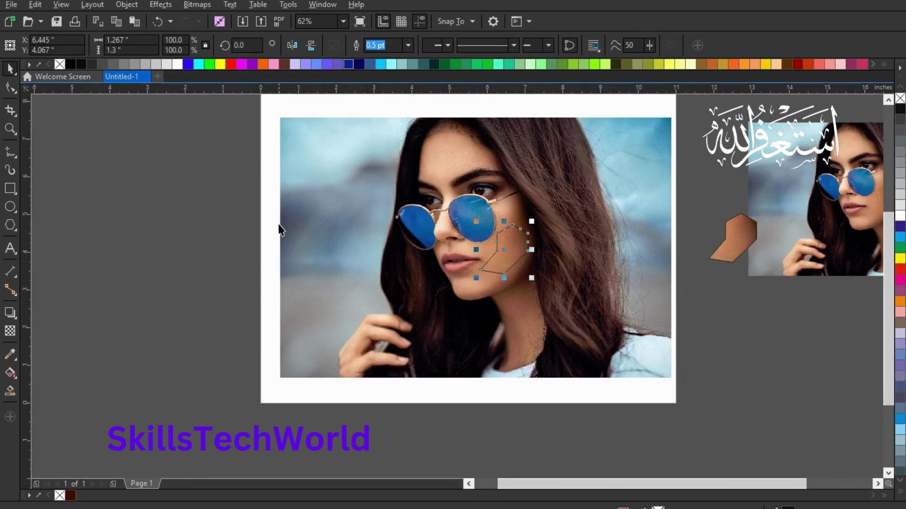
- Trim the large portrait with the cheek outline to cut a matching hole, and select the outline
drag(260, 111, 709, 415)
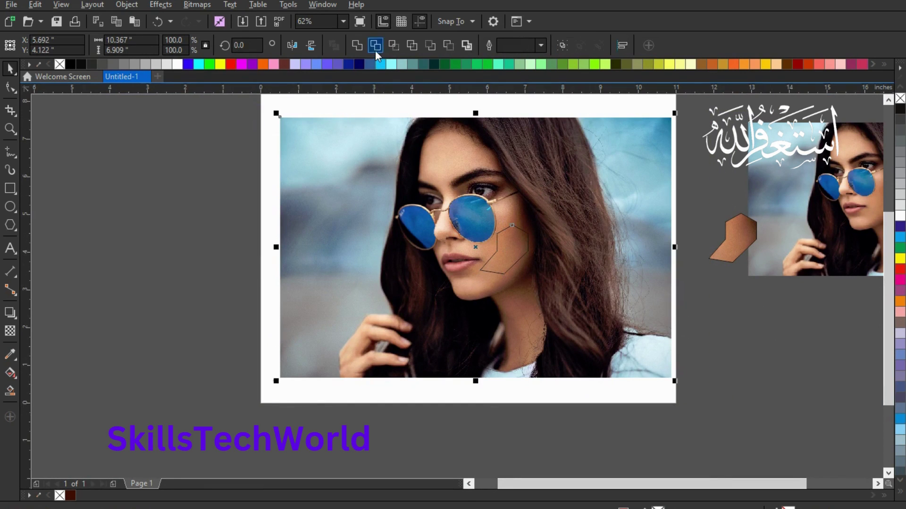
click(375, 49)
click(212, 189)
click(509, 247)
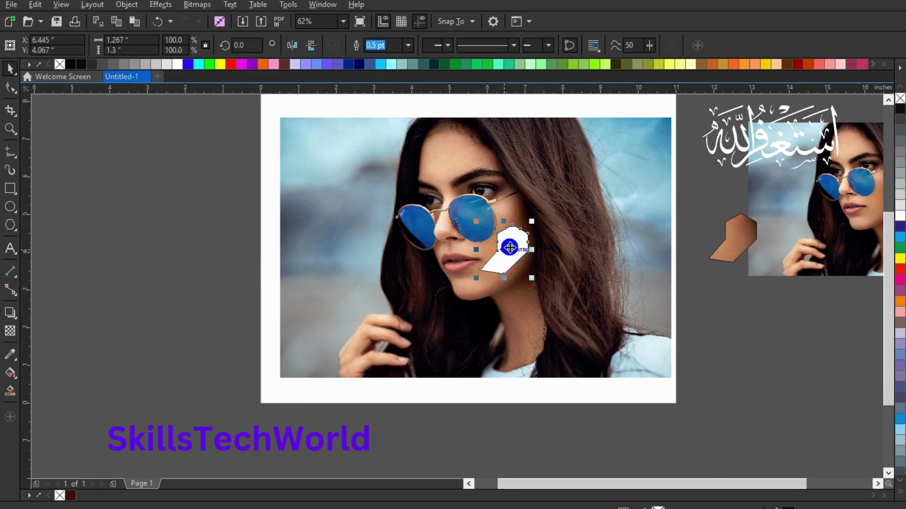
- Shift the outline off the hole toward the lips and place the clipped skin piece on the hair just right of the hole
drag(510, 247, 470, 248)
scroll(470, 248, up, 2)
scroll(469, 248, down, 2)
click(742, 240)
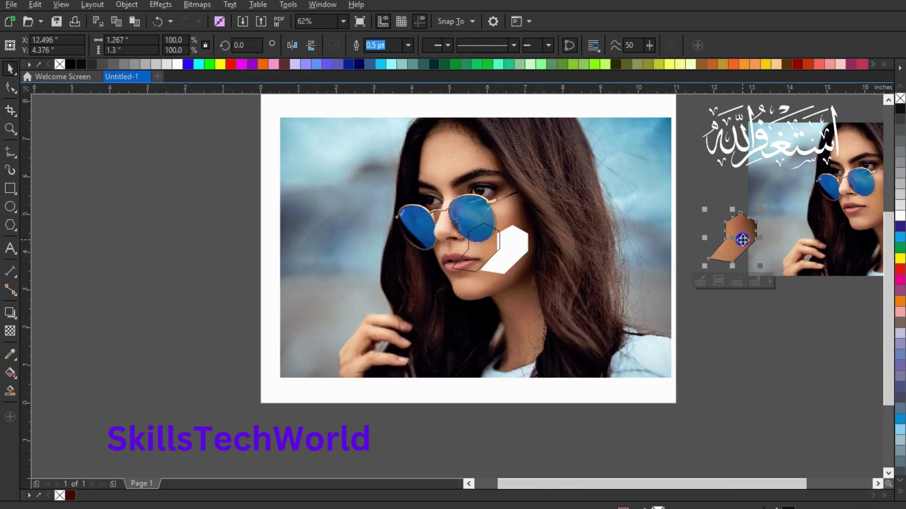
drag(742, 241, 563, 268)
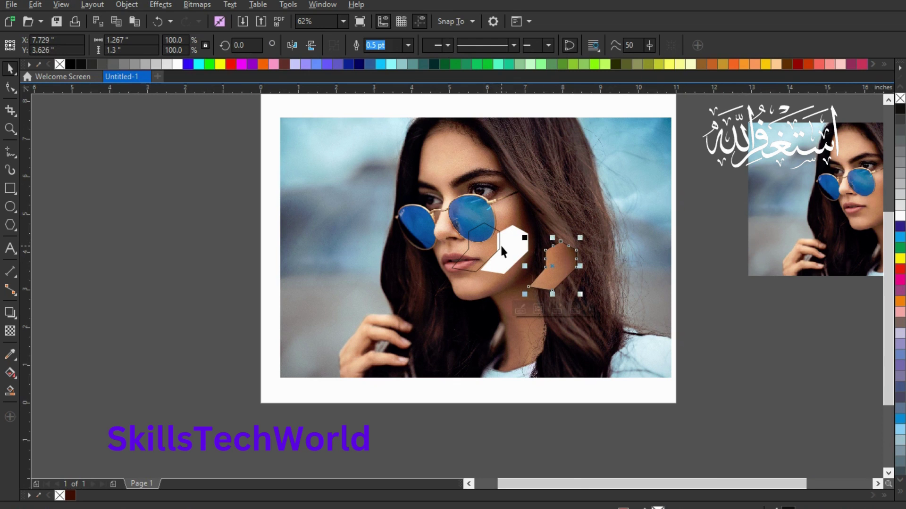
- Place the empty outline over the cheek hole, offset slightly right and down, at about X 6.67, Y 4.04 inches
scroll(500, 244, up, 2)
click(449, 262)
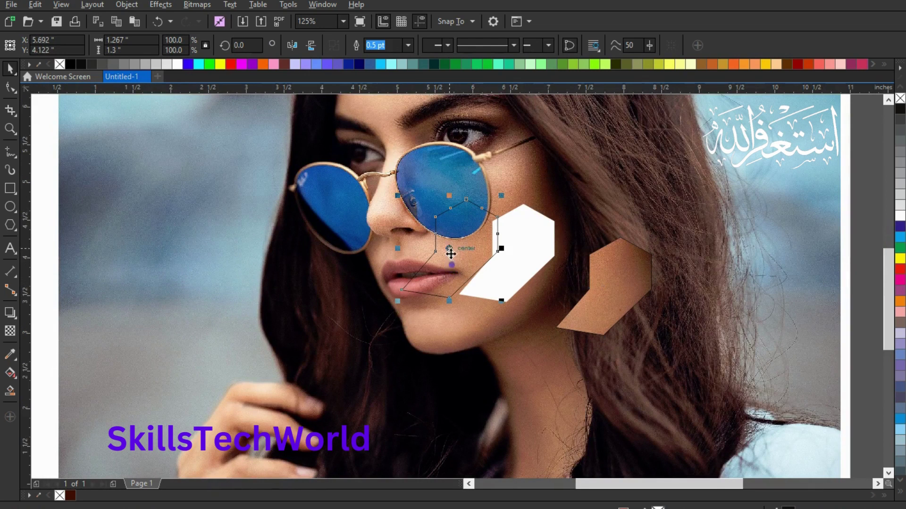
drag(514, 254, 524, 254)
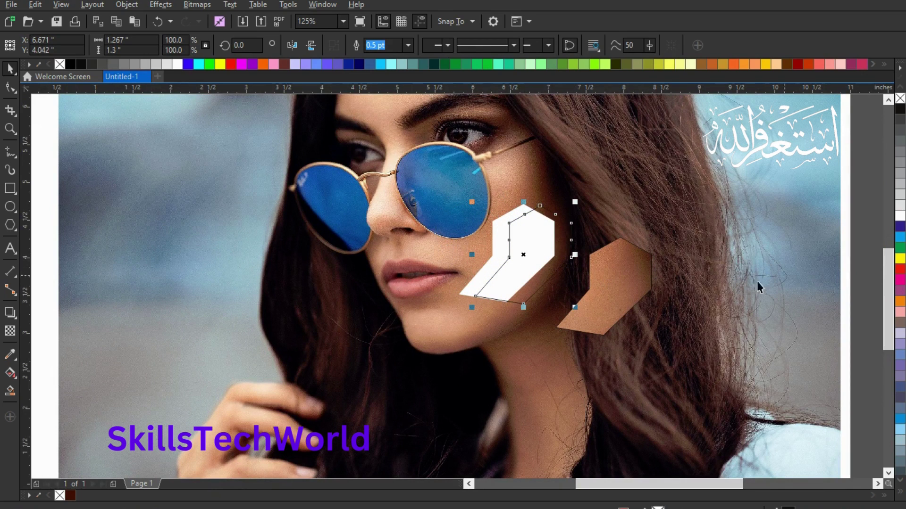
- Fill the offset outline shape with a dark brown sampled from the portrait just above the hole, and remove its outline
click(10, 353)
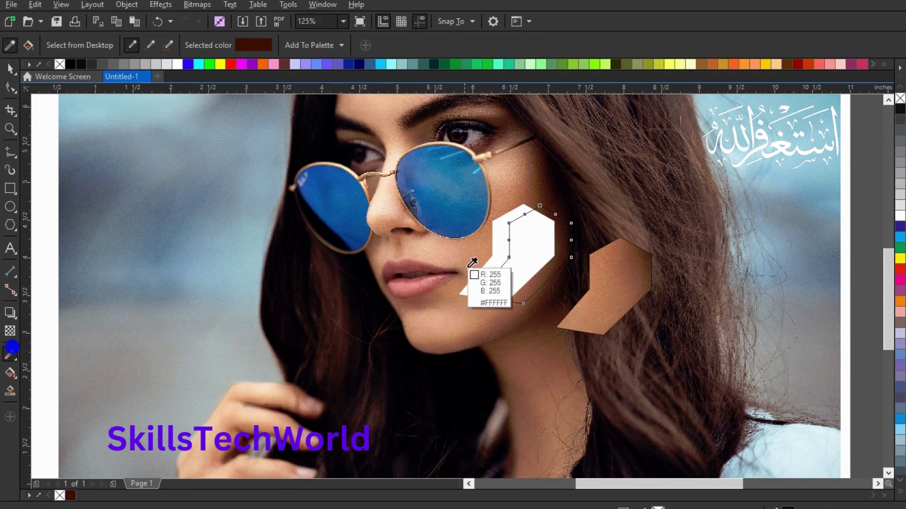
click(543, 192)
click(525, 232)
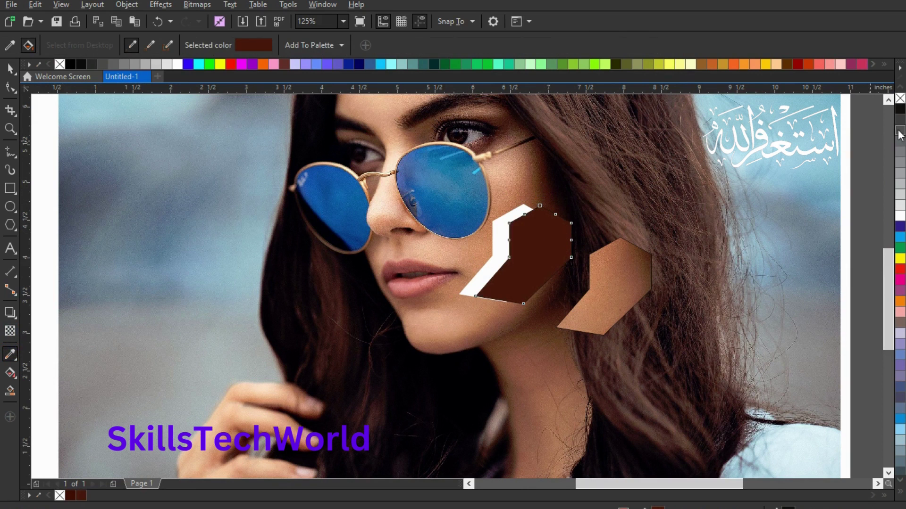
right_click(900, 99)
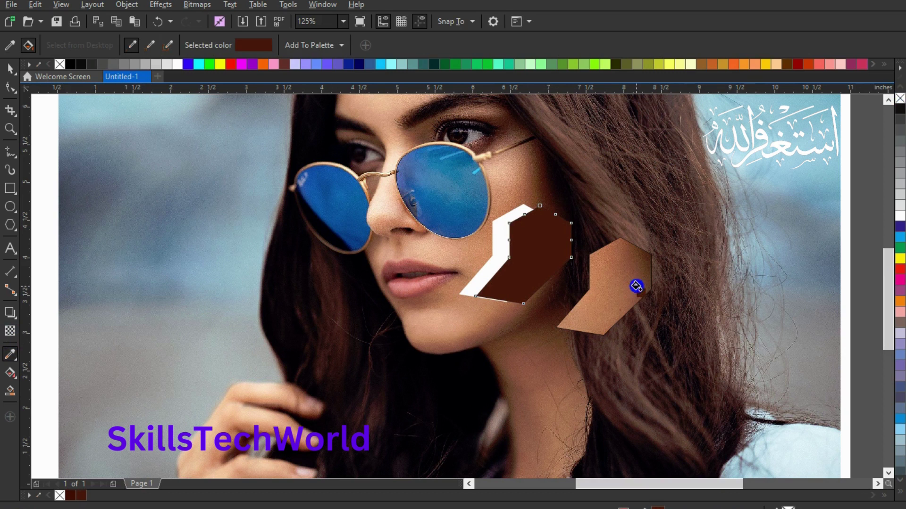
- Remove the outline from the clipped skin piece and move it over the brown shape, to about X 6.80, Y 3.99 inches
click(10, 69)
click(651, 265)
right_click(900, 98)
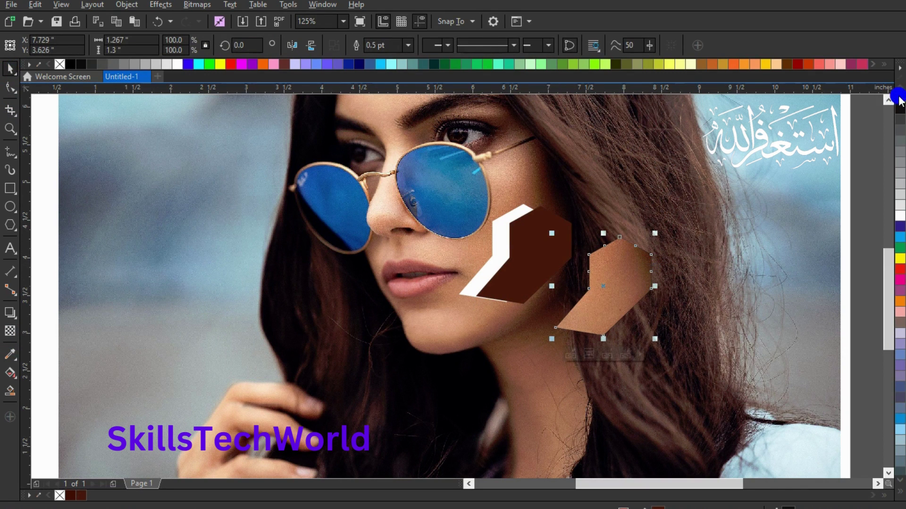
drag(604, 288, 533, 258)
scroll(533, 258, up, 3)
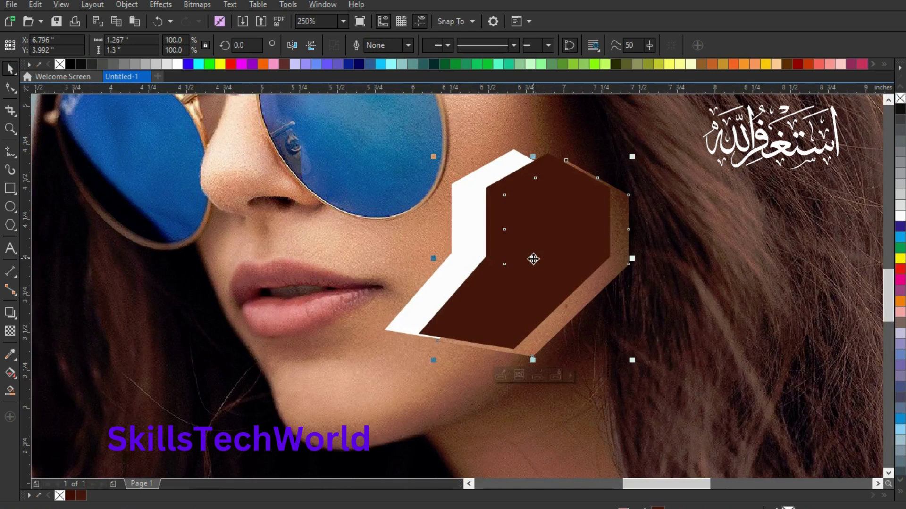
- Bring the clipped skin piece in front of the brown shape and nudge it to about X 6.776, Y 4.022 inches
key(shift+Page_Up)
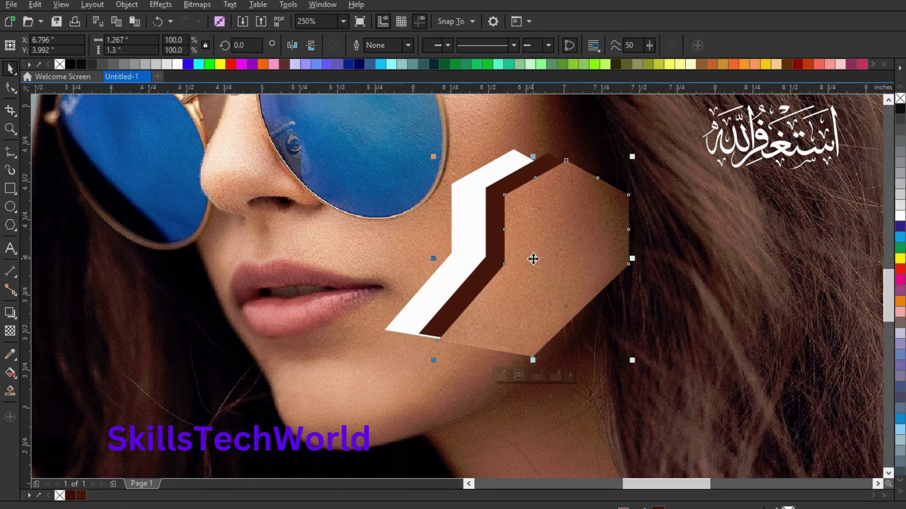
key(Left)
key(Left)
key(Up)
key(Up)
key(Up)
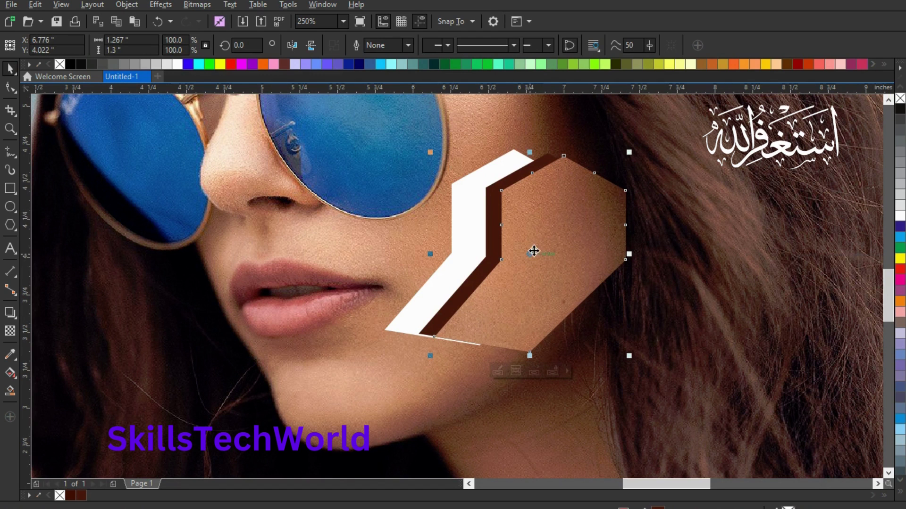
- Adjust the lower corner node of the brown shape, setting it slightly up and inward from the cheek hole's lower edge
click(488, 255)
key(F10)
scroll(488, 254, up, 2)
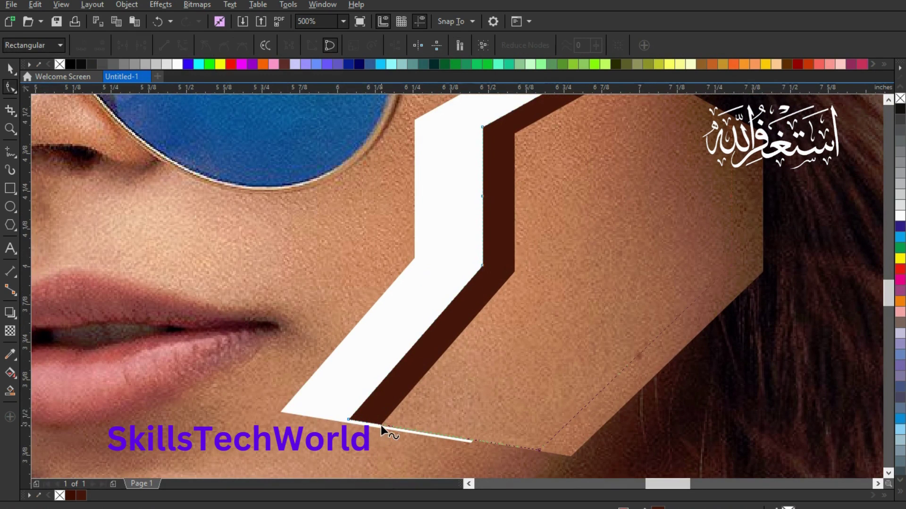
drag(381, 423, 348, 418)
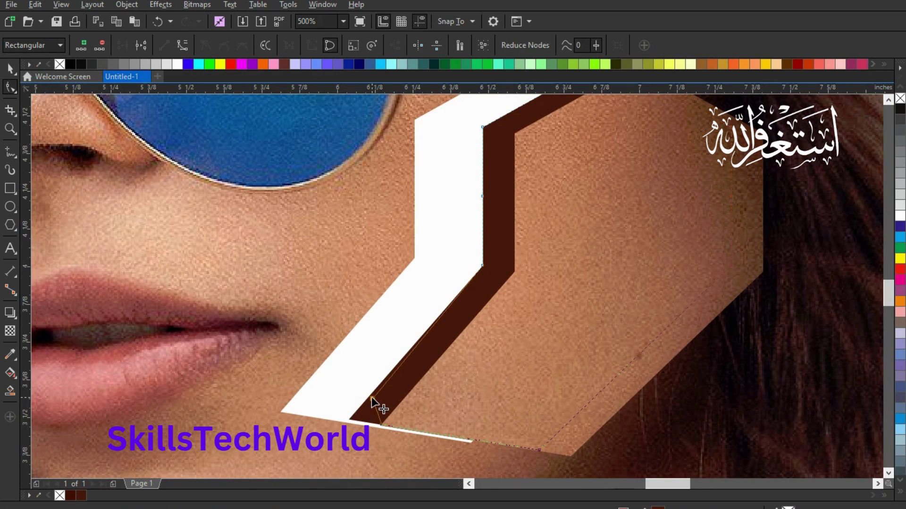
key(ctrl+z)
scroll(449, 385, down, 2)
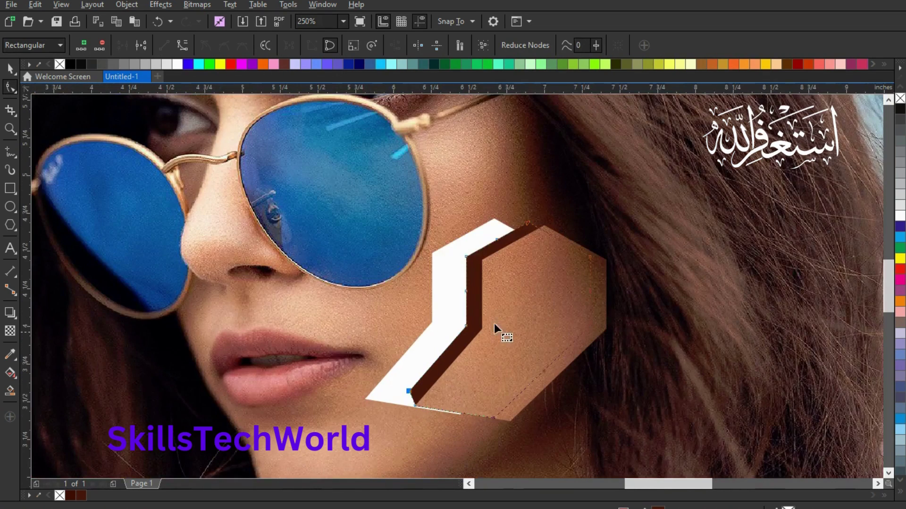
- Extend the brown shape's top node up to the right and delete the extra edge node so the strip reaches the skin piece's peak
scroll(550, 210, up, 2)
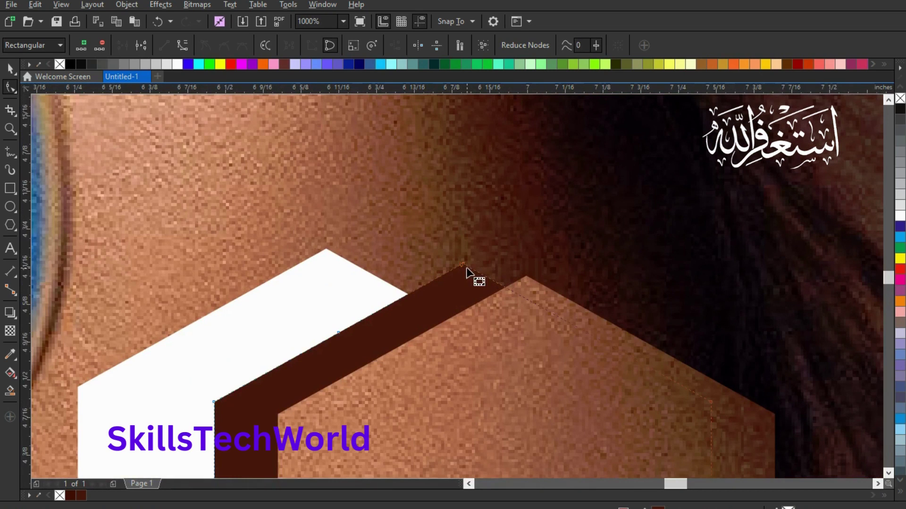
drag(465, 267, 485, 244)
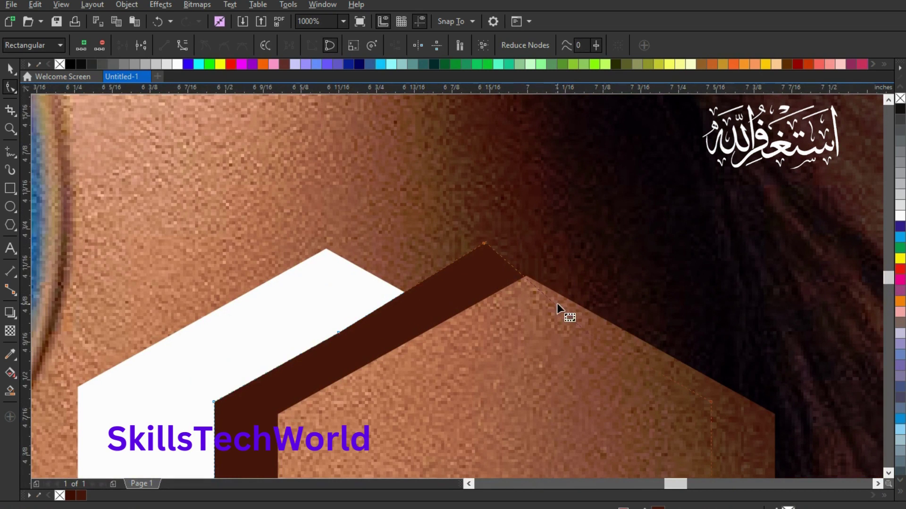
drag(648, 300, 491, 373)
drag(605, 282, 576, 373)
key(Delete)
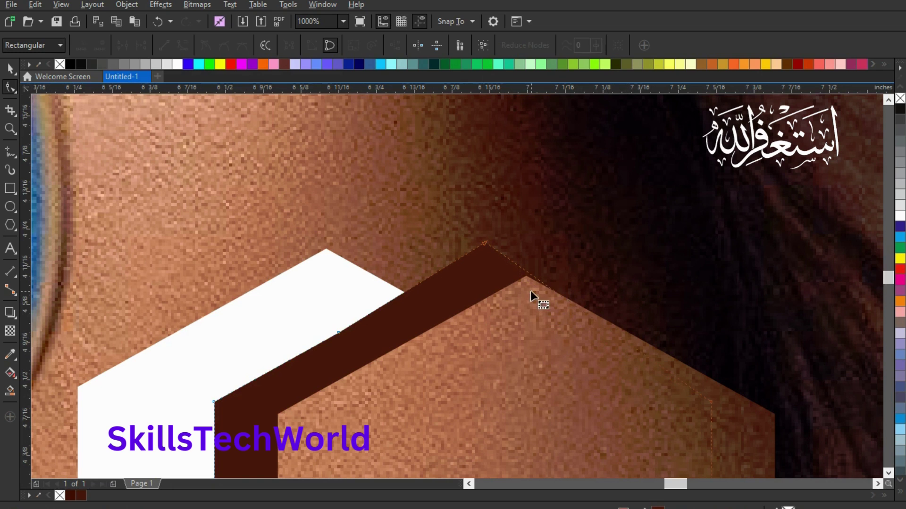
scroll(516, 283, down, 2)
scroll(516, 283, up, 2)
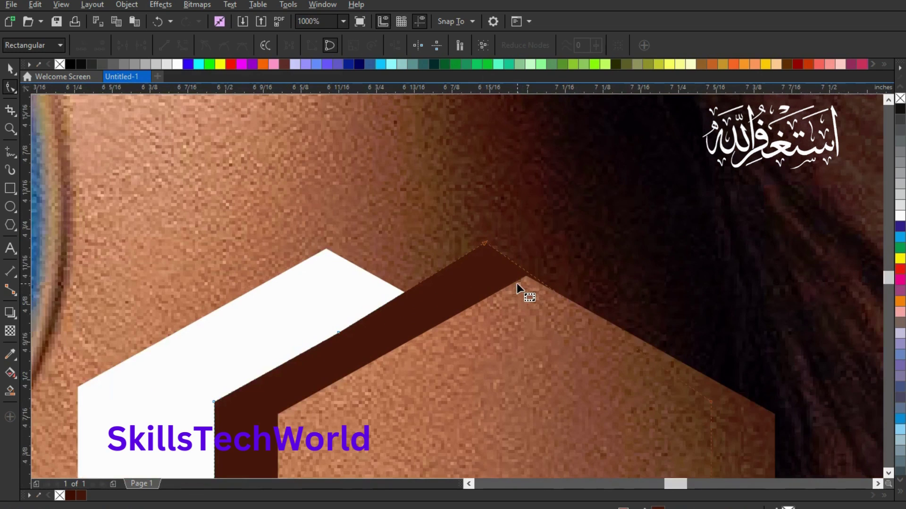
click(486, 243)
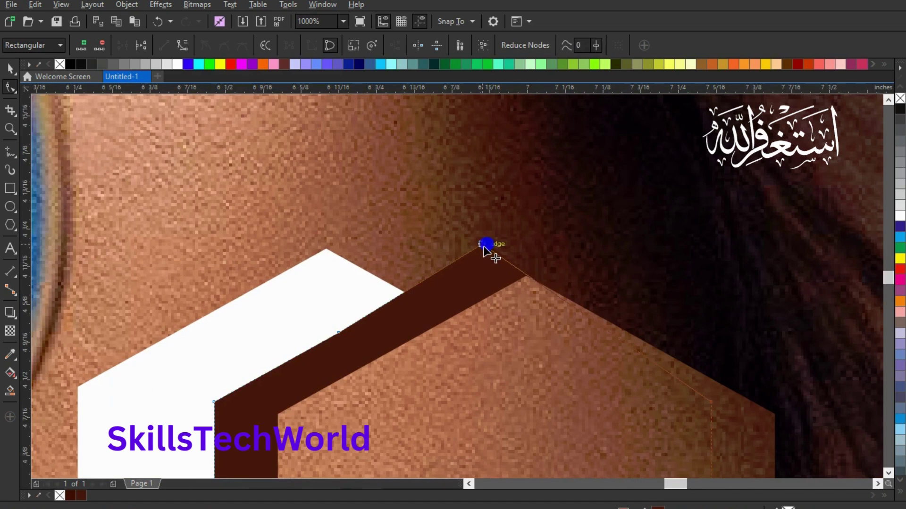
click(536, 358)
scroll(536, 359, down, 8)
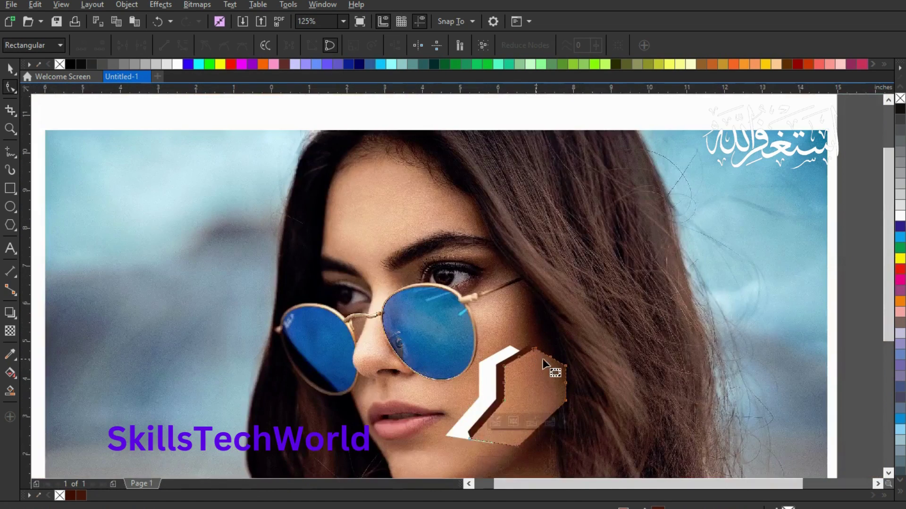
scroll(878, 463, down, 3)
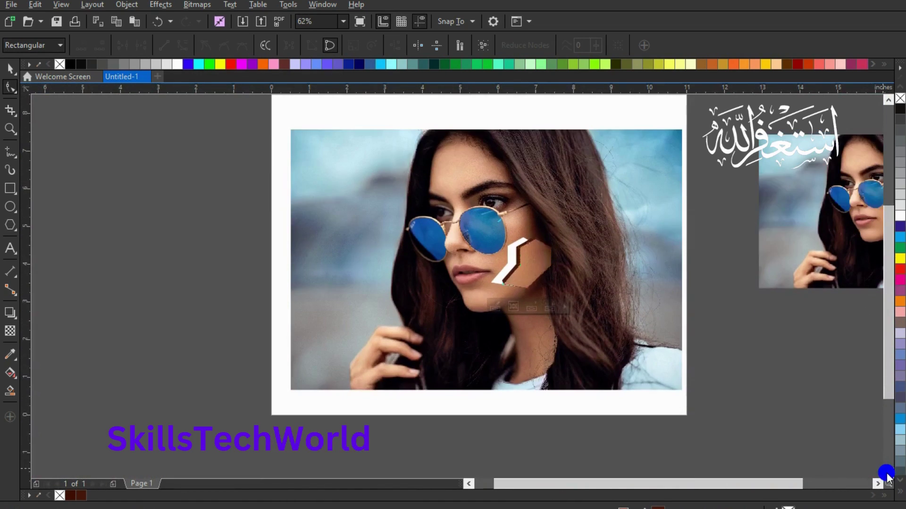
scroll(531, 248, up, 2)
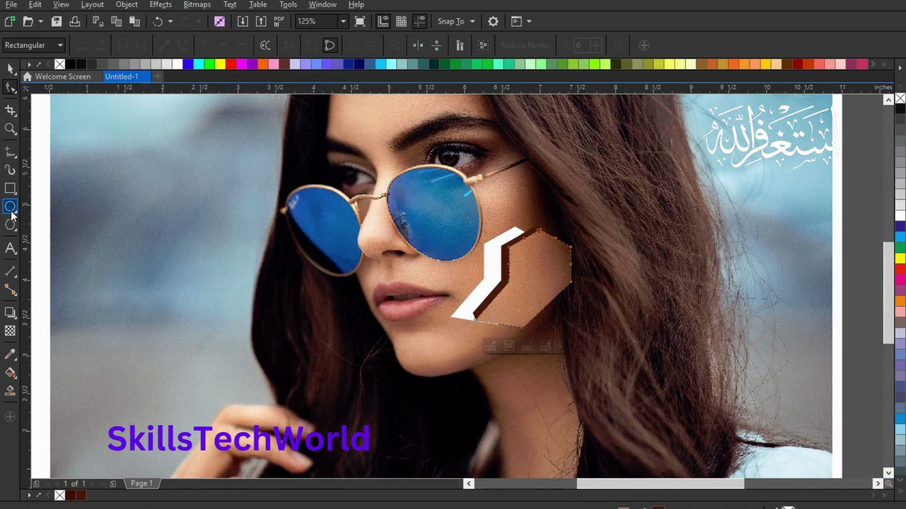
scroll(157, 267, down, 2)
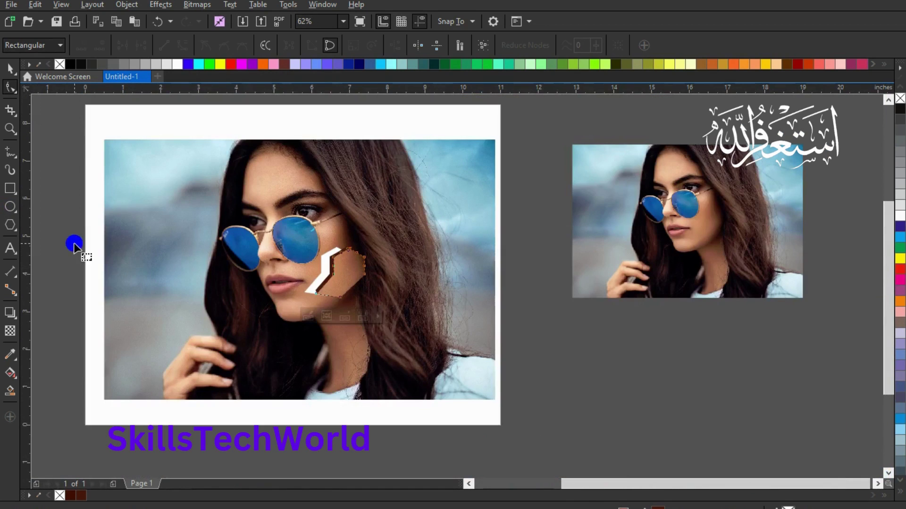
- Group the brown shape with the skin piece and enlarge the group to 101%, about 1.316 by 1.365 inches
click(10, 68)
click(572, 256)
scroll(235, 243, up, 2)
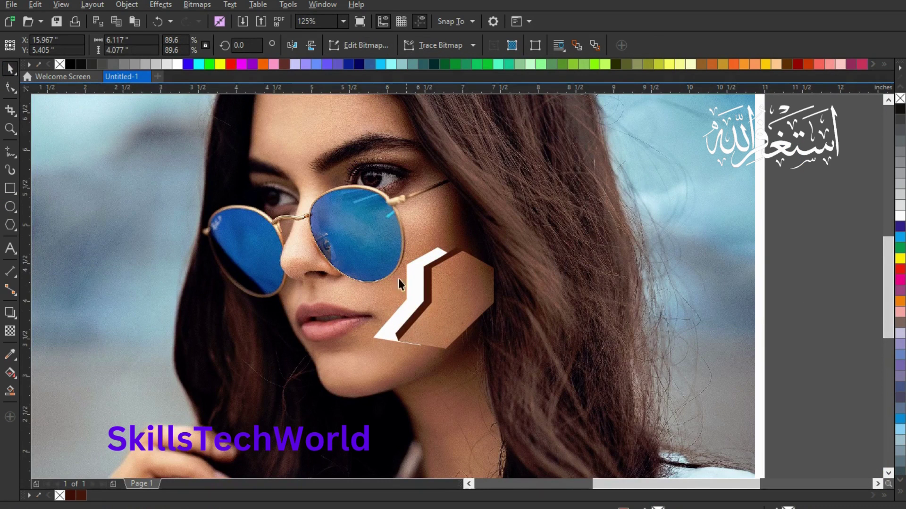
key(Tab)
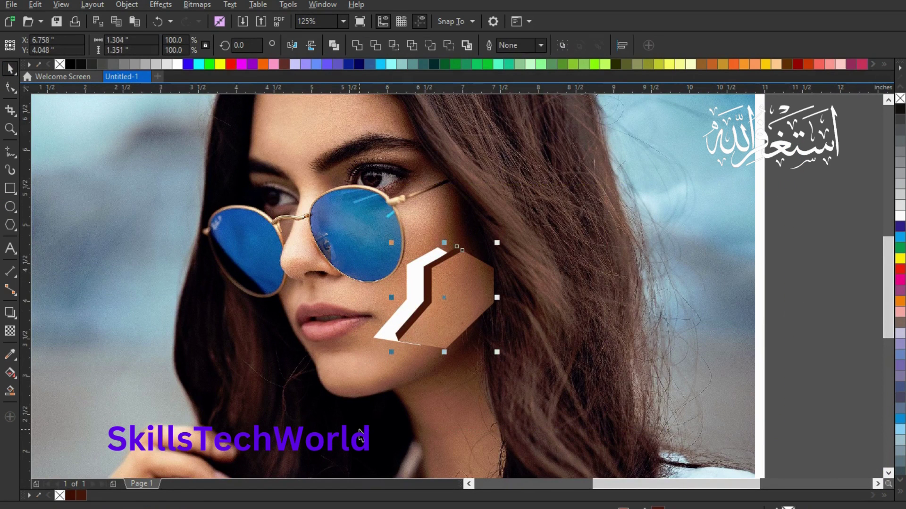
key(ctrl)
key(ctrl+g)
click(390, 353)
drag(390, 355, 387, 357)
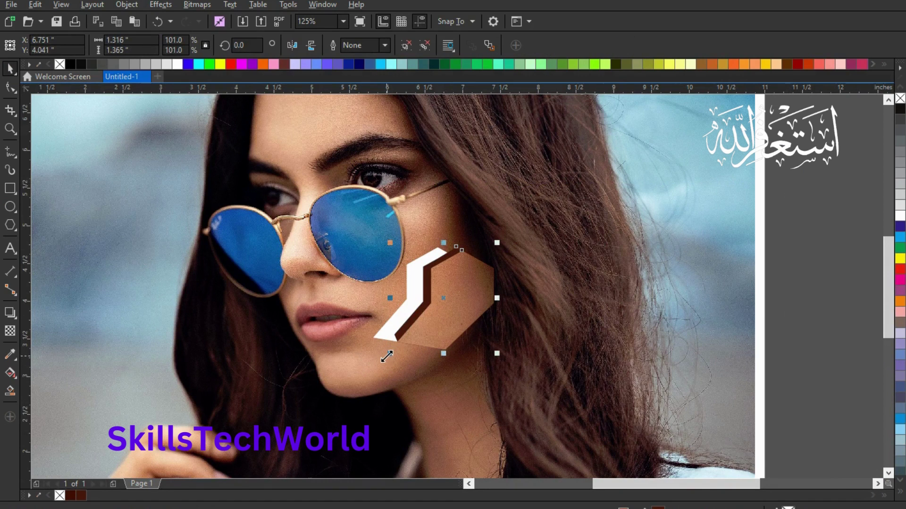
click(825, 241)
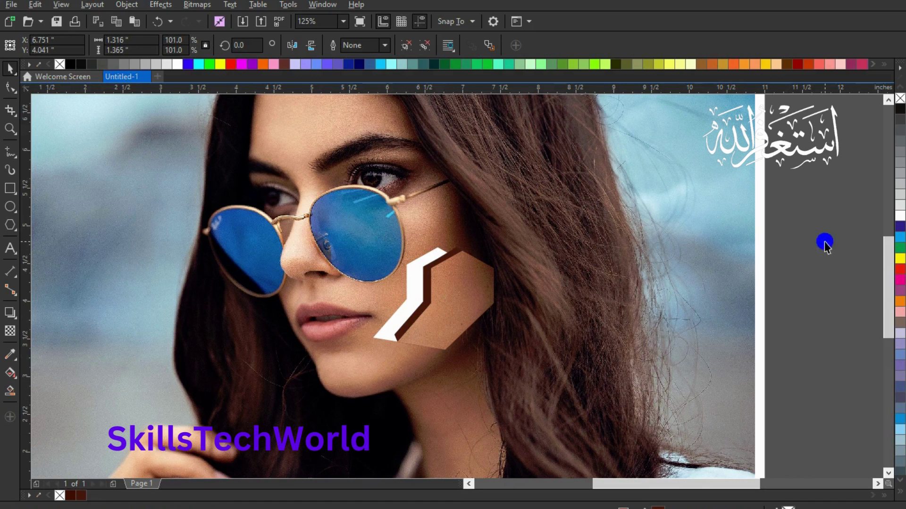
- Paste the neon-blue technology image and place it behind the cheek hole, at about X 6.52, Y 3.98 inches
scroll(295, 359, down, 1)
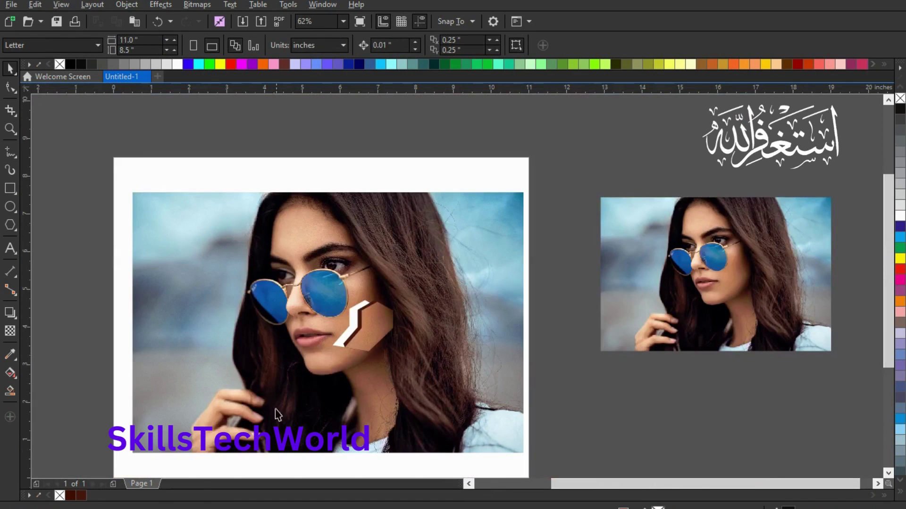
key(ctrl+v)
drag(220, 319, 350, 322)
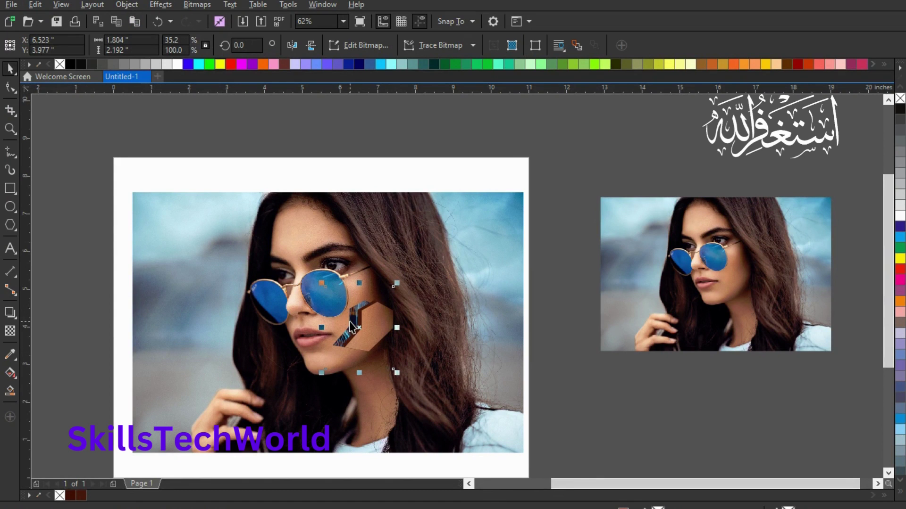
click(564, 299)
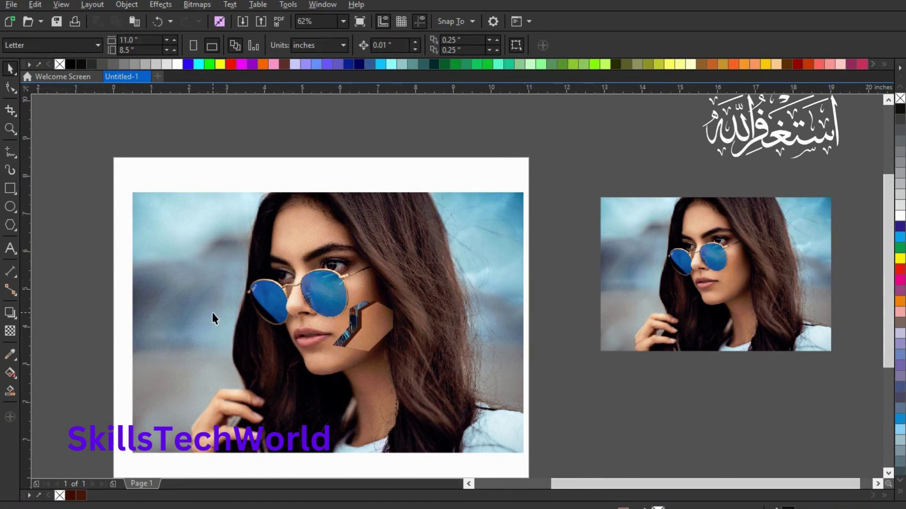
- Draw an ellipse about 0.73 by 0.69 inches on the left sunglass lens and one about 0.78 by 0.70 inches on the right lens
scroll(213, 318, up, 3)
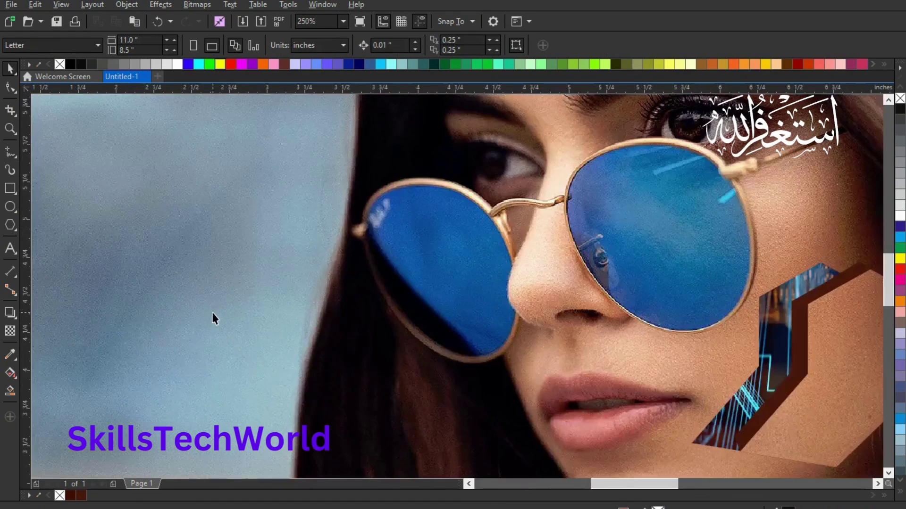
click(13, 211)
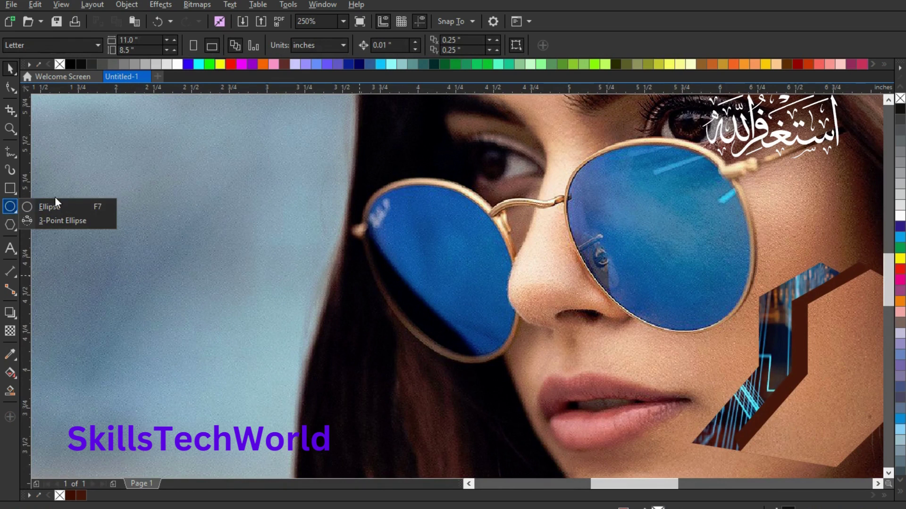
click(53, 204)
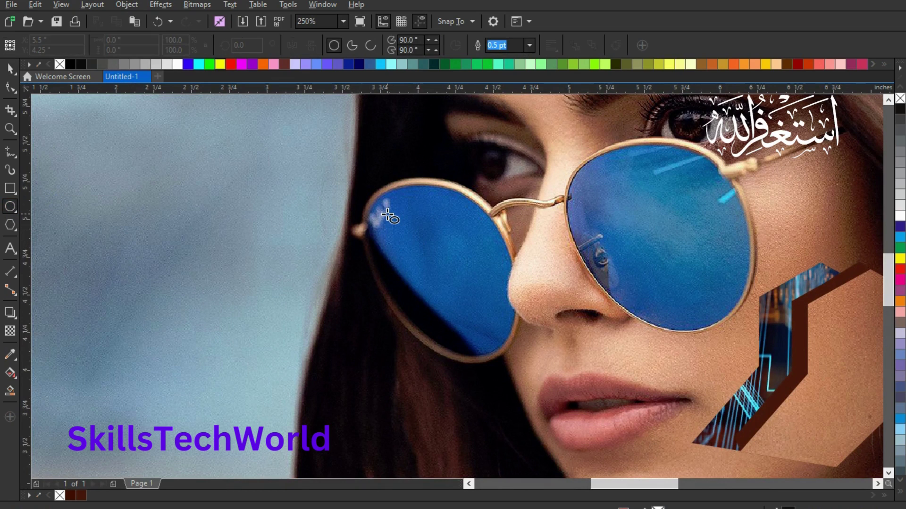
drag(378, 208, 494, 318)
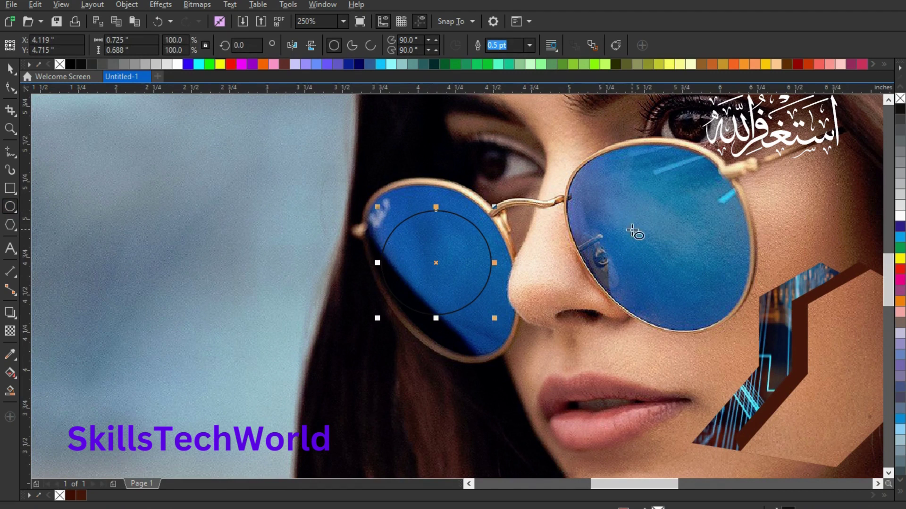
drag(594, 181, 719, 293)
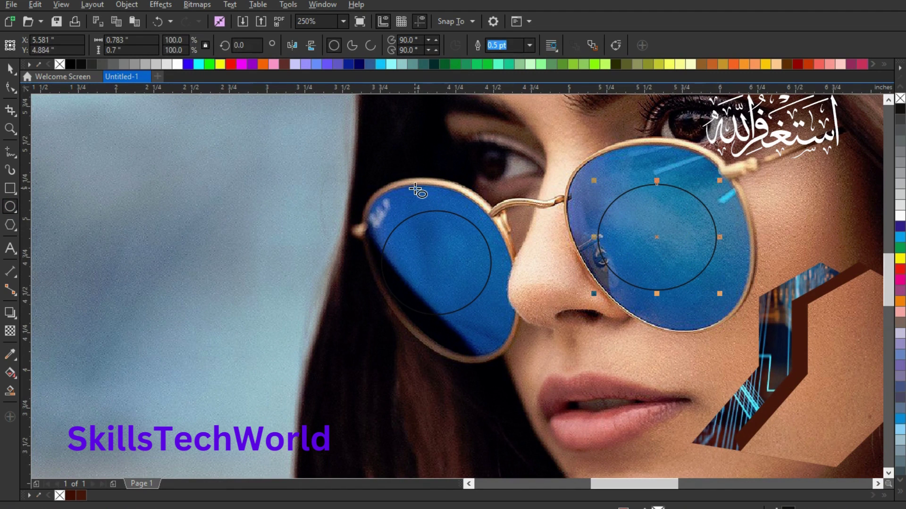
- Convert the right lens's ellipse to curves and fit its top, left and bottom nodes and its lower-left curve to the lens edge
key(ctrl+q)
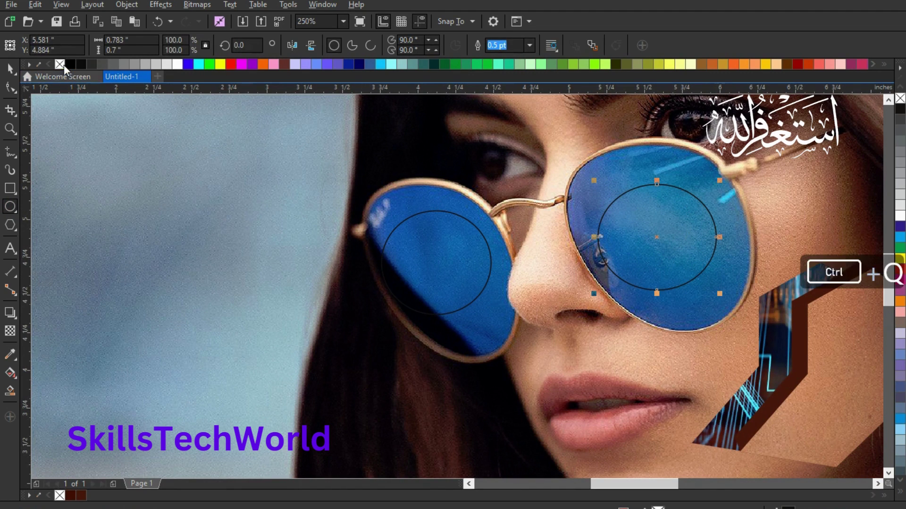
click(10, 87)
click(652, 228)
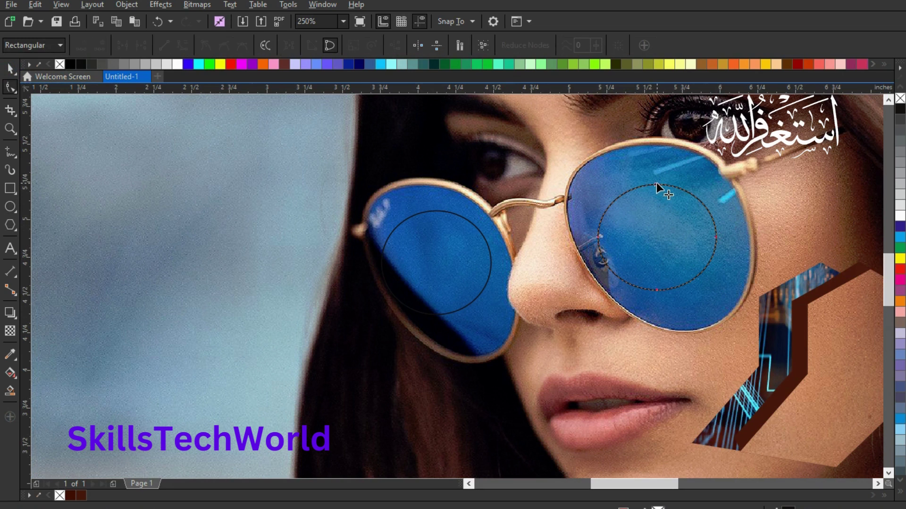
drag(655, 185, 646, 146)
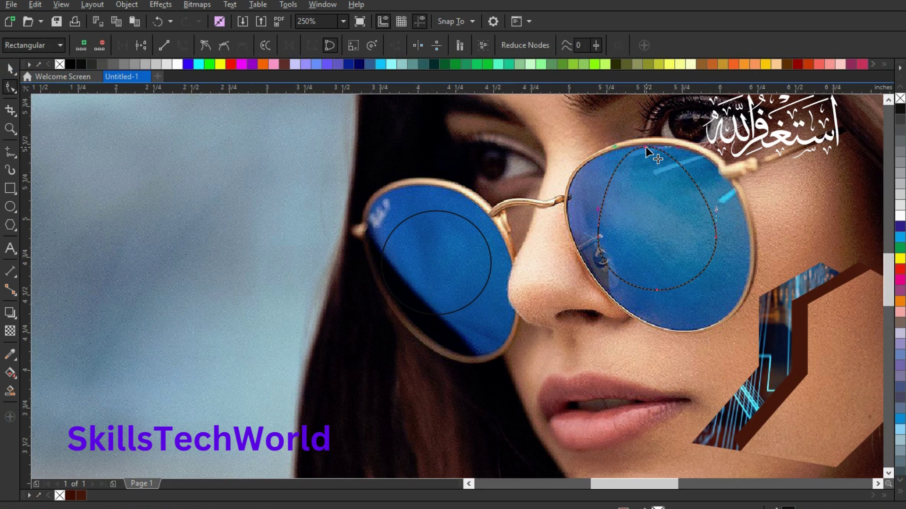
drag(598, 236, 570, 193)
drag(656, 289, 657, 324)
click(593, 257)
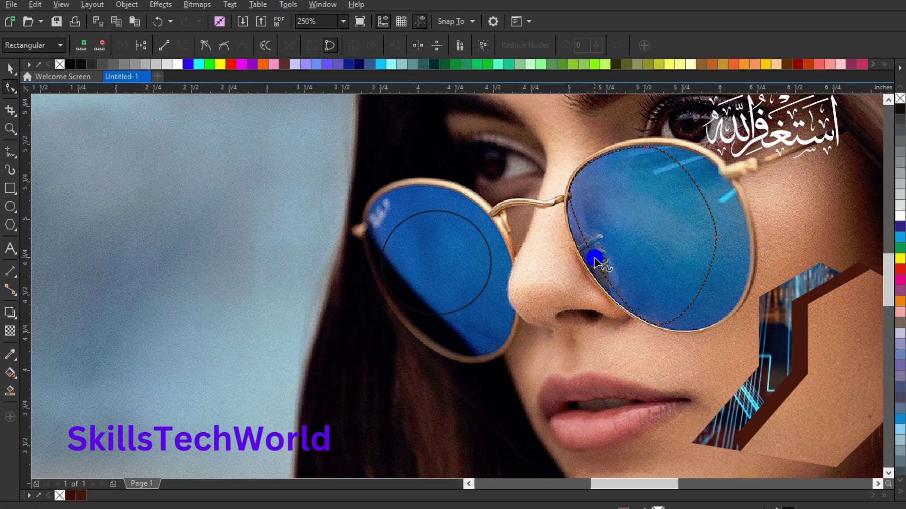
drag(590, 260, 583, 260)
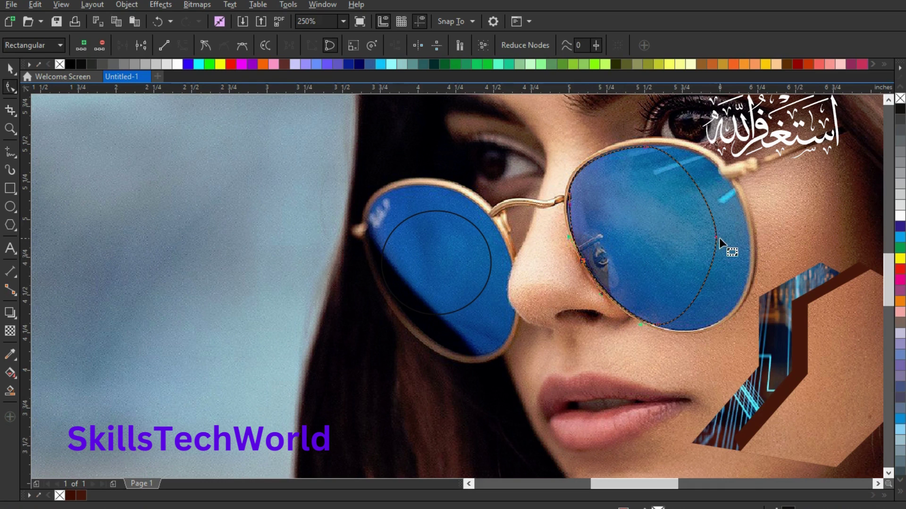
- Move the curve's right node out to the right lens's rim and bend the upper-right and lower-right segments to follow the lens
drag(716, 238, 750, 238)
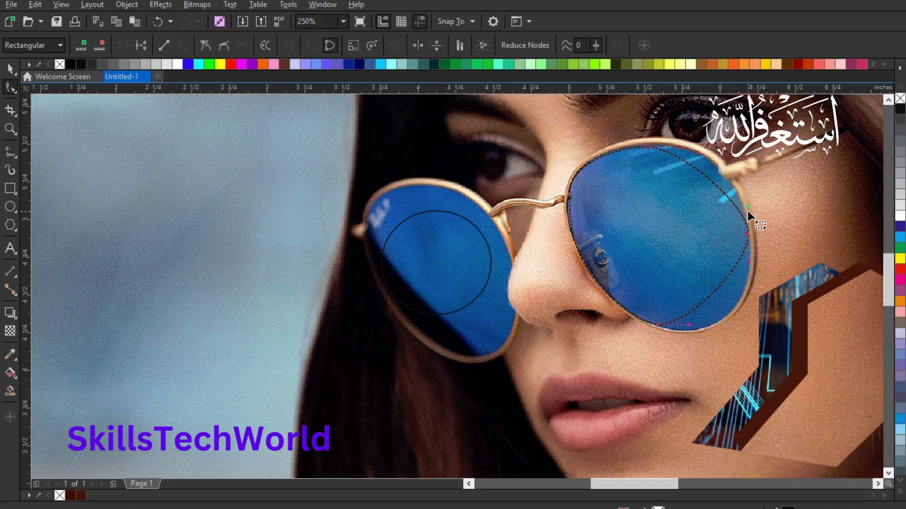
drag(747, 208, 737, 157)
mouse_move(689, 326)
mouse_down()
mouse_move(733, 338)
mouse_move(724, 329)
mouse_move(698, 339)
mouse_up()
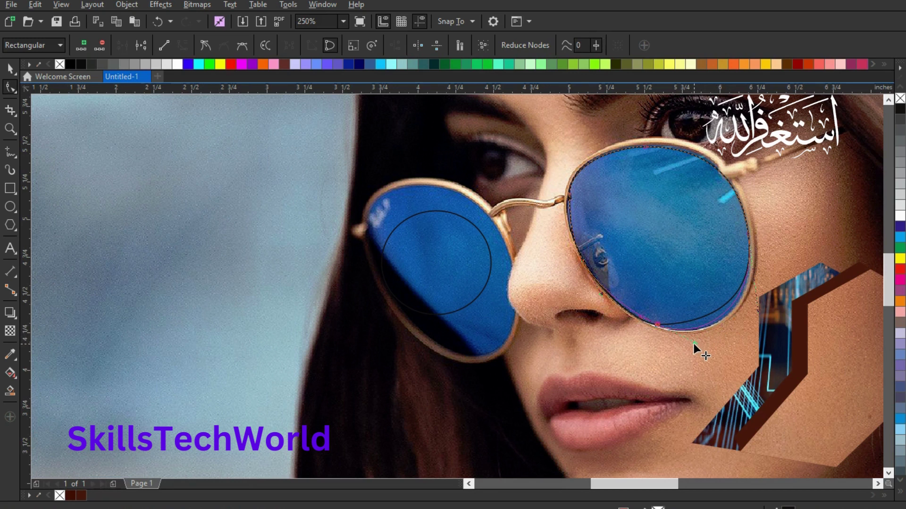
drag(701, 345, 701, 345)
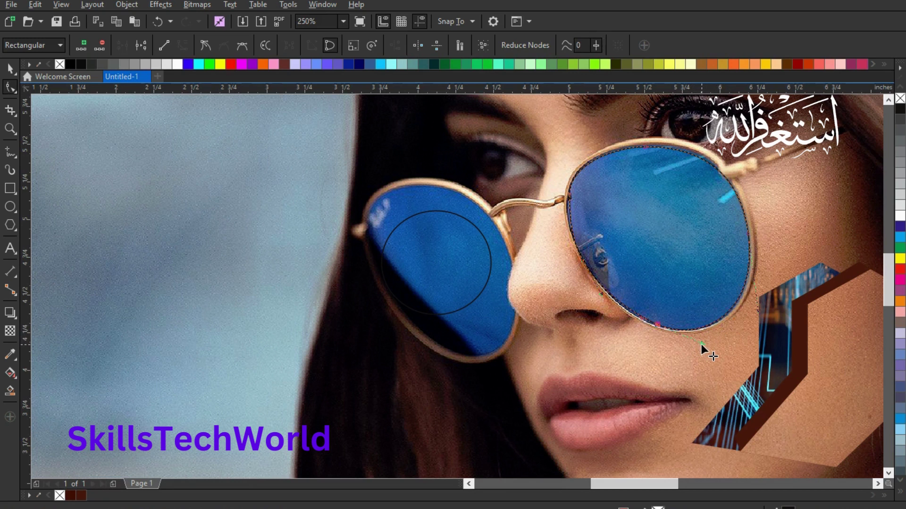
- Convert the left lens's ellipse to curves and move its left, bottom and right nodes out toward the lens edge
click(453, 287)
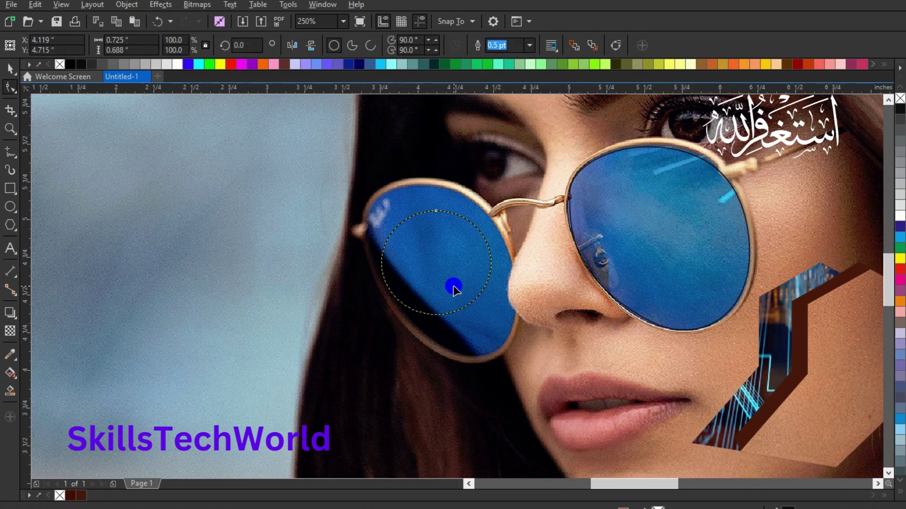
mouse_move(436, 208)
mouse_down()
mouse_move(434, 196)
mouse_move(434, 205)
mouse_up()
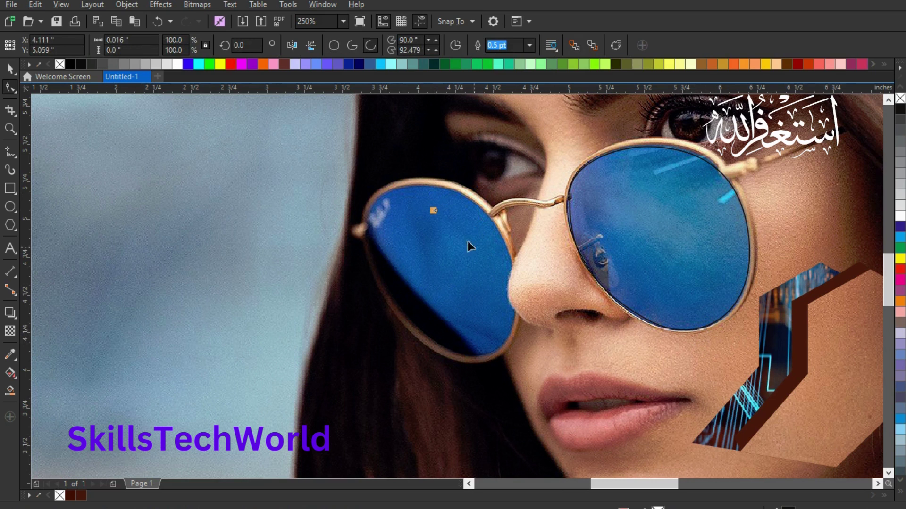
click(157, 21)
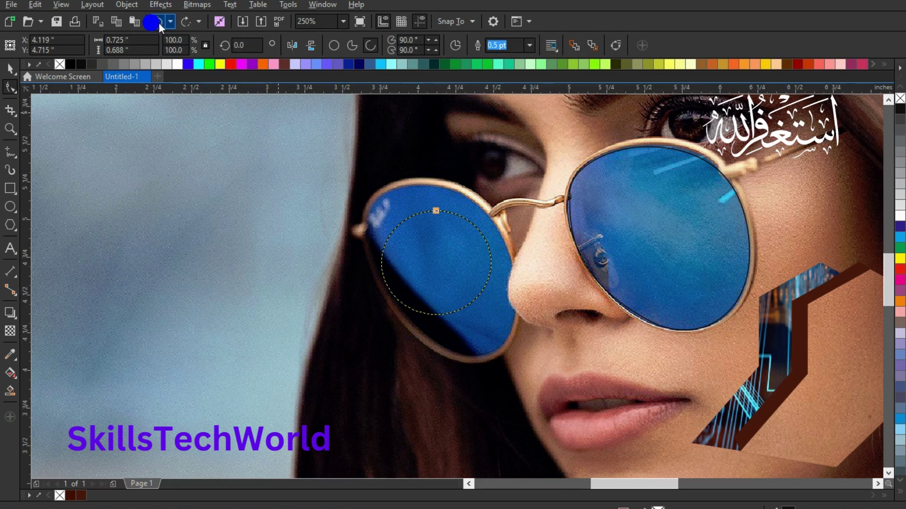
key(ctrl+q)
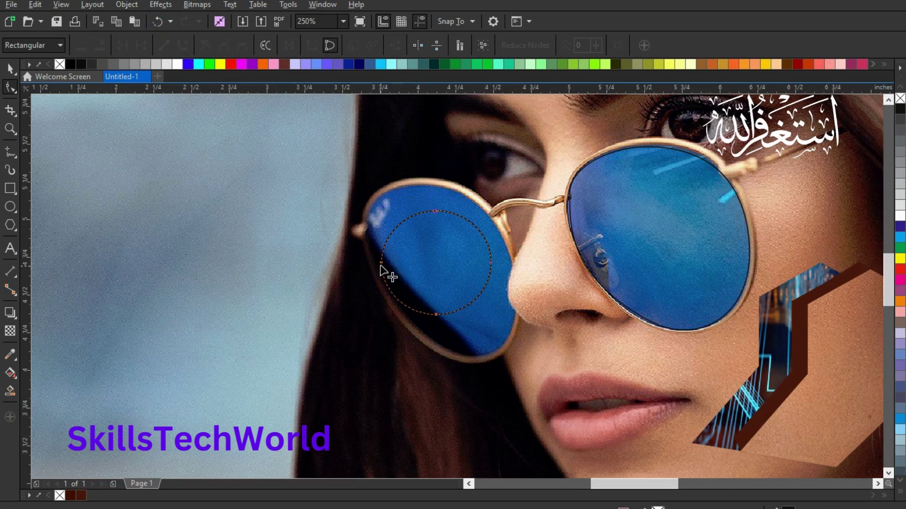
drag(381, 262, 372, 254)
drag(435, 314, 450, 345)
drag(490, 264, 507, 298)
drag(478, 345, 515, 369)
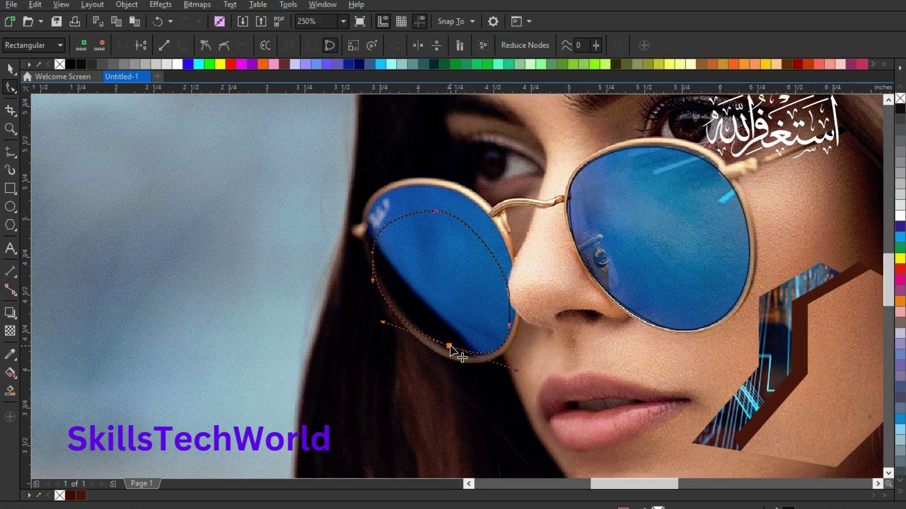
- Move the left lens curve's bottom, top and left nodes onto the rim and reshape its left side to match
drag(450, 349, 452, 354)
mouse_move(385, 330)
mouse_down()
mouse_move(397, 326)
mouse_move(395, 317)
mouse_up()
drag(438, 214, 431, 191)
click(373, 226)
drag(362, 204, 357, 184)
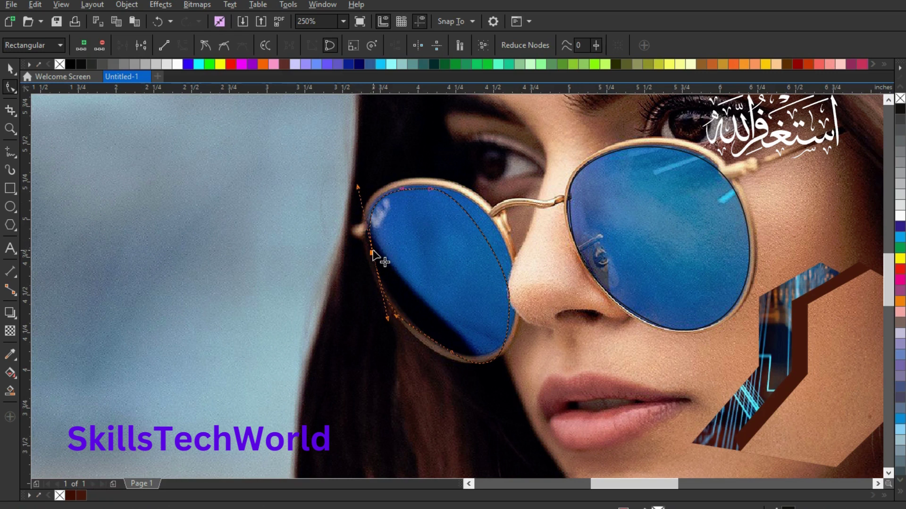
drag(372, 253, 368, 248)
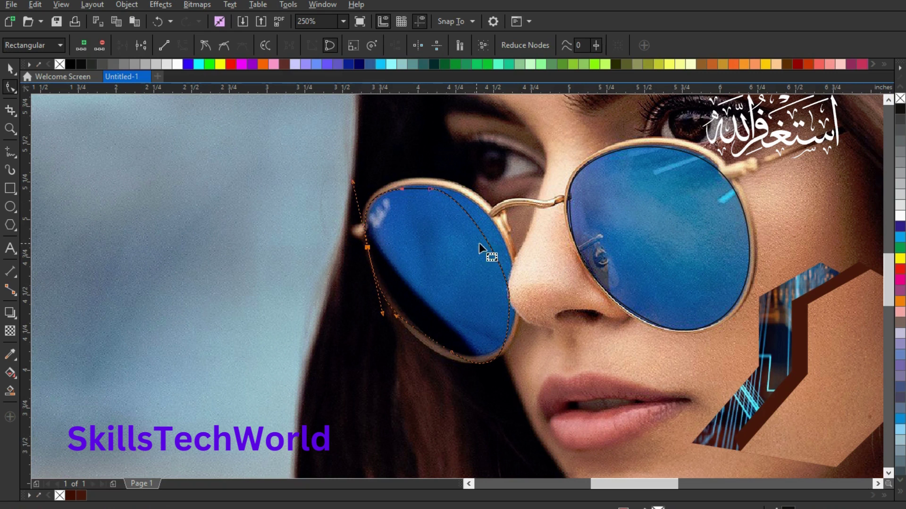
- Bend the left lens curve's upper-right segment out to the rim and refine its right node and lower curve
drag(484, 239, 493, 228)
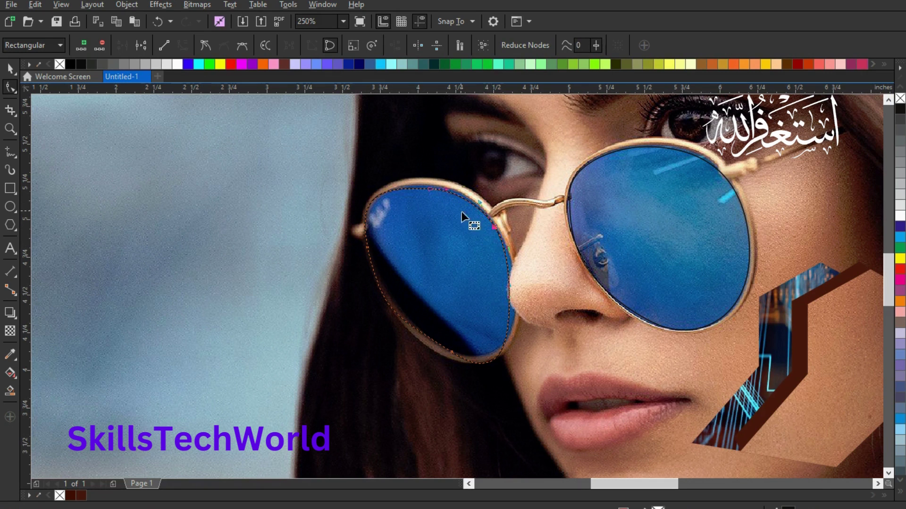
drag(446, 189, 452, 190)
click(428, 187)
click(509, 307)
drag(511, 309, 512, 313)
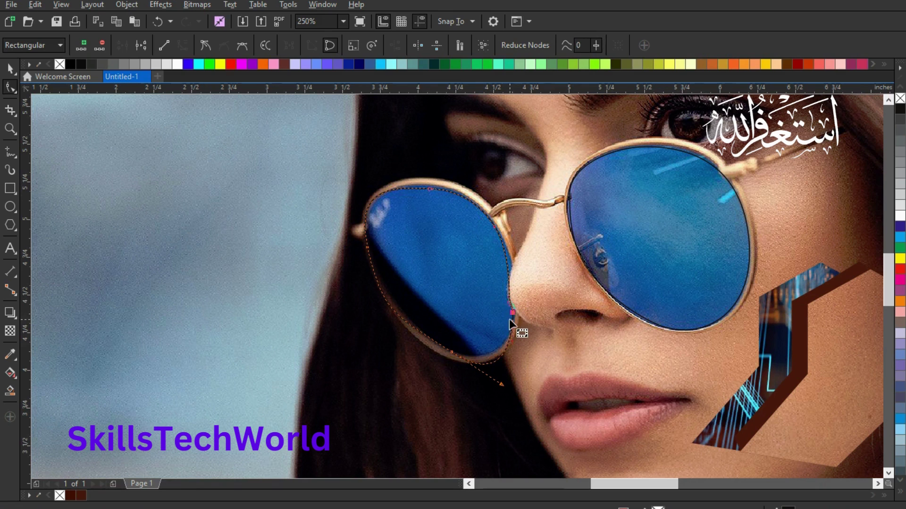
click(501, 386)
drag(500, 386, 497, 366)
click(388, 334)
drag(387, 334, 429, 337)
- Reselect the left lens curve and adjust its left node's upper handle to follow the upper-left lens edge
click(9, 71)
click(216, 219)
click(434, 256)
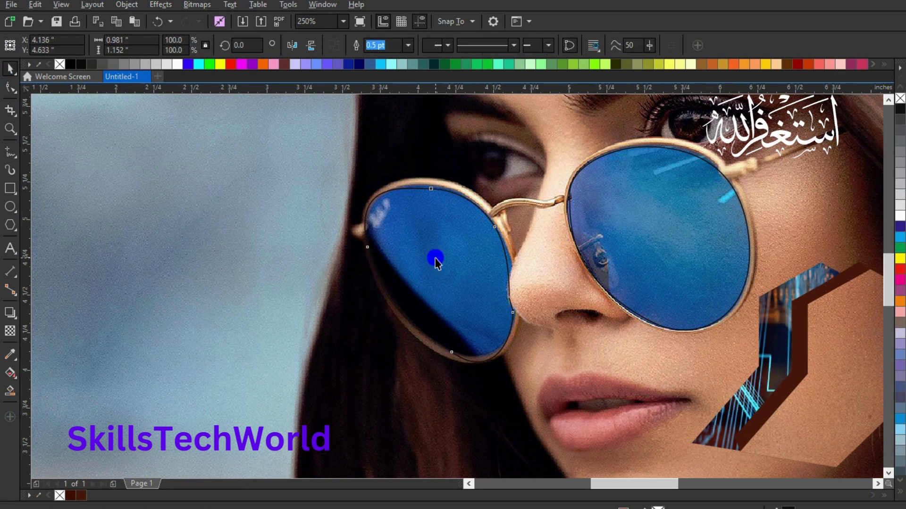
key(F10)
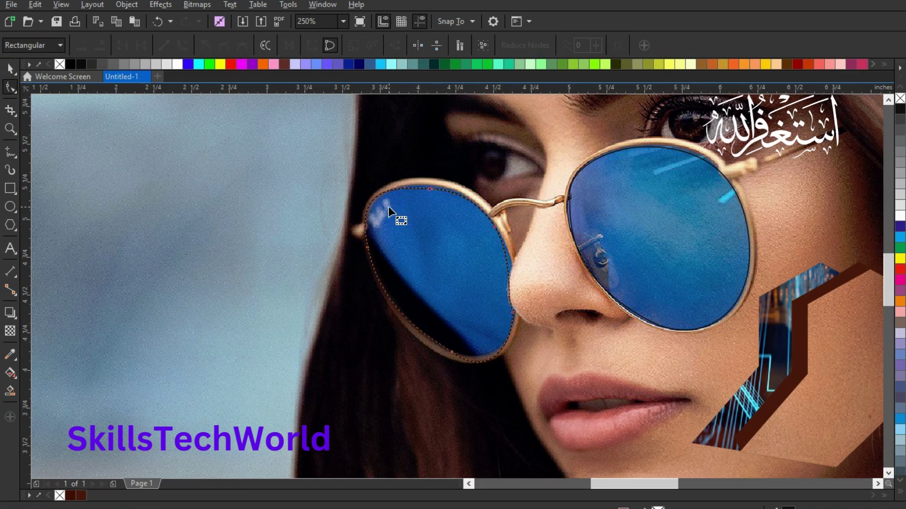
click(368, 247)
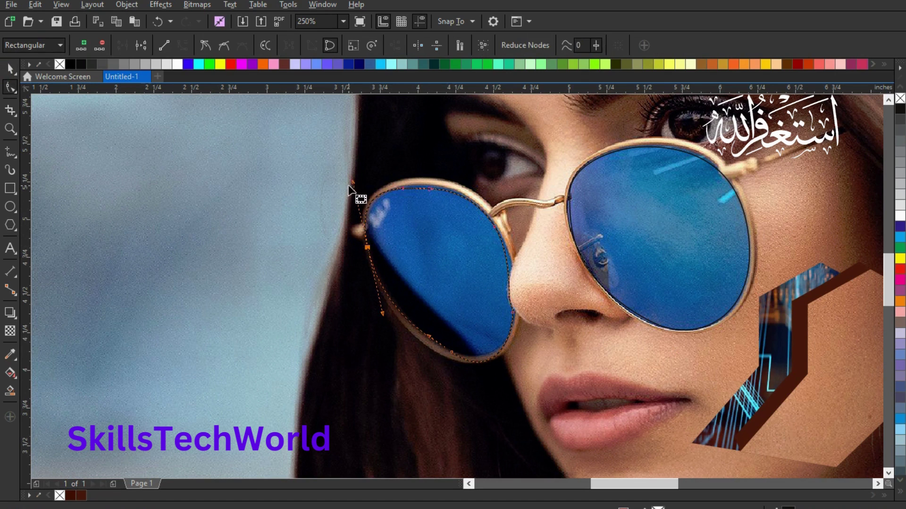
drag(350, 183, 355, 186)
click(315, 206)
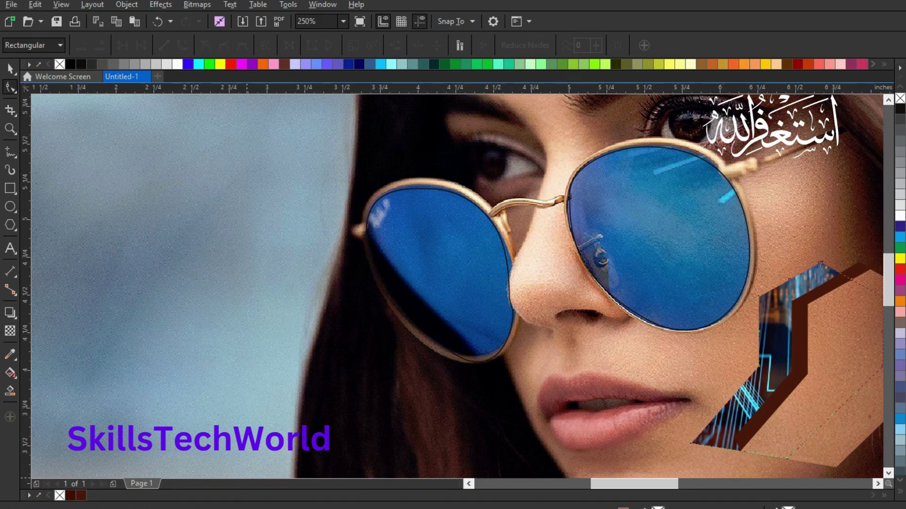
- Paste the blue binary-code image, shrink it to about 2.32 by 1.45 inches and place it beside the face at about X 1.67, Y 4.90
scroll(299, 182, down, 5)
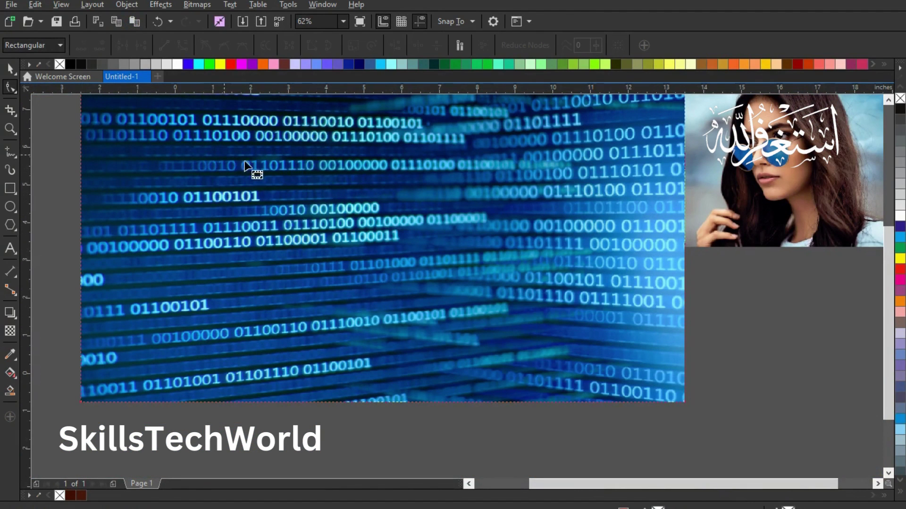
click(10, 68)
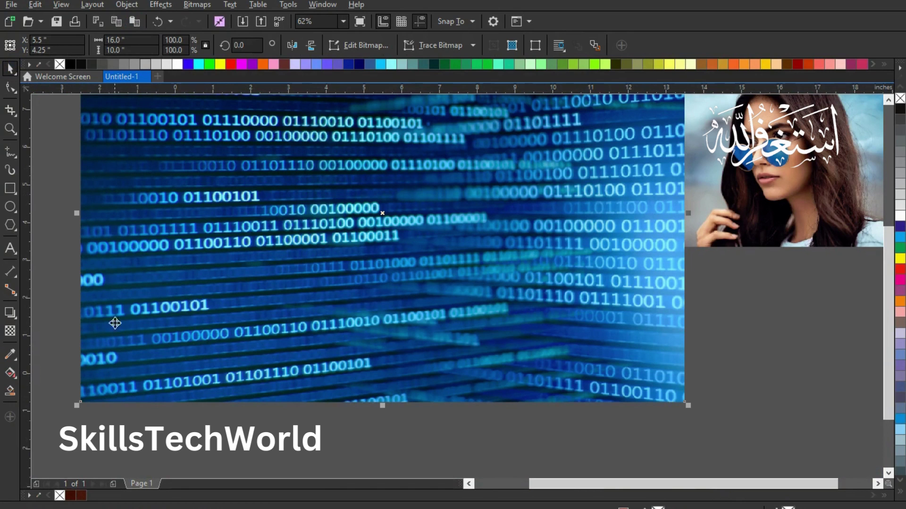
drag(77, 406, 310, 282)
drag(415, 188, 325, 346)
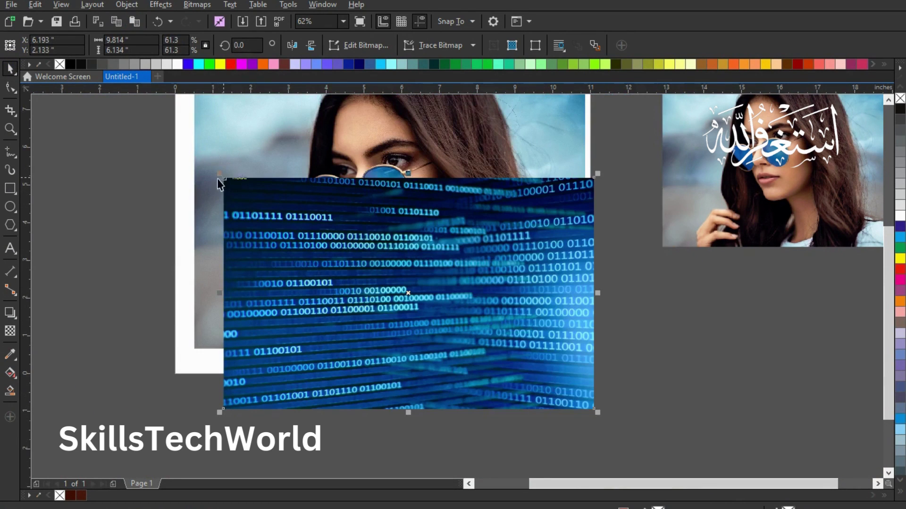
drag(219, 174, 214, 222)
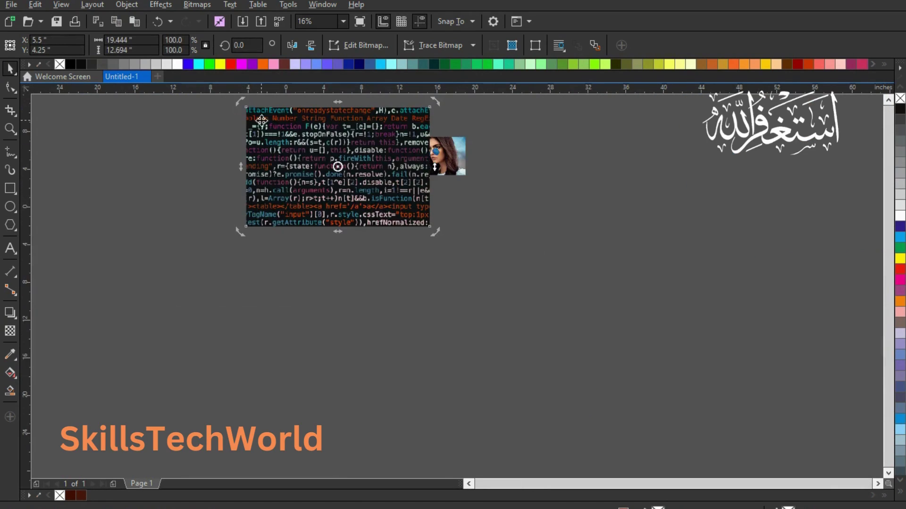
- Paste the multicoloured program-code image and scale it to about 2.39 by 1.56 inches at about X 8.78, Y 4.62 inches
click(261, 121)
drag(243, 101, 371, 166)
scroll(307, 135, up, 2)
scroll(307, 135, up, 2)
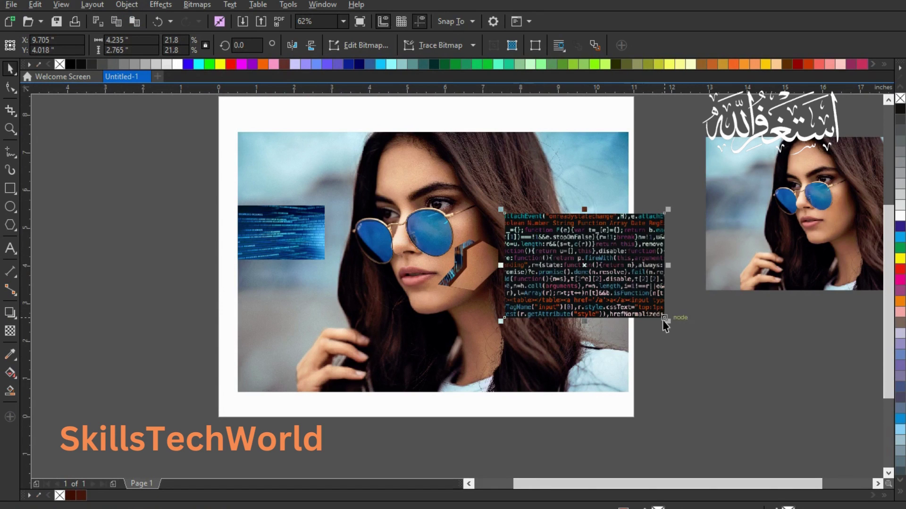
drag(662, 319, 598, 275)
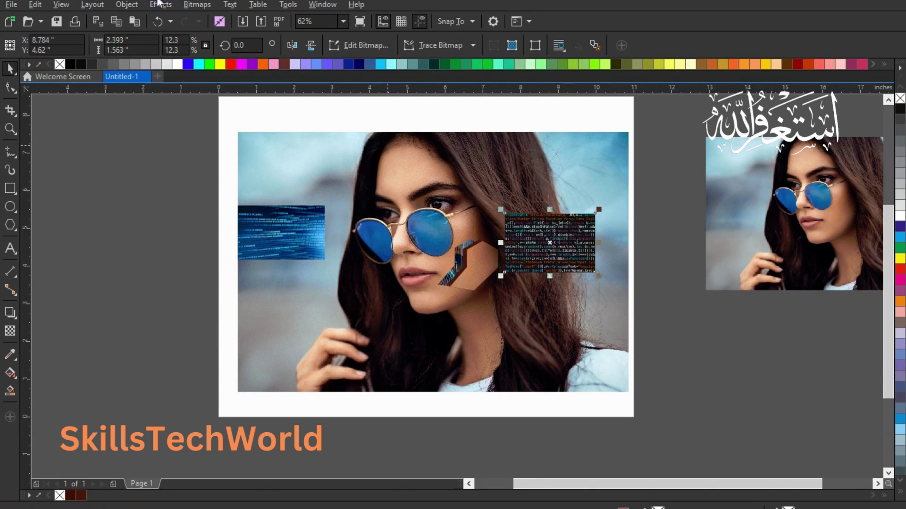
- PowerClip the program-code image inside the right lens curve
click(127, 4)
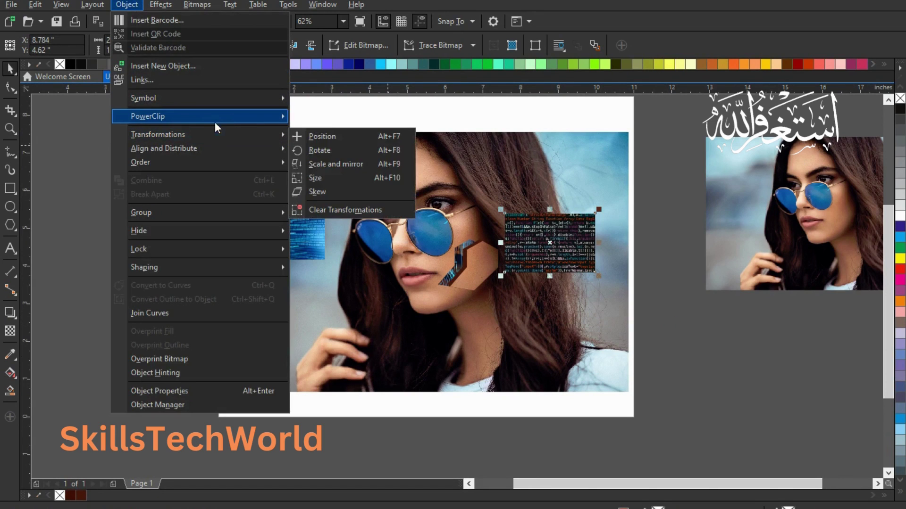
mouse_move(213, 122)
click(298, 118)
click(416, 231)
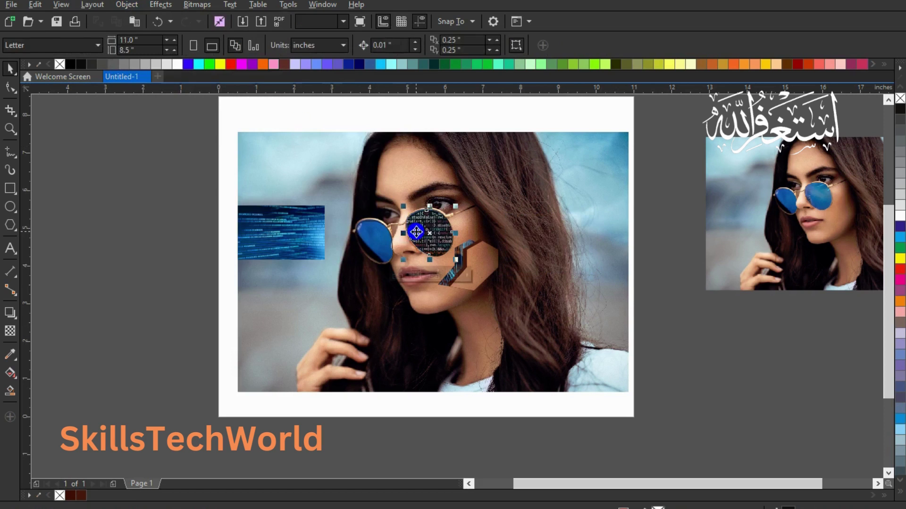
- PowerClip the blue binary-code image inside the left lens curve
click(298, 229)
click(123, 6)
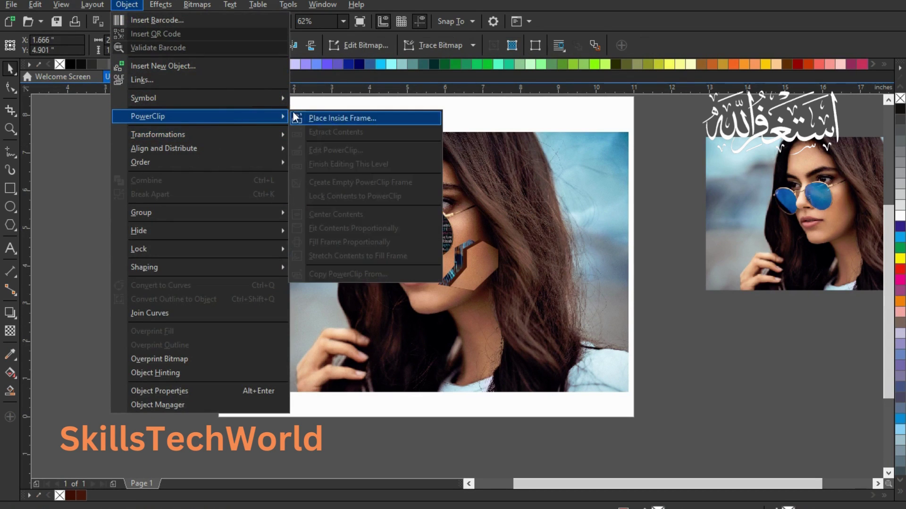
click(293, 116)
click(369, 233)
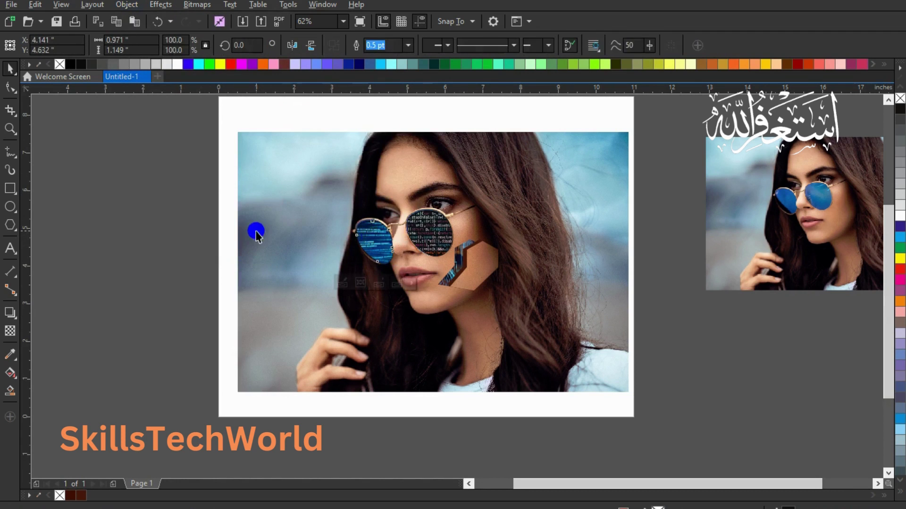
click(256, 232)
- Edit the left lens's PowerClip, rotate the binary-code image about 8.14 degrees to match the glasses' tilt, and finish editing
scroll(392, 240, up, 2)
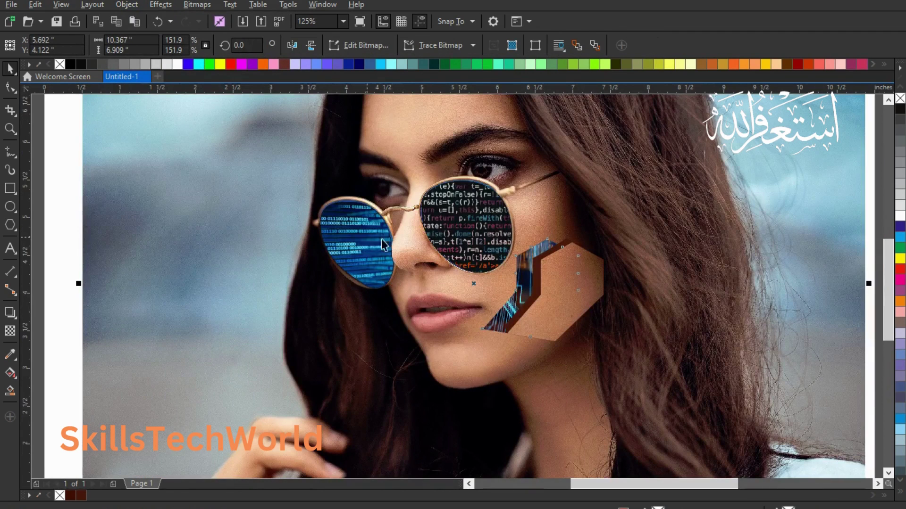
click(351, 235)
right_click(350, 234)
click(367, 177)
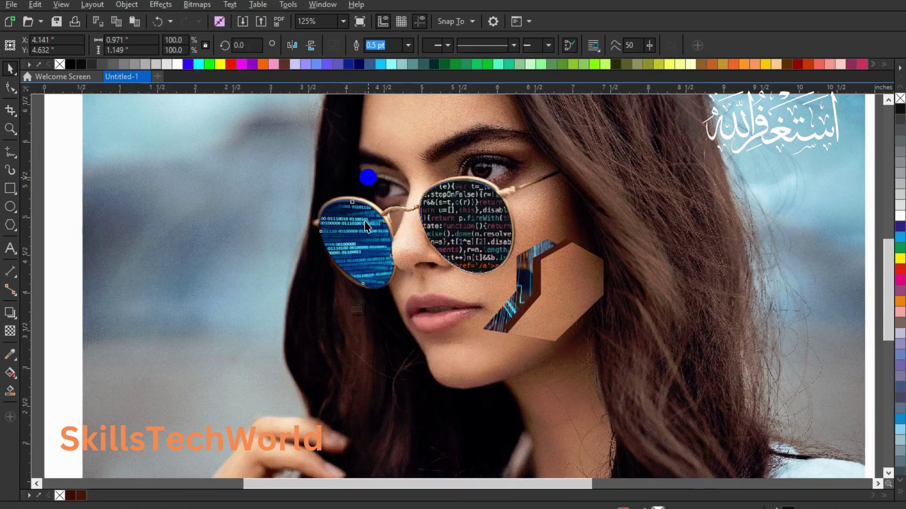
click(366, 222)
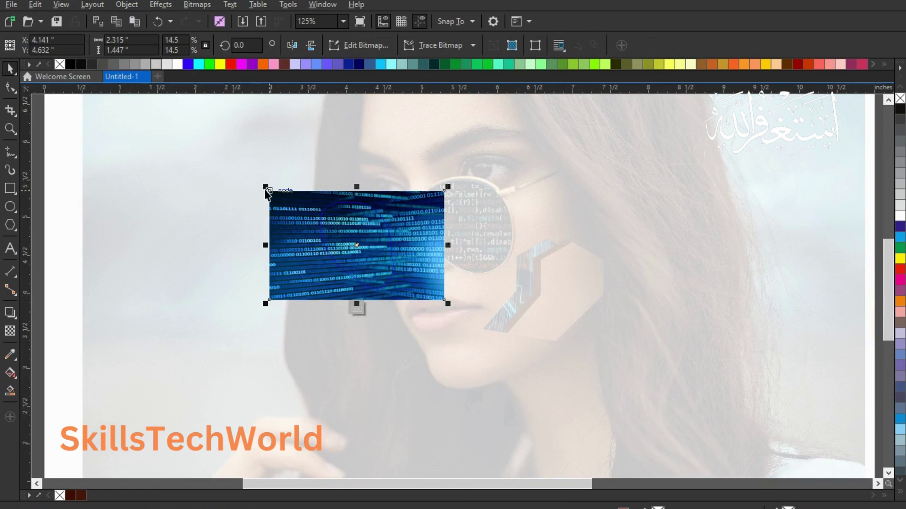
drag(265, 185, 263, 200)
click(317, 208)
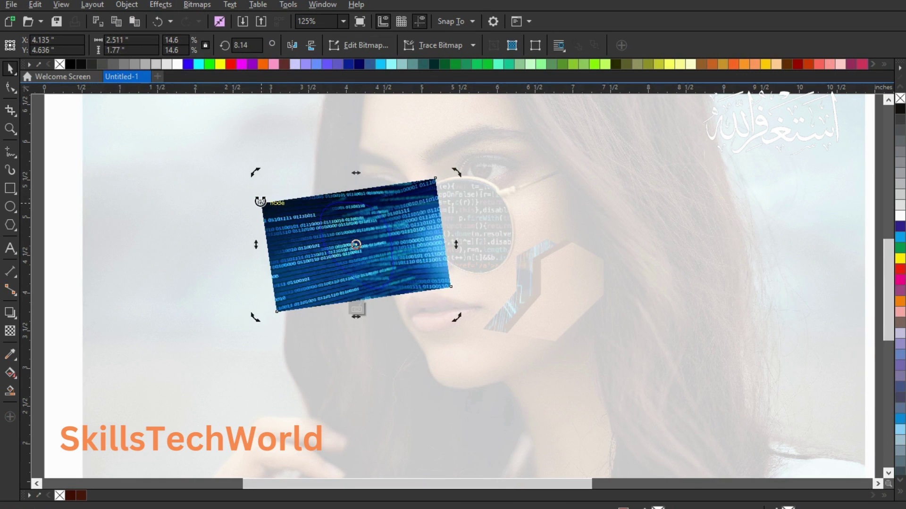
right_click(350, 222)
click(362, 219)
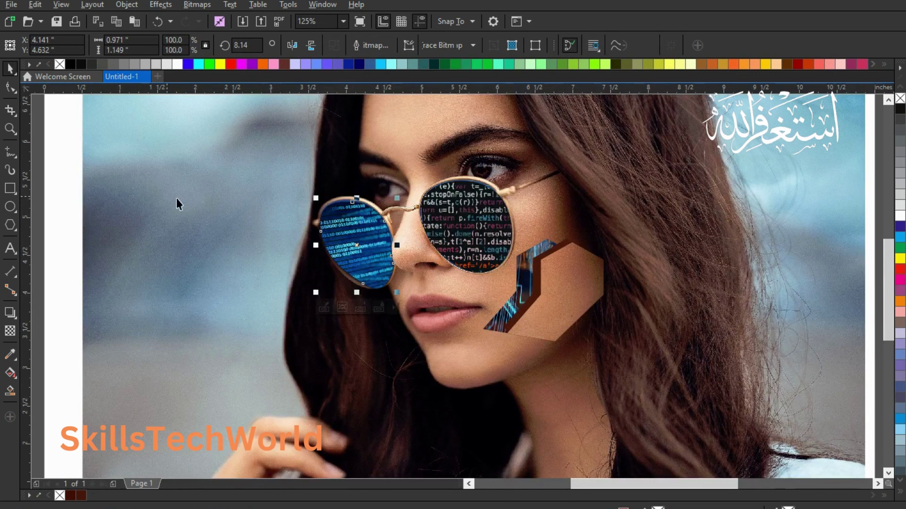
- Edit the right lens's PowerClip, rotate the program-code image about 7.56 degrees, and finish editing
click(464, 206)
right_click(471, 205)
click(486, 175)
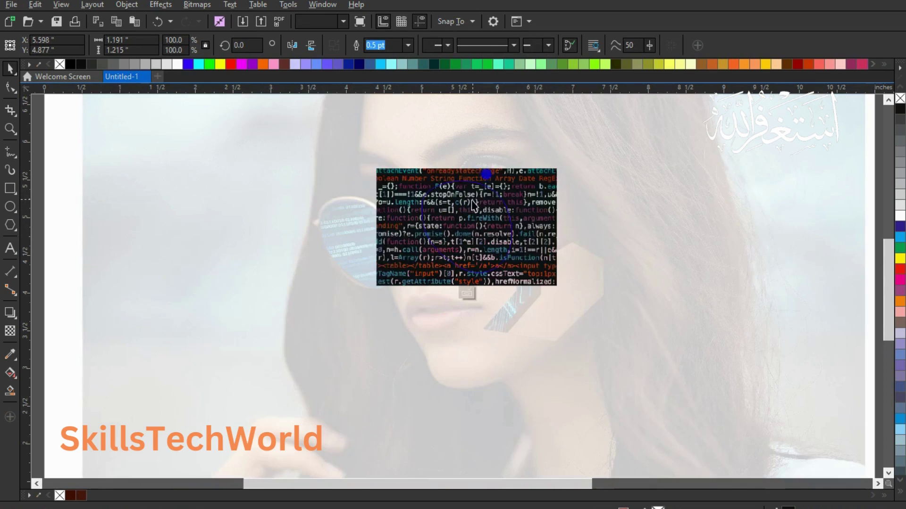
click(413, 191)
drag(372, 164, 369, 180)
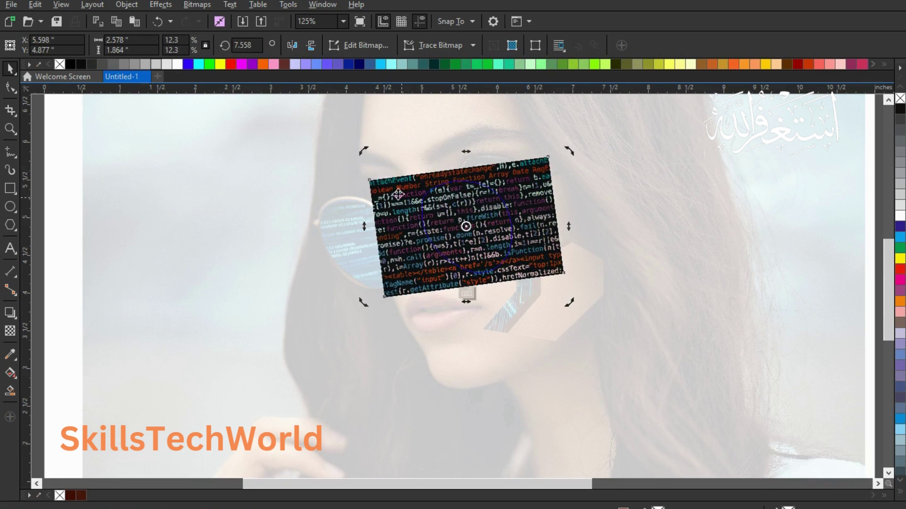
right_click(420, 212)
click(426, 217)
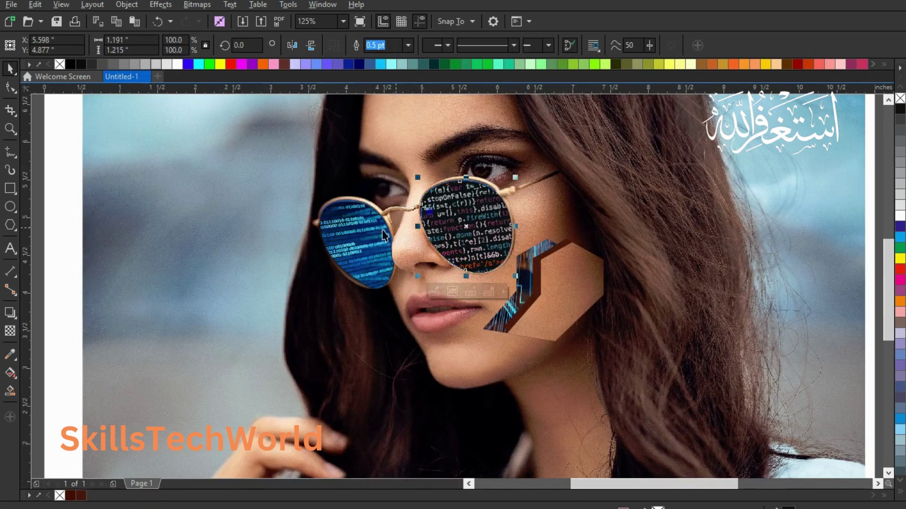
- Reopen the left lens's PowerClip contents and give the binary-code image a uniform transparency of 74
right_click(357, 239)
click(397, 176)
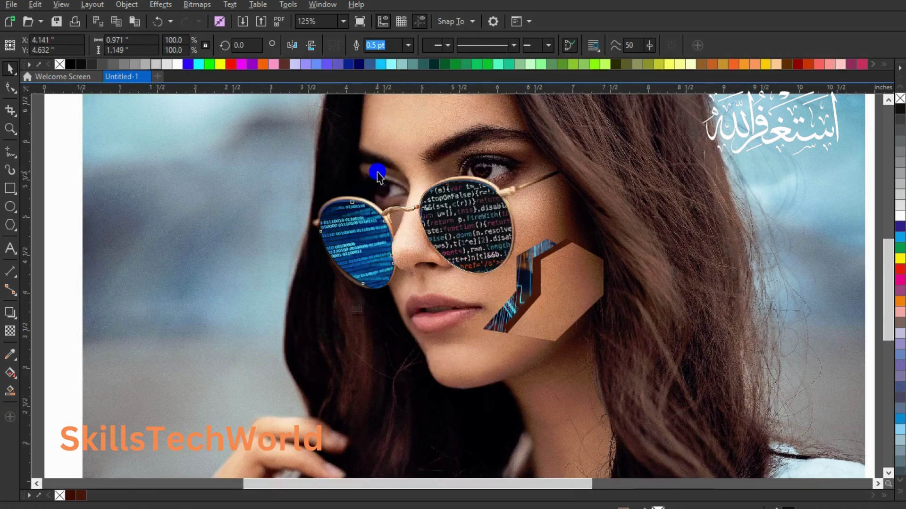
click(9, 332)
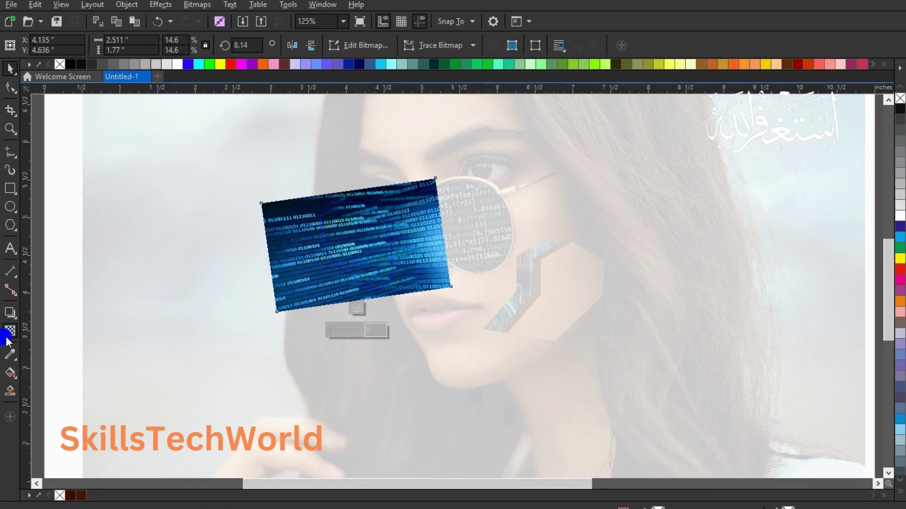
click(28, 45)
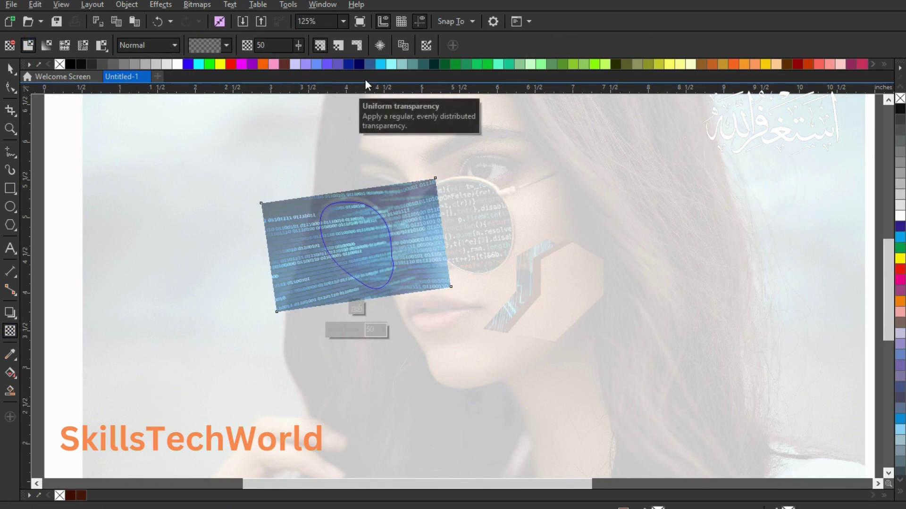
click(303, 46)
drag(304, 47, 318, 59)
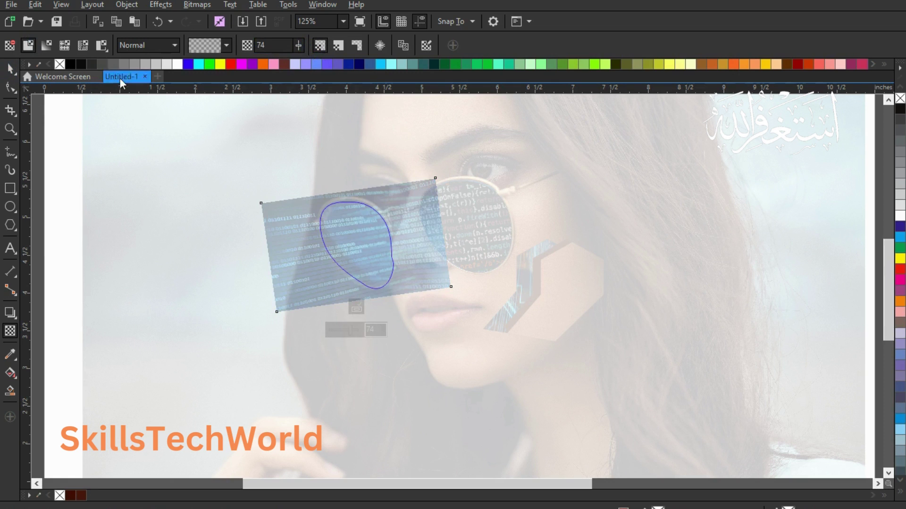
- Set the binary-code image's uniform transparency to 73 and finish editing the left lens's PowerClip
click(298, 43)
click(297, 59)
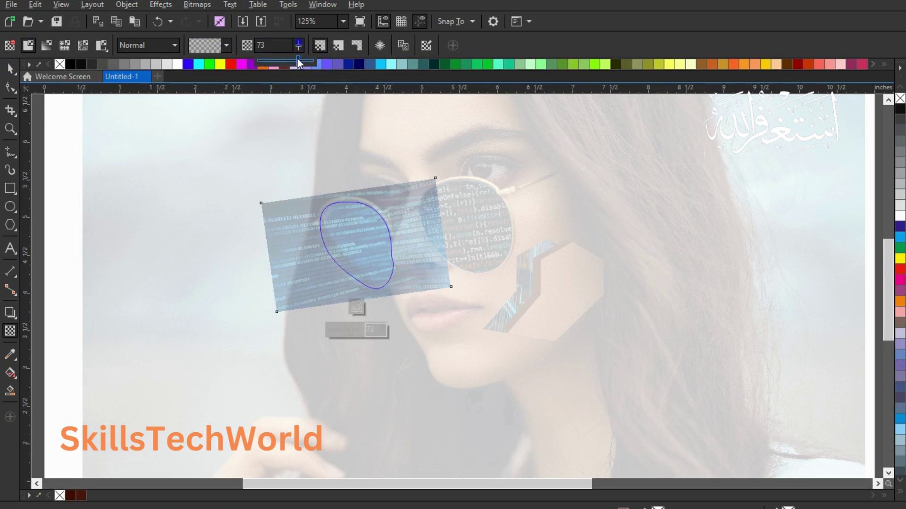
click(10, 69)
right_click(389, 267)
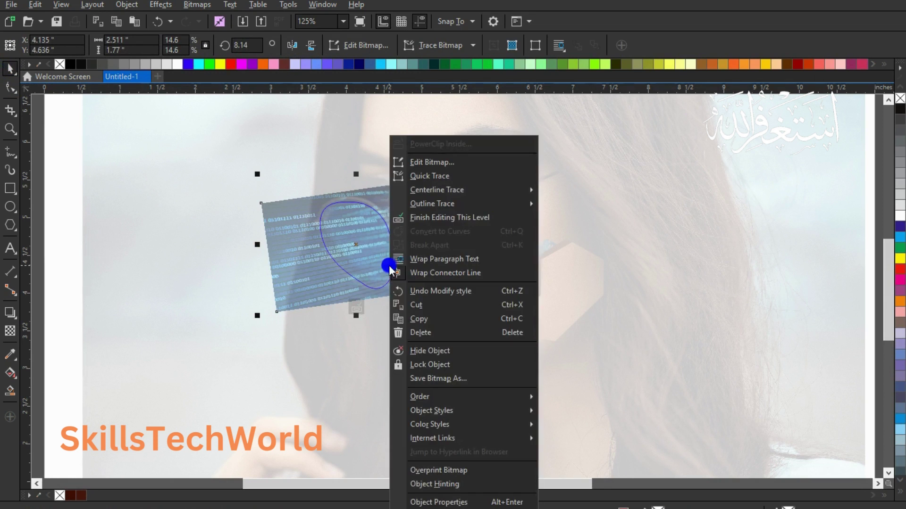
click(411, 219)
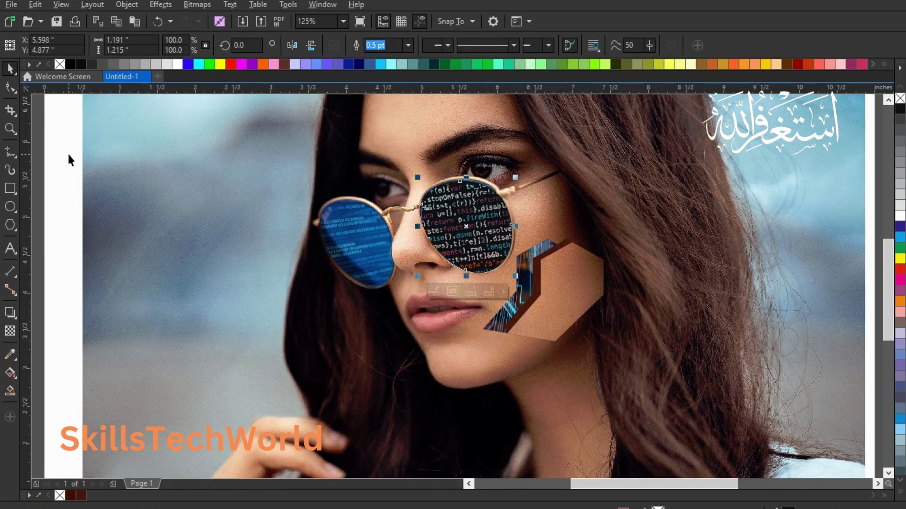
- Edit the right lens's PowerClip, give the program-code image a uniform transparency of 67, and finish editing
right_click(452, 200)
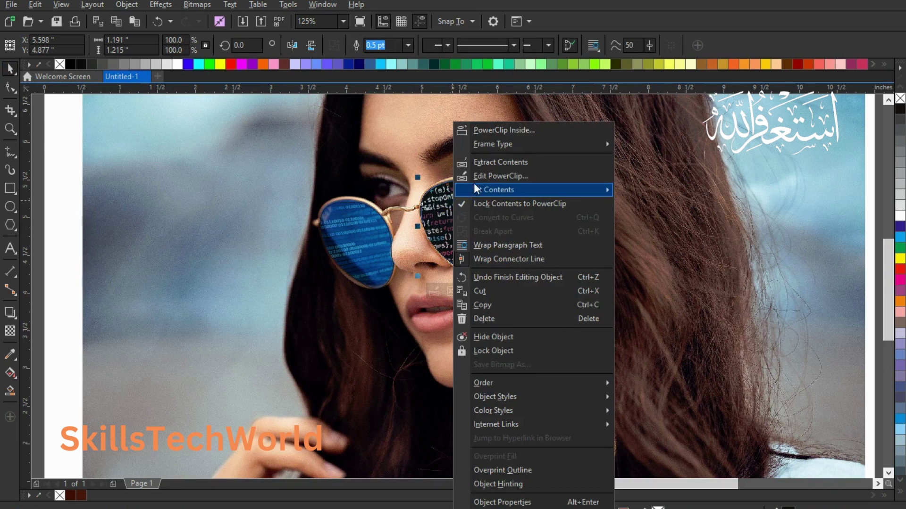
click(471, 175)
click(406, 195)
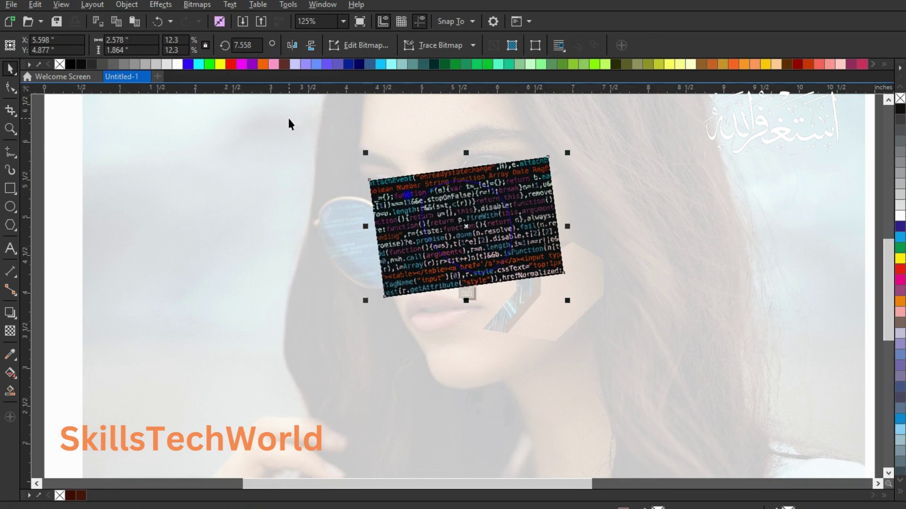
click(7, 330)
click(25, 47)
click(300, 46)
click(310, 61)
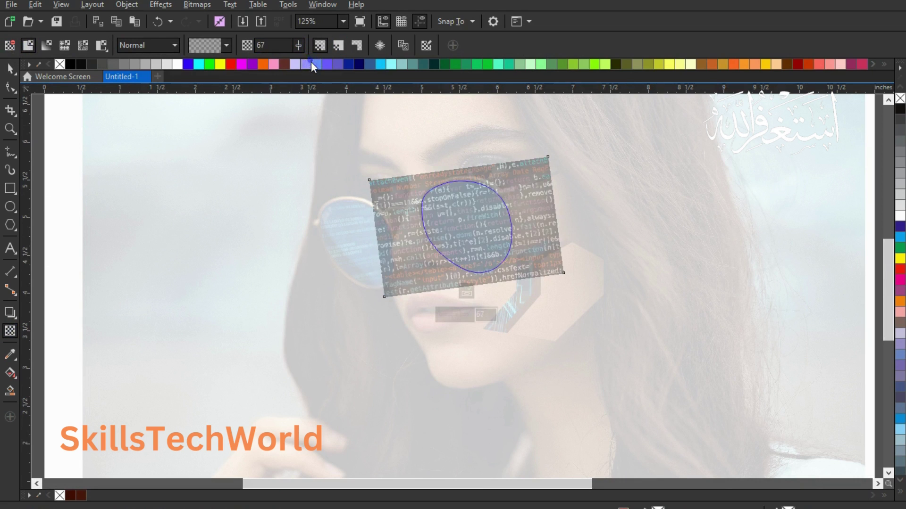
right_click(413, 202)
click(431, 213)
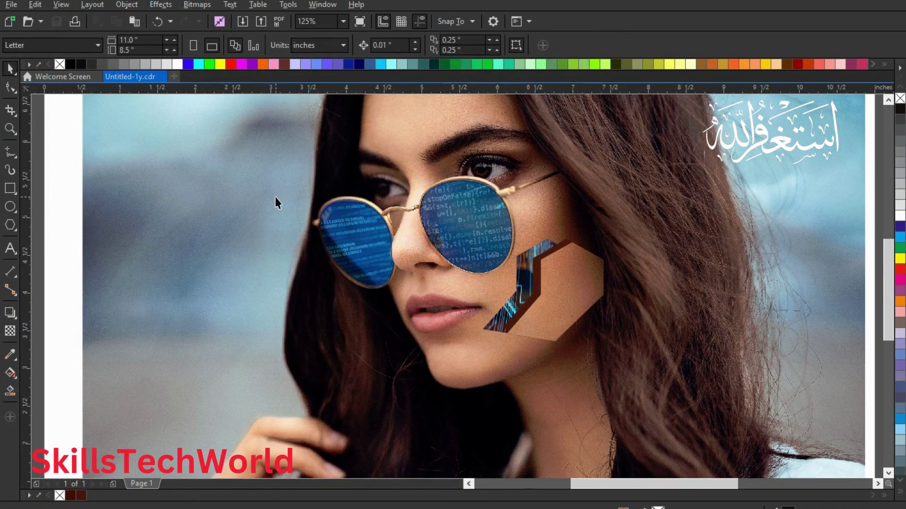
- Draw a six-sided polygon about 0.54 by 0.56 inches on the woman's forehead
key(F4)
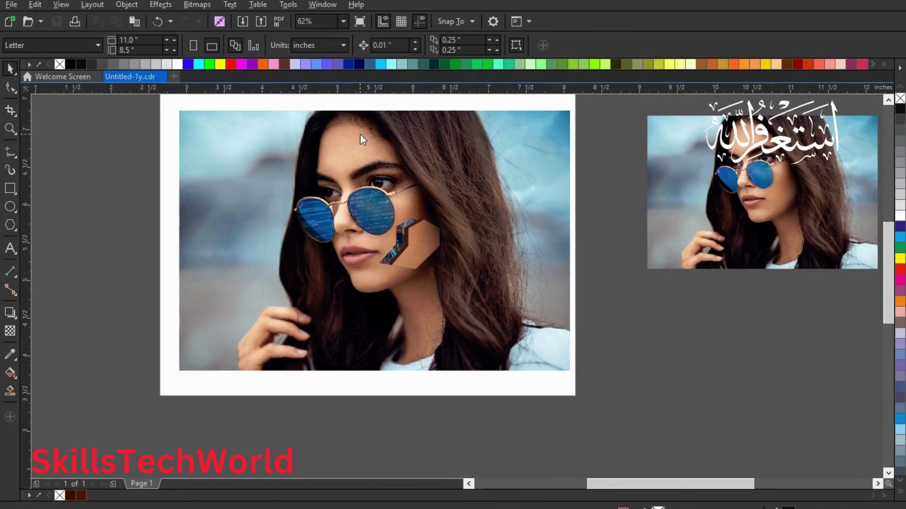
scroll(361, 134, up, 2)
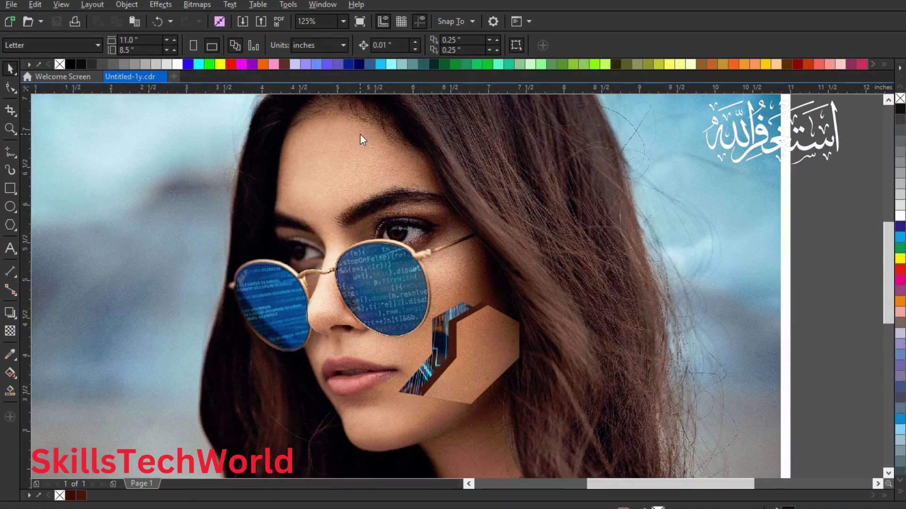
click(11, 228)
drag(329, 123, 373, 161)
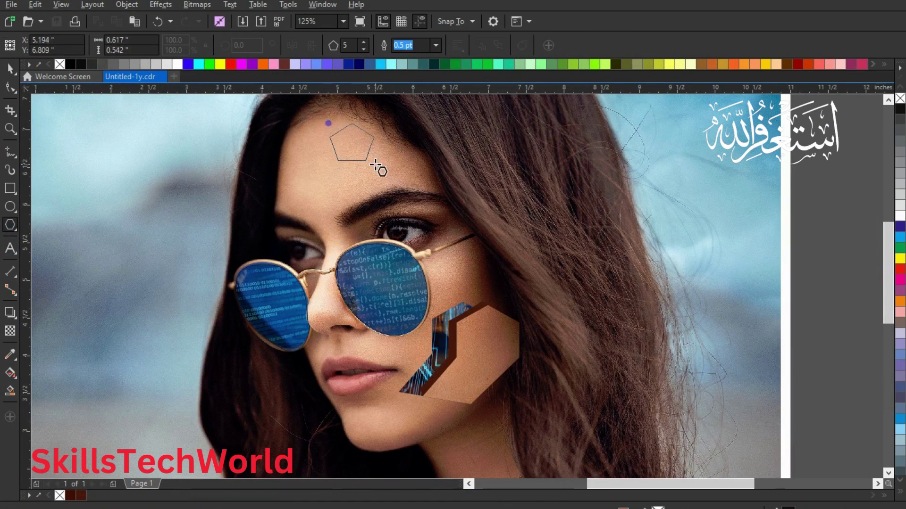
click(365, 42)
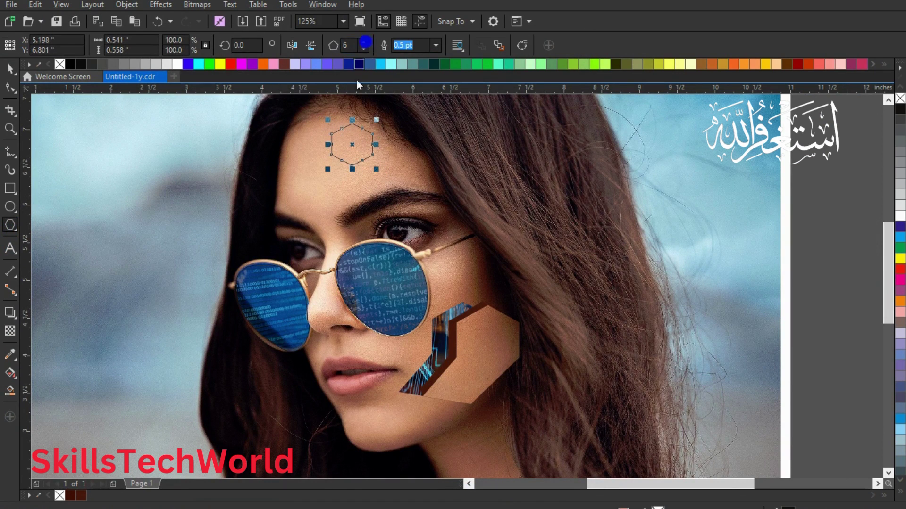
- Paste two copies of the forehead hexagon and place them below and to the left of it as a honeycomb cluster
click(118, 21)
click(132, 22)
click(353, 147)
drag(353, 148, 330, 180)
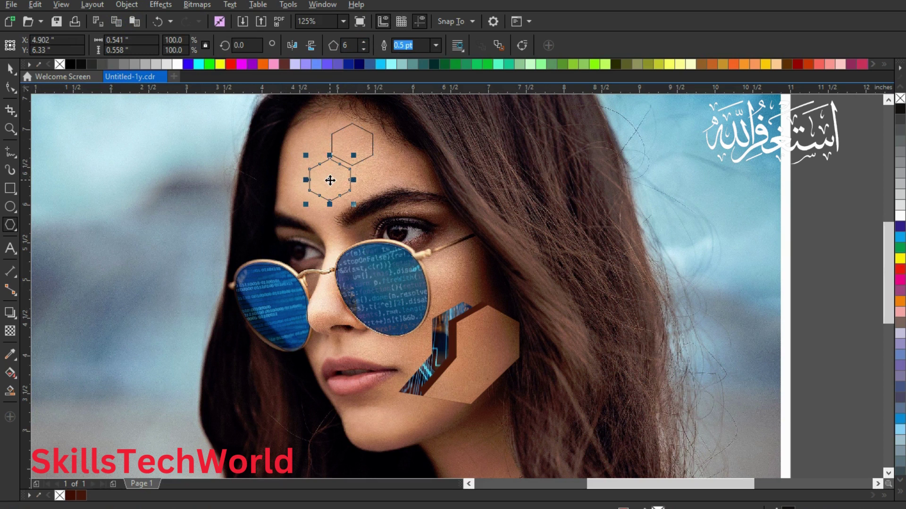
click(136, 21)
drag(349, 142, 307, 150)
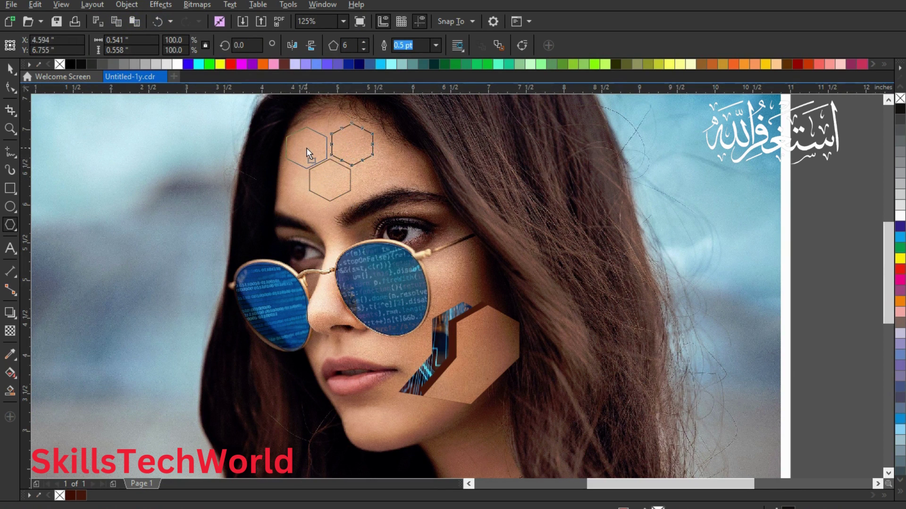
drag(307, 150, 307, 146)
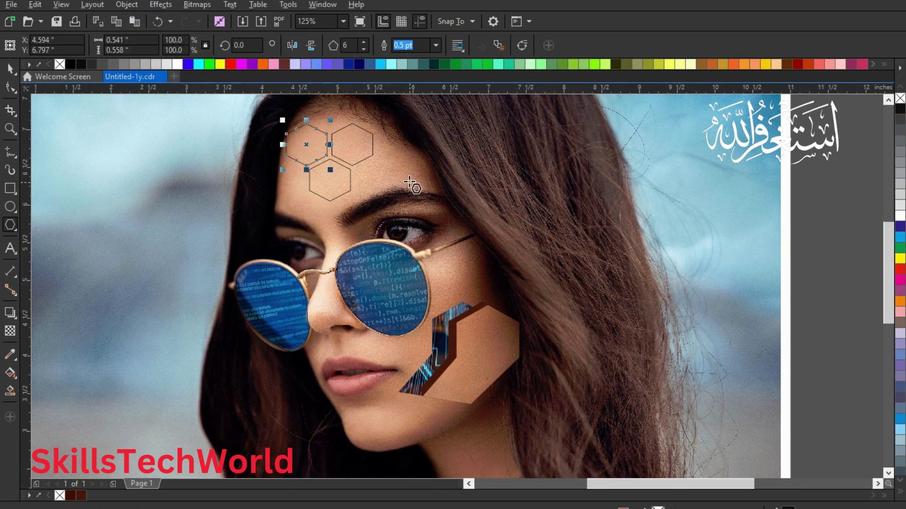
- Scale the three forehead hexagons down together to about 1.02 by 0.92 inches and group them
click(10, 68)
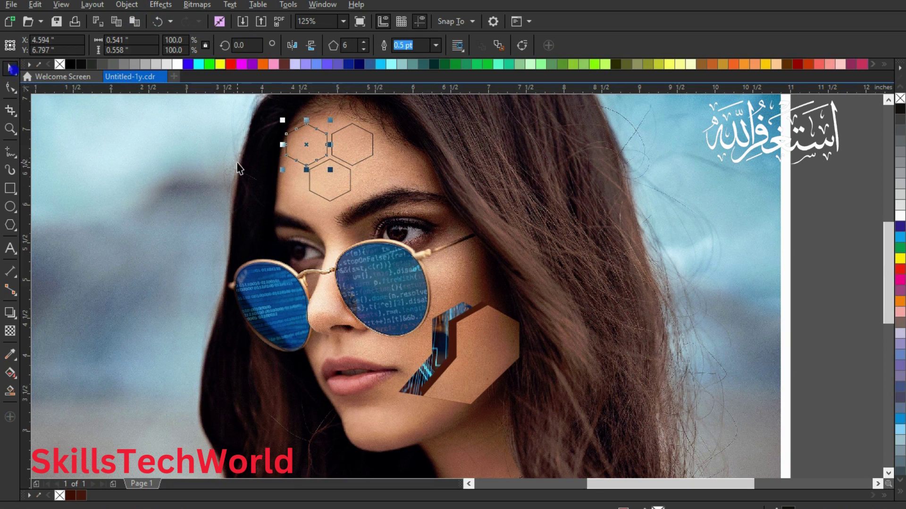
drag(816, 111, 240, 214)
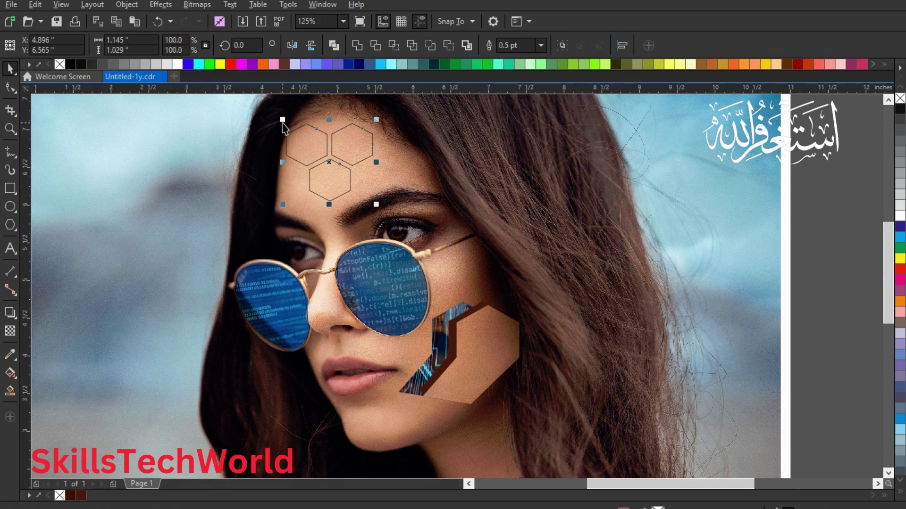
drag(282, 120, 291, 128)
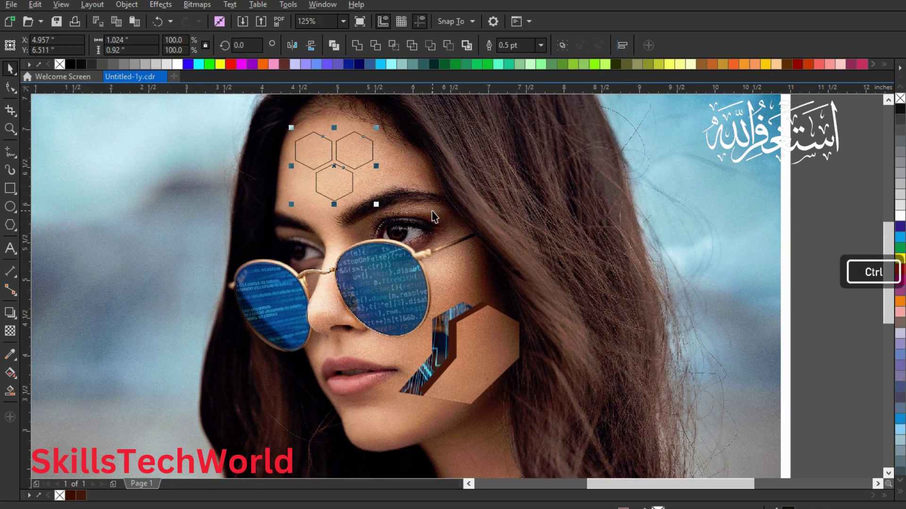
key(ctrl+g)
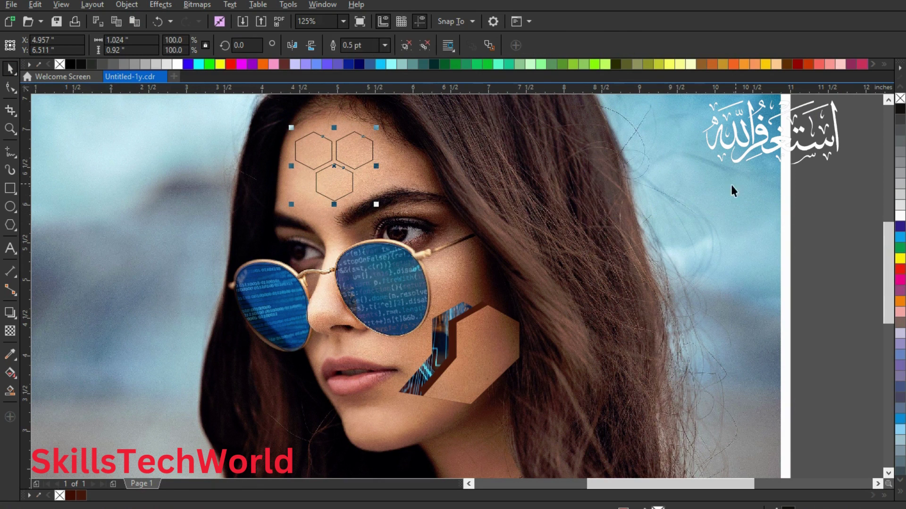
- Move the spare portrait over the page artwork and enlarge it to about 10.29 by 6.86 inches to match the main photo
click(887, 100)
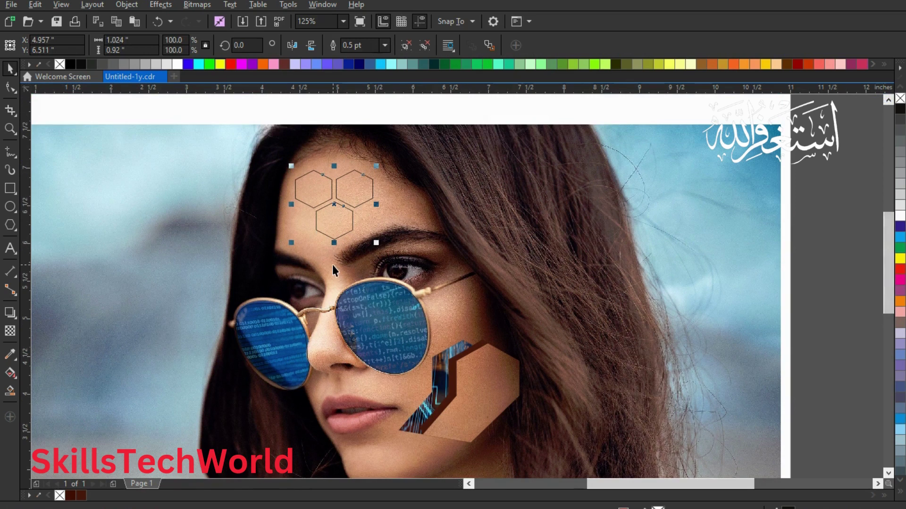
scroll(332, 265, down, 2)
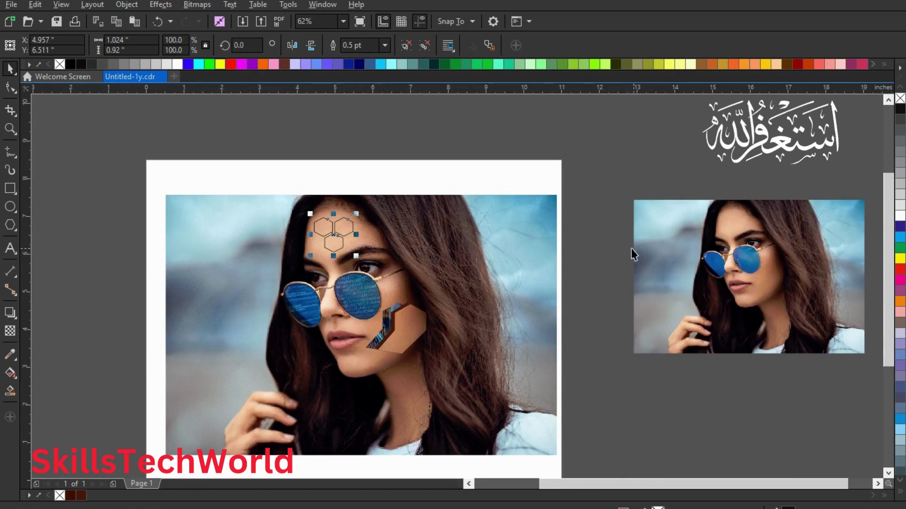
click(655, 250)
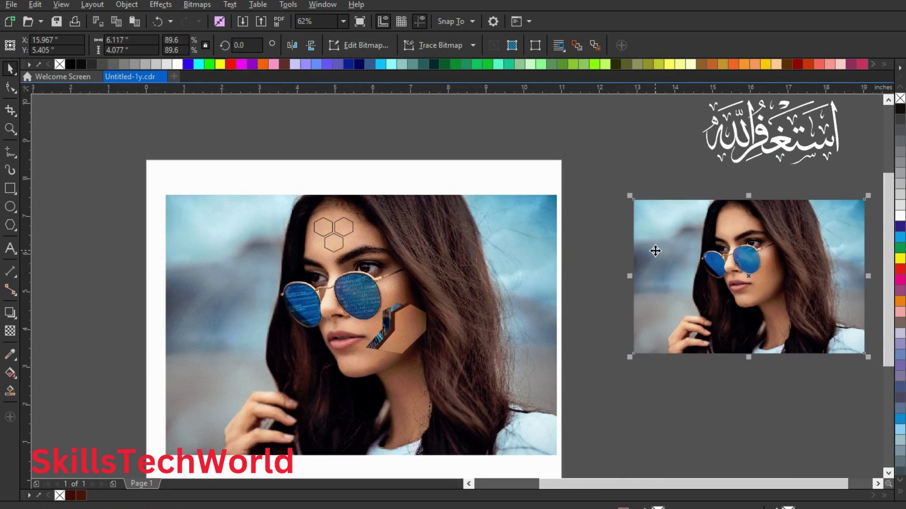
scroll(657, 257, down, 1)
drag(679, 281, 453, 278)
drag(533, 311, 614, 373)
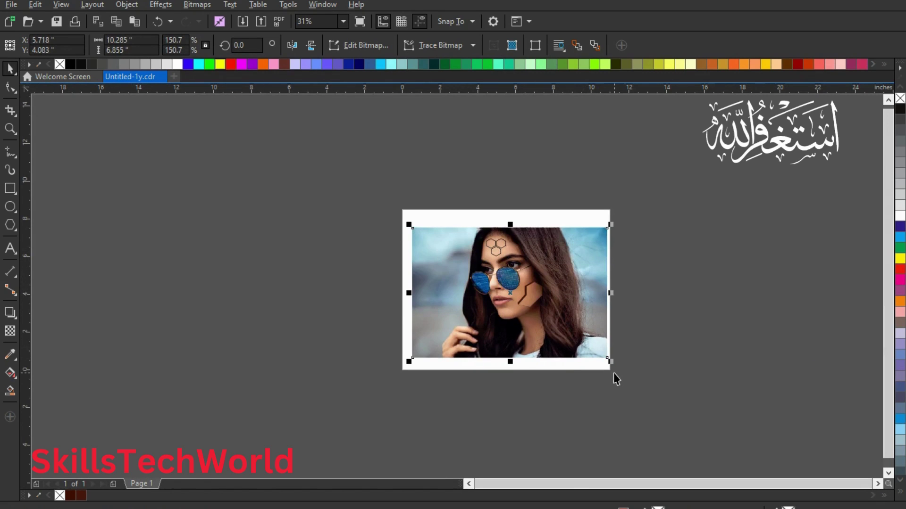
- Bring the enlarged portrait to the front and place the hexagon group in front of it
key(shift)
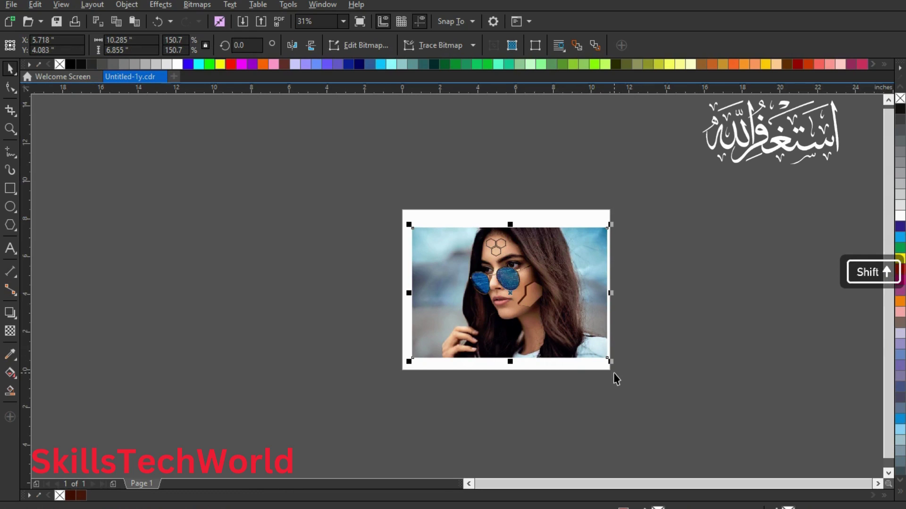
key(shift+Page_Up)
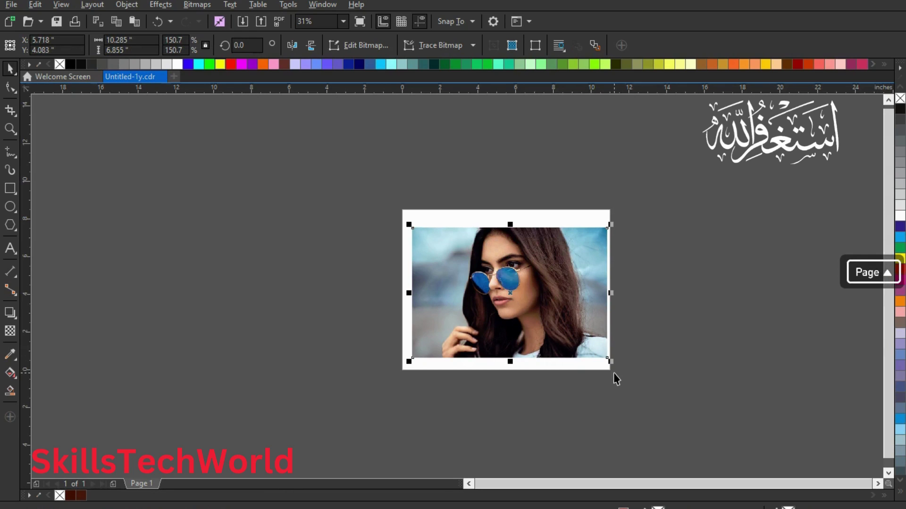
drag(364, 182, 558, 278)
key(shift+Page_Up)
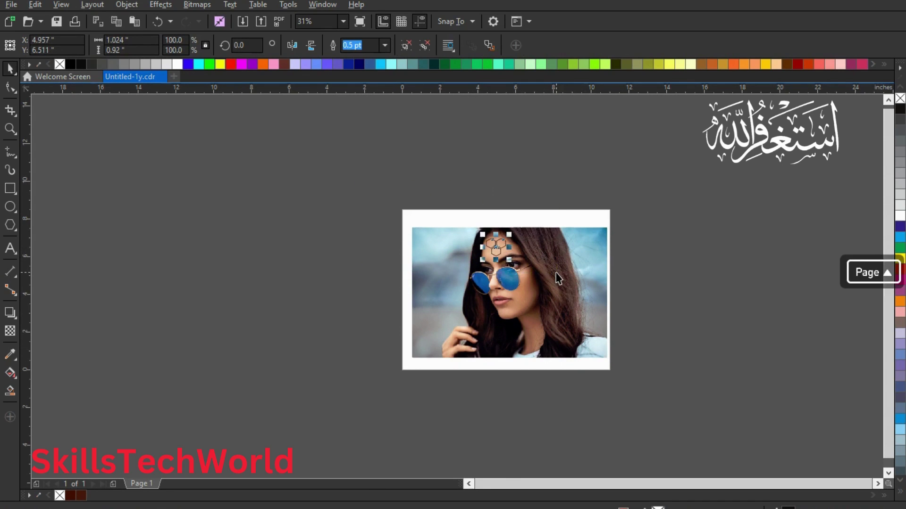
scroll(558, 278, up, 1)
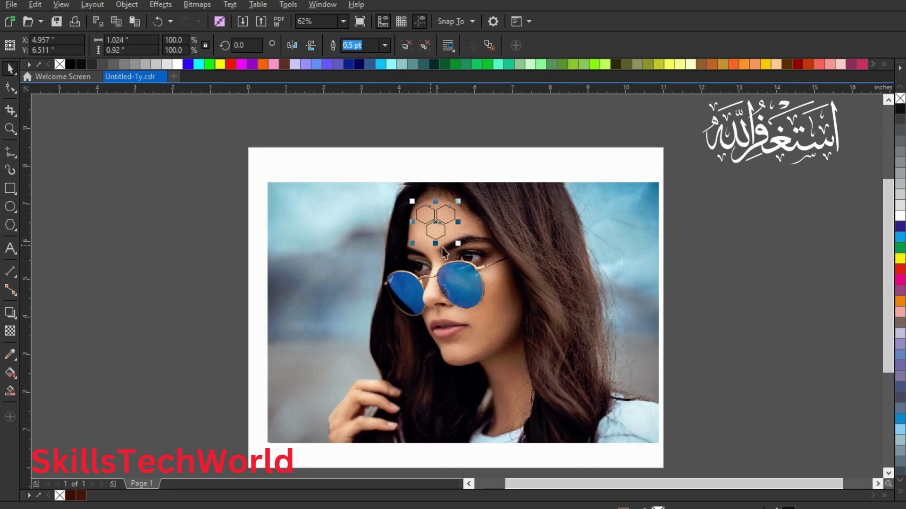
- Try to PowerClip the enlarged portrait inside the forehead hexagon group and undo the clipping
click(334, 236)
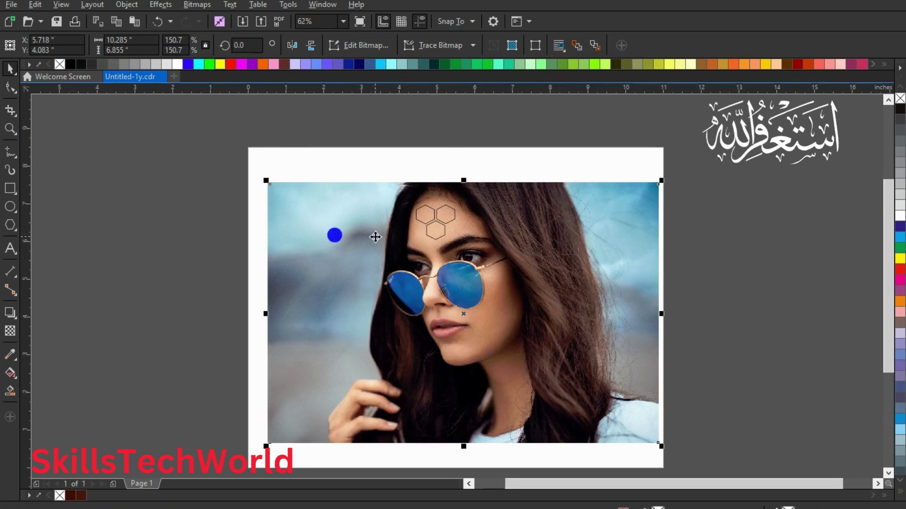
click(127, 5)
mouse_move(178, 119)
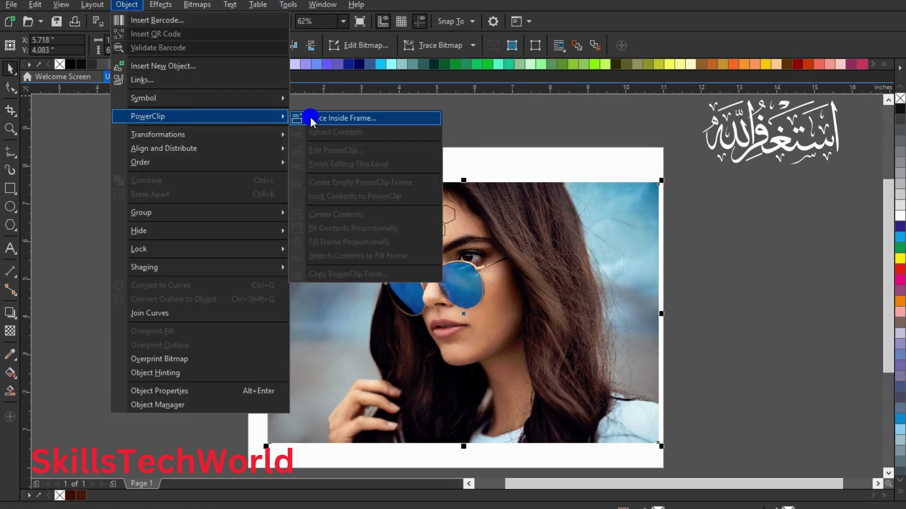
click(309, 117)
click(422, 214)
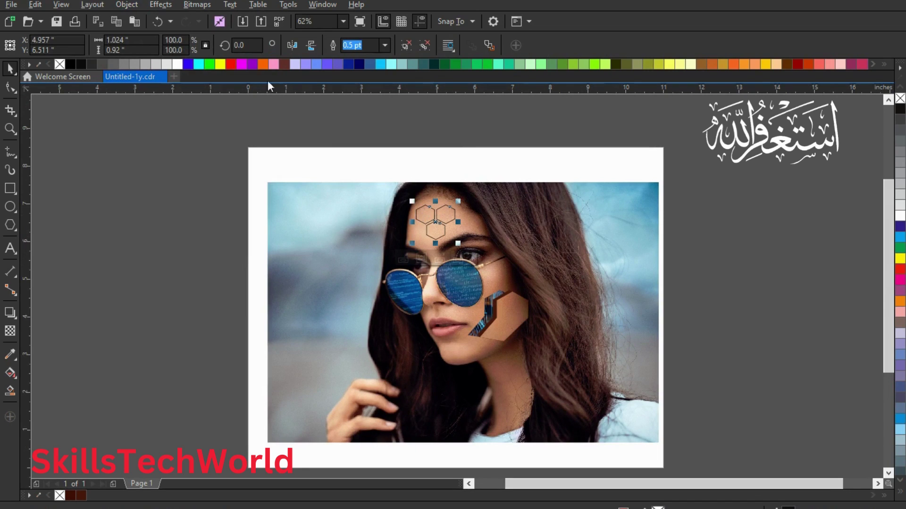
click(204, 118)
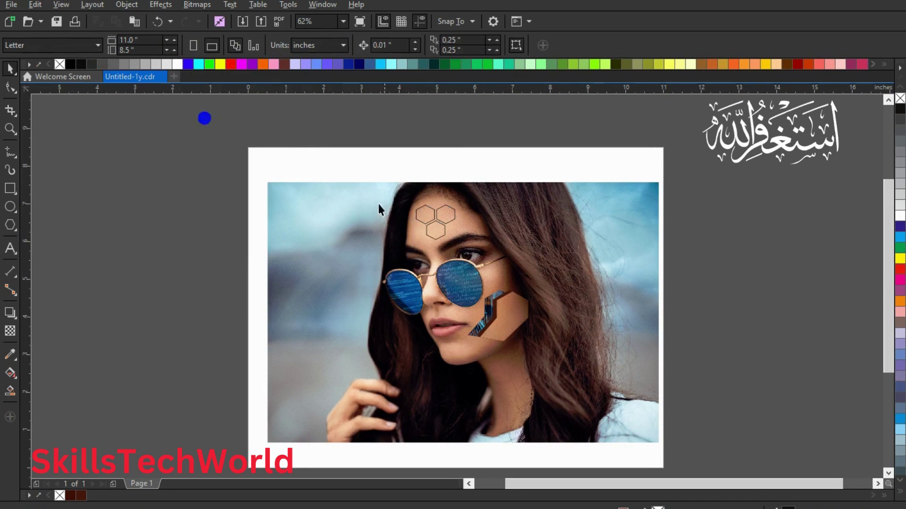
click(417, 215)
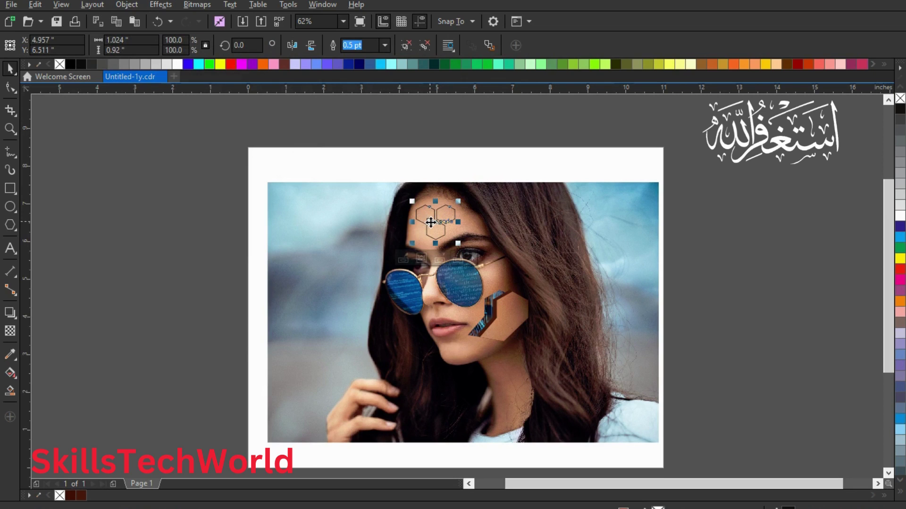
click(156, 22)
- Duplicate the forehead hexagon group in place with copy and paste
click(203, 101)
drag(363, 117, 477, 259)
click(115, 21)
click(132, 21)
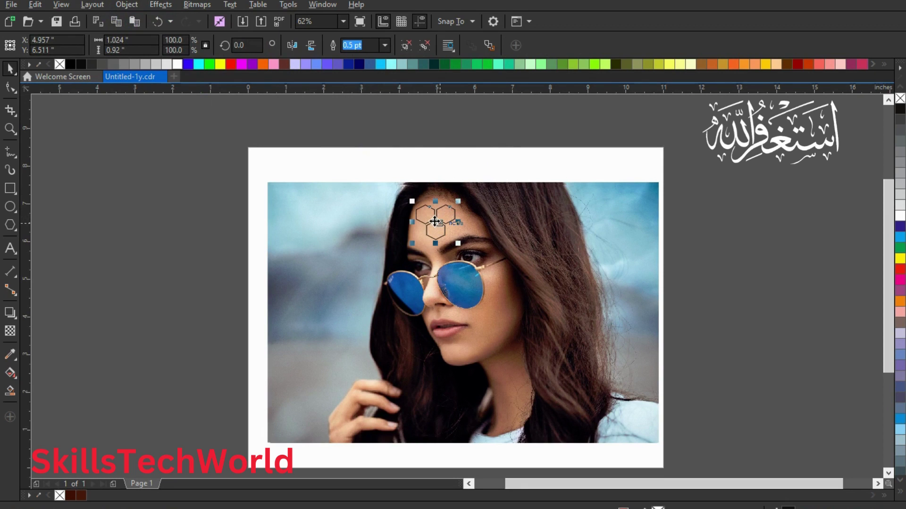
- PowerClip the enlarged portrait inside the duplicated hexagon group on the forehead
click(339, 220)
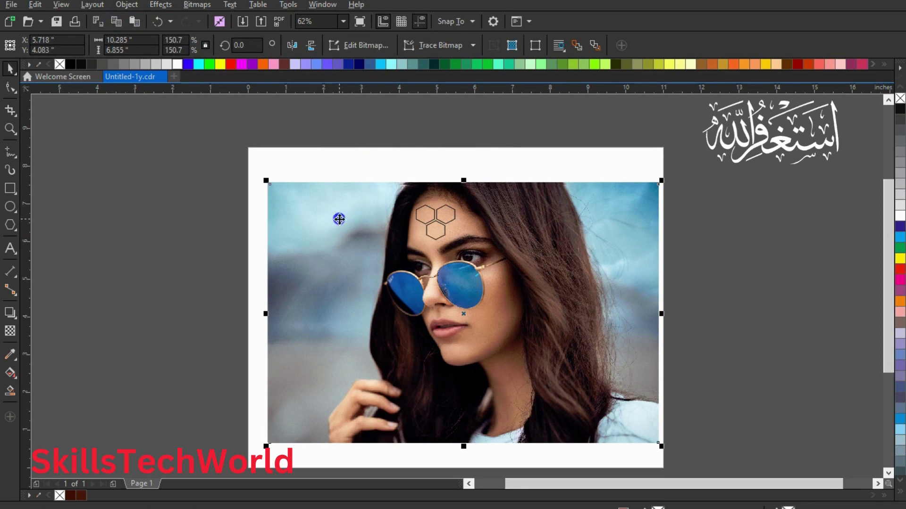
click(127, 5)
mouse_move(196, 114)
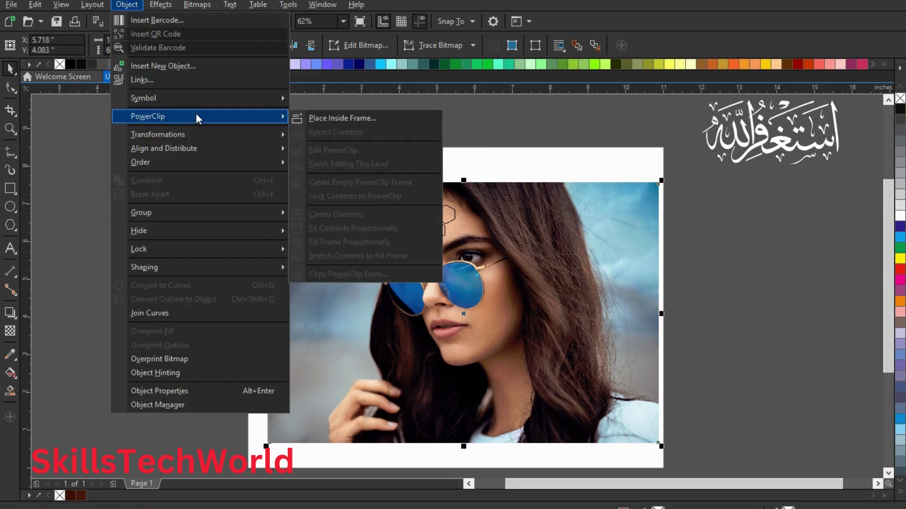
click(293, 117)
click(420, 223)
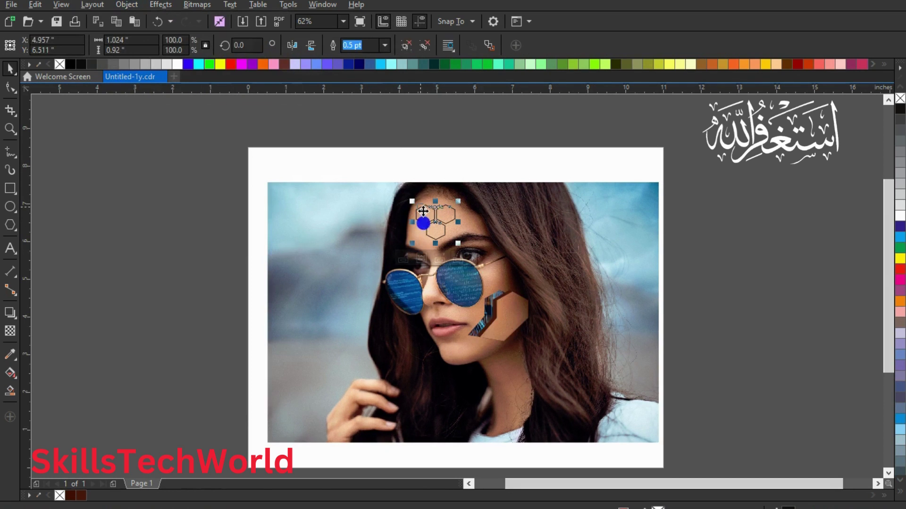
- Move the portrait-filled hexagon group off the page and trim the portrait with the hexagons left on the forehead
drag(423, 211, 175, 158)
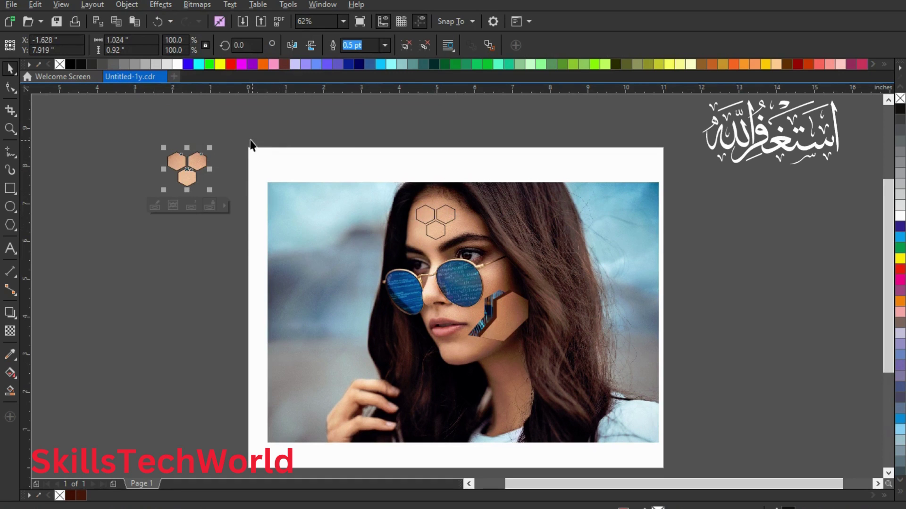
drag(248, 137, 673, 463)
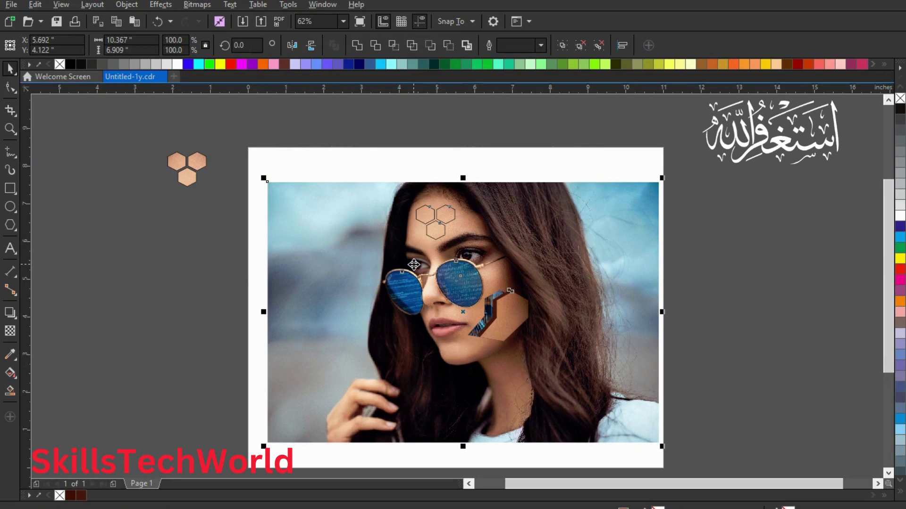
click(245, 263)
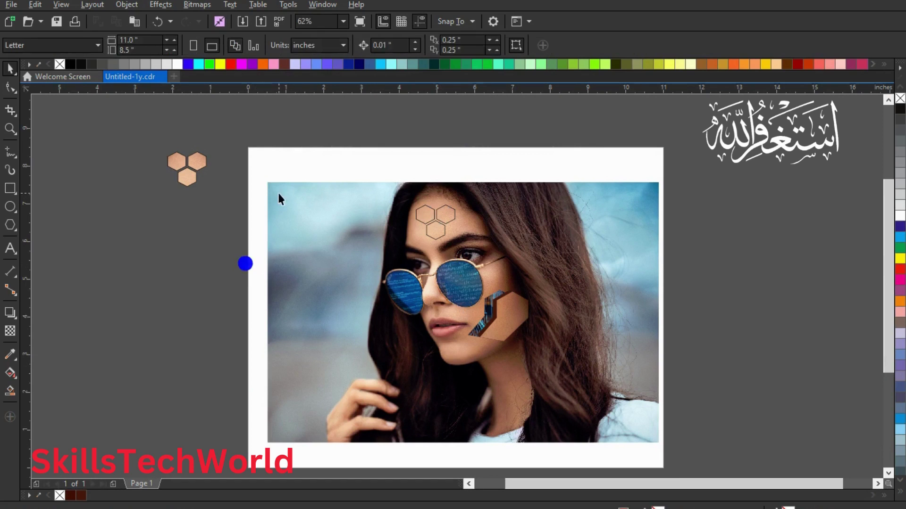
click(440, 219)
shift+click(344, 238)
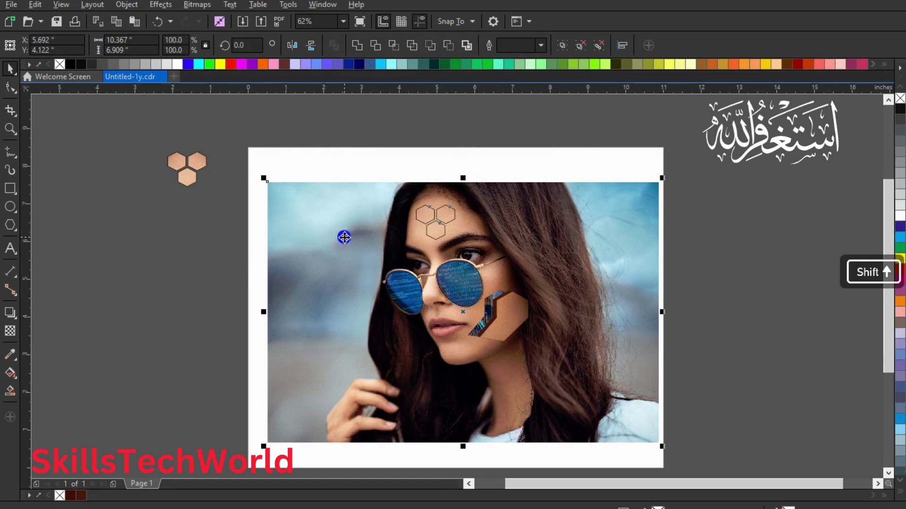
click(376, 45)
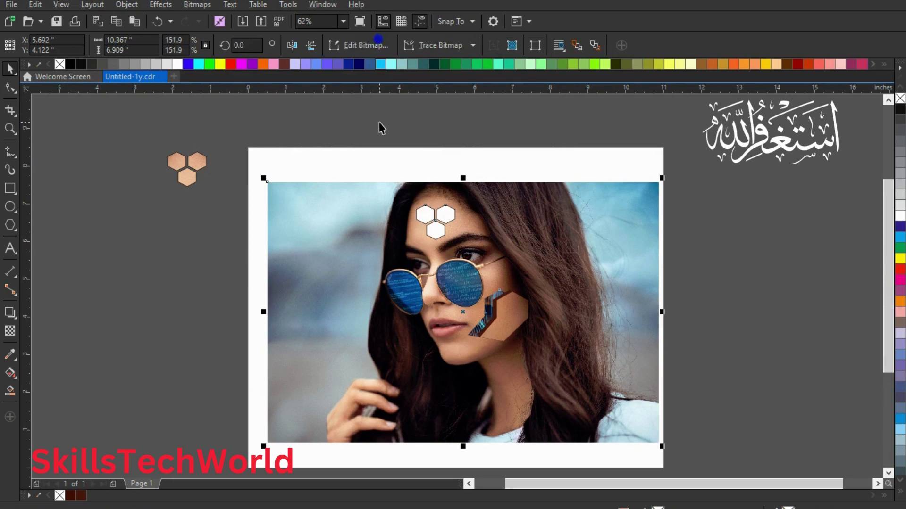
click(379, 123)
- Move the portrait-filled hexagon group back onto the forehead, offset slightly down and right from the white hexagons
click(419, 217)
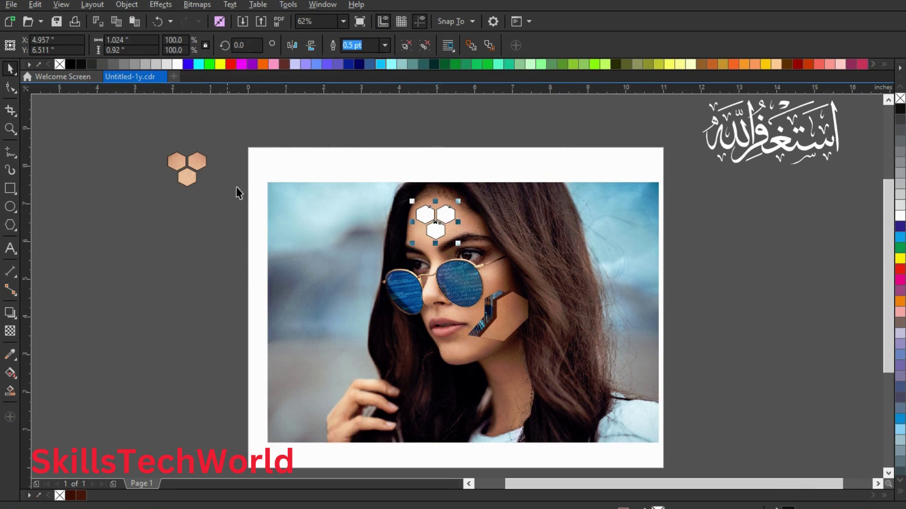
drag(142, 140, 224, 197)
drag(188, 172, 439, 228)
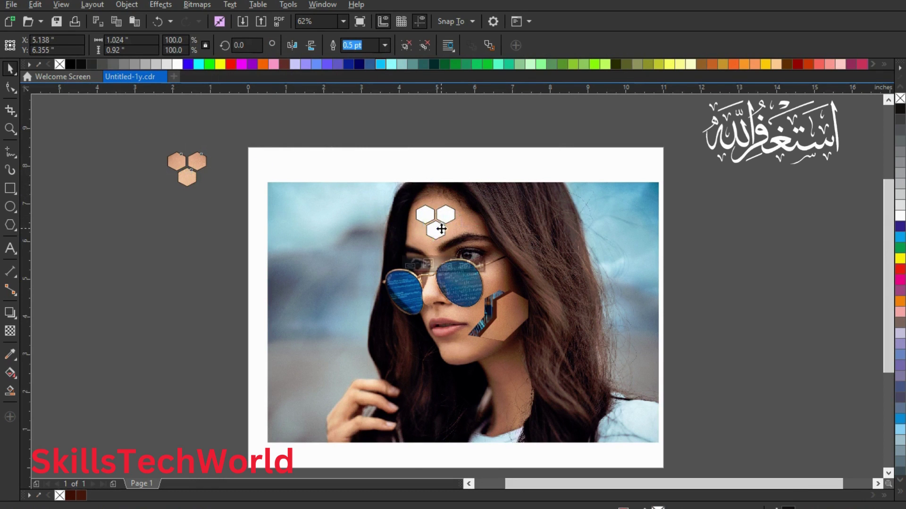
- Sample a brown tone beside the eye near the temple and fill the three white forehead hexagons with it
scroll(439, 228, up, 3)
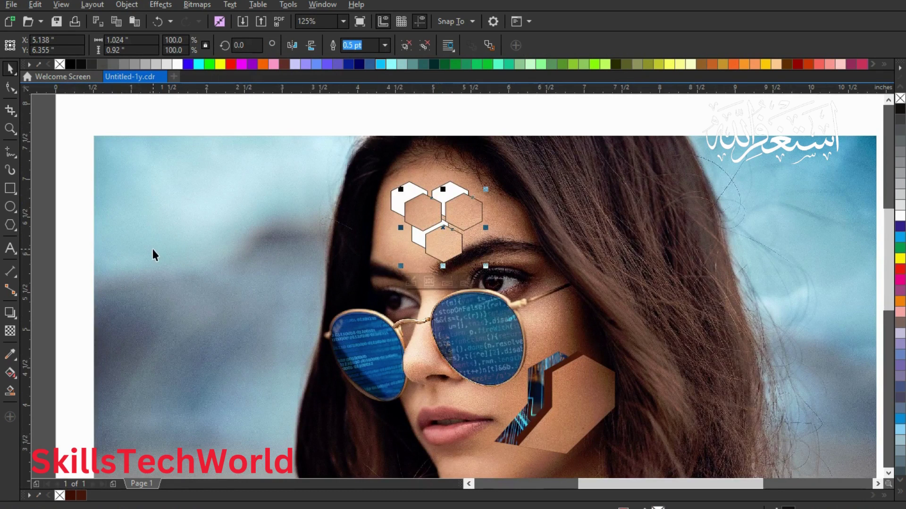
click(17, 357)
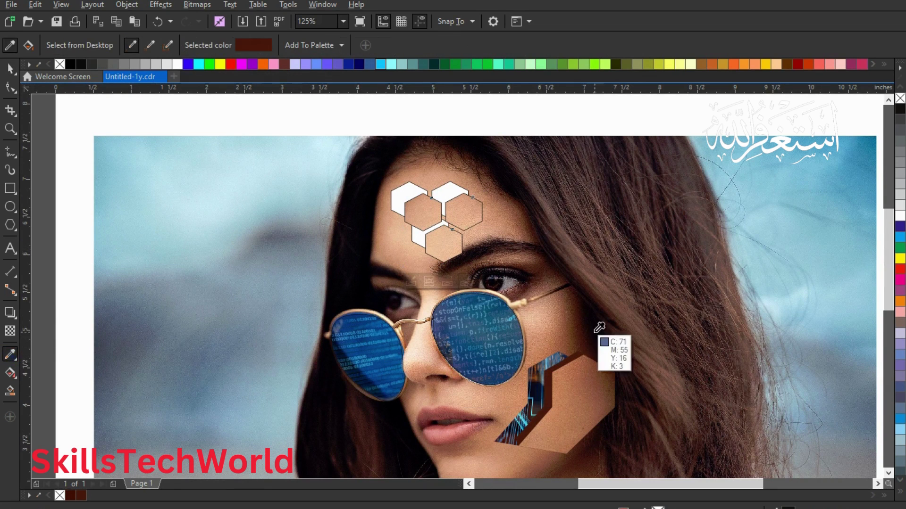
click(555, 276)
click(407, 194)
click(438, 193)
click(418, 236)
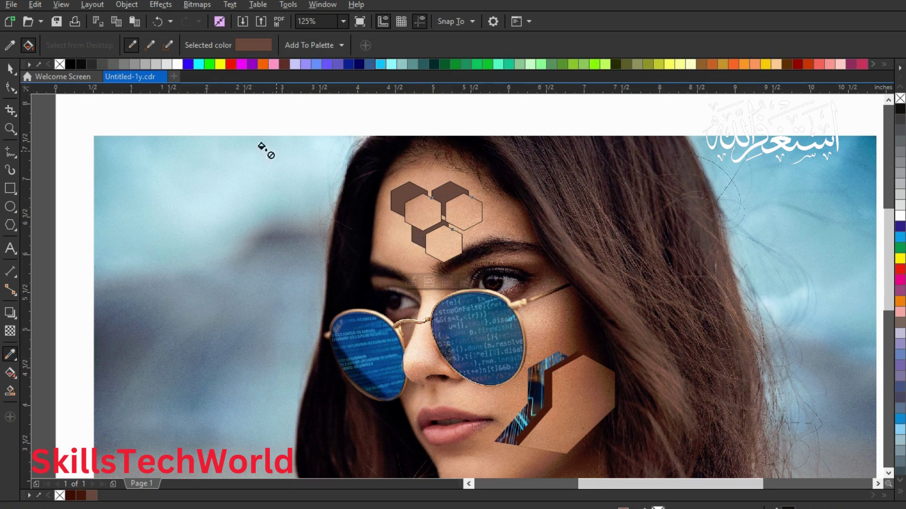
- Remove the outlines from the brown hexagon group and the portrait-filled hexagon group
click(10, 70)
drag(395, 202, 381, 190)
right_click(900, 98)
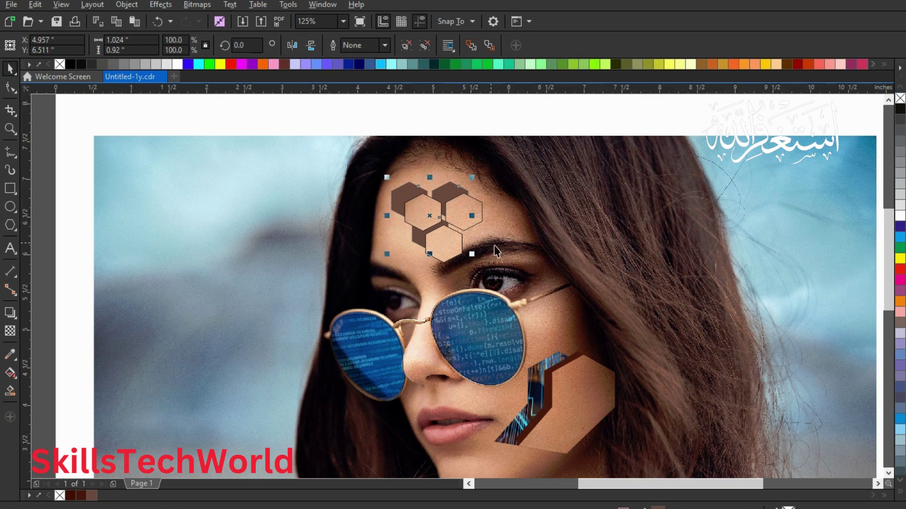
click(477, 217)
right_click(900, 99)
- Move the portrait-filled hexagons closer to the brown ones, to X 5.013" and Y 6.484", leaving only thin brown edges
scroll(434, 209, up, 2)
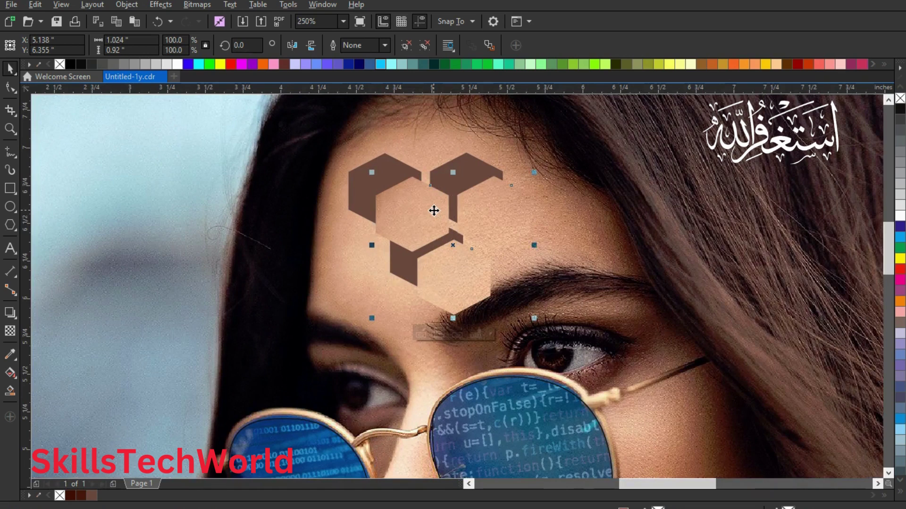
drag(453, 245, 433, 227)
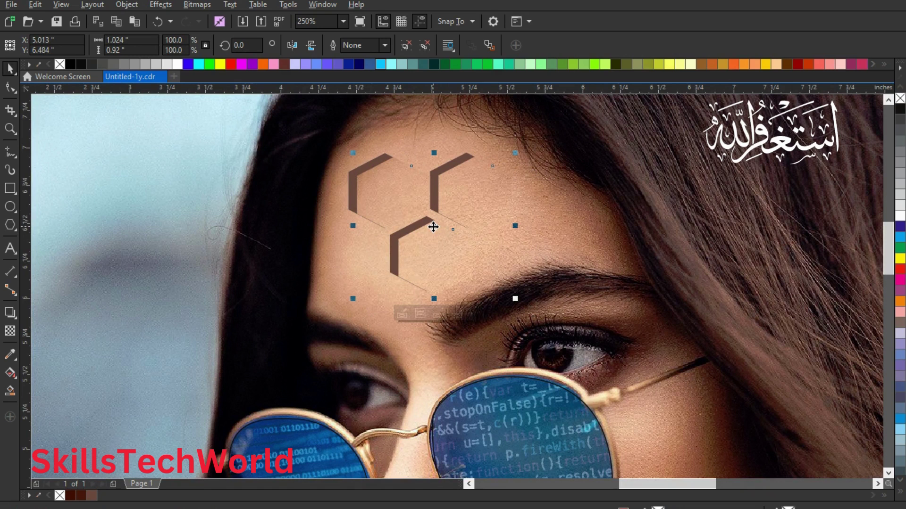
scroll(300, 223, down, 2)
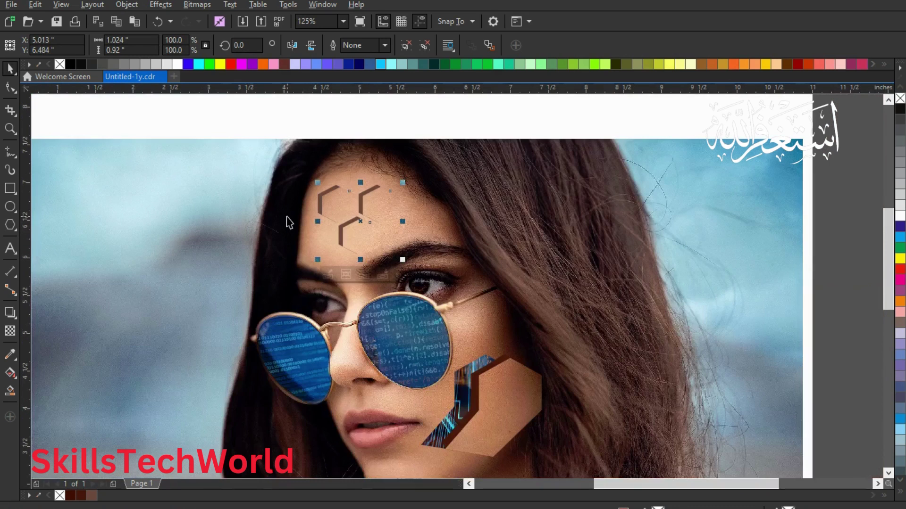
- Shift both forehead hexagon groups together to X 5.112", Y 6.432" and give them a light brown hairline outline
click(242, 112)
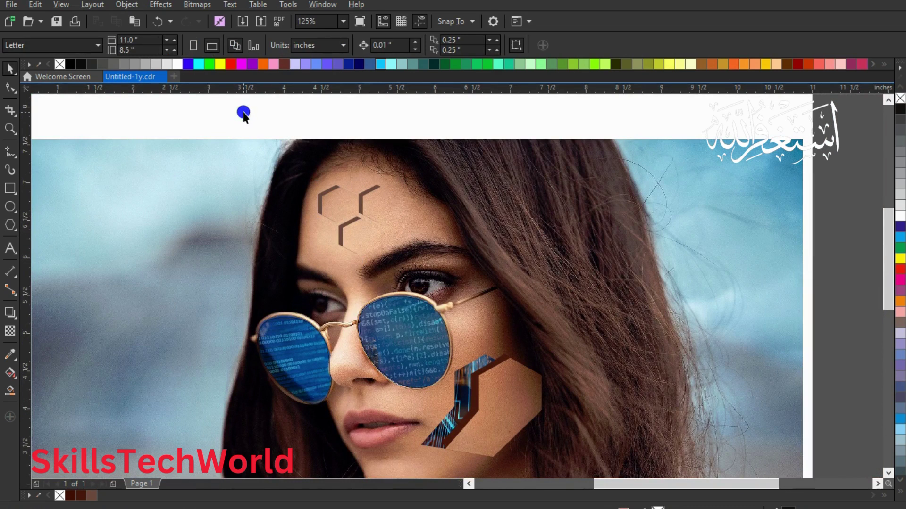
drag(256, 111, 424, 283)
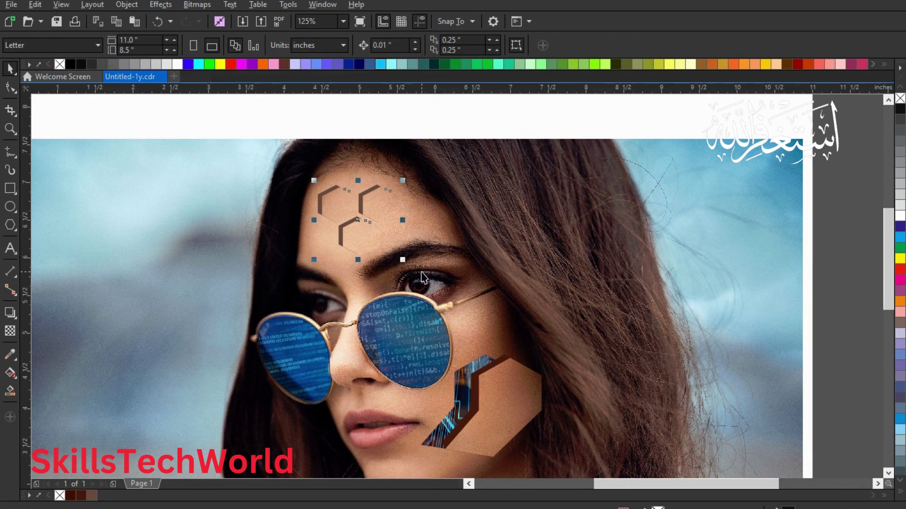
click(360, 219)
mouse_move(360, 219)
mouse_down()
mouse_move(363, 210)
mouse_move(373, 223)
mouse_up()
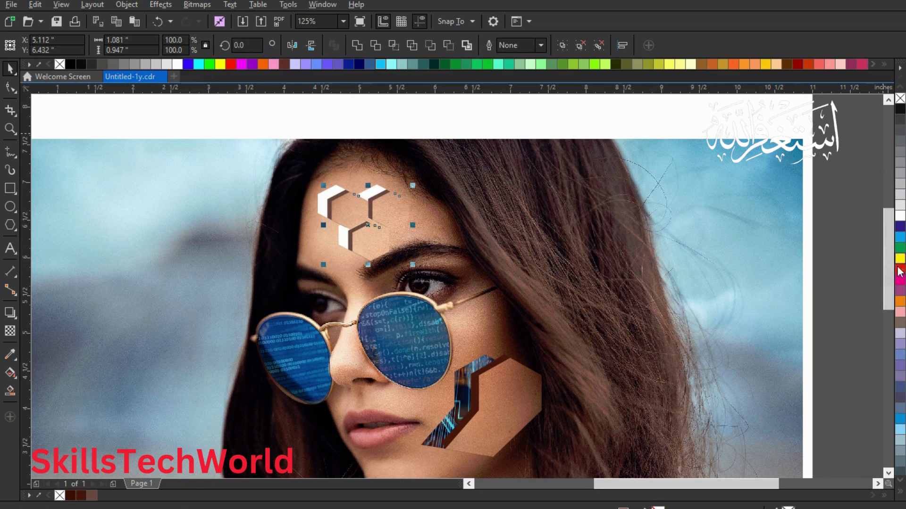
right_click(784, 65)
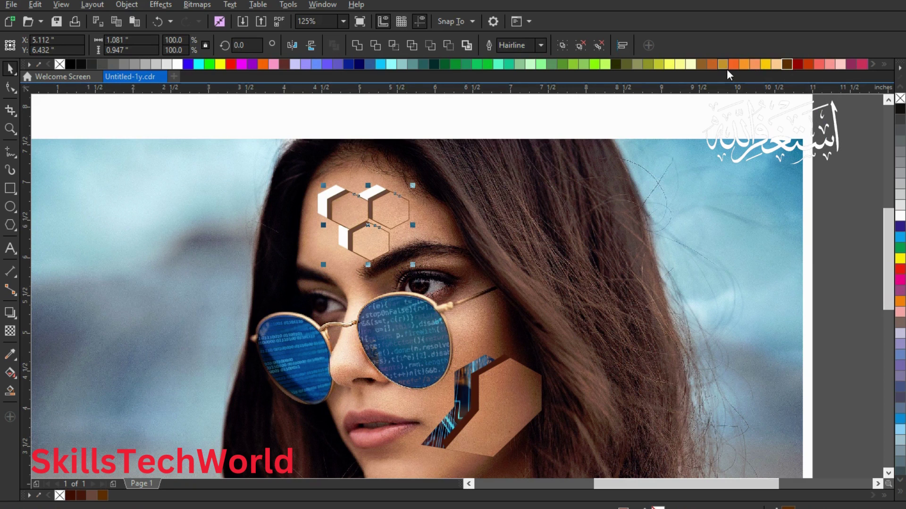
right_click(703, 64)
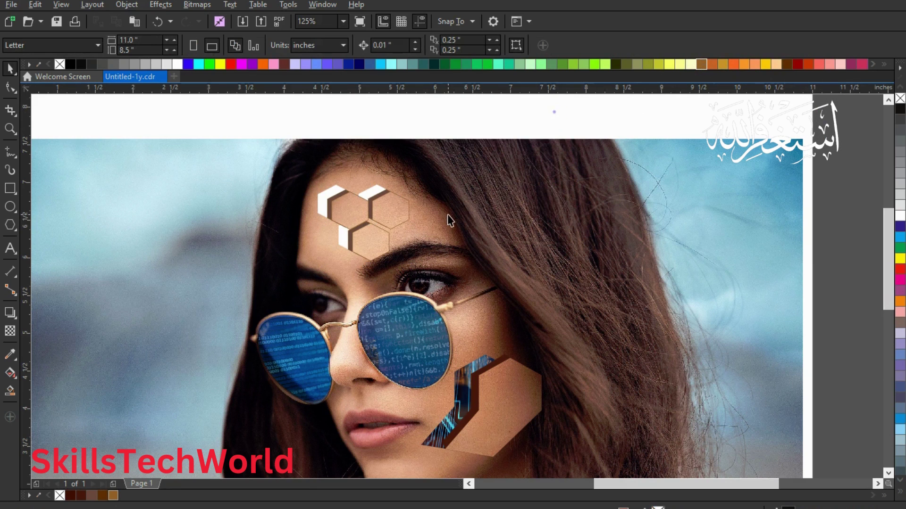
- Place the technology image behind the forehead cut-outs at X 5.482", Y 6.469"
scroll(448, 221, down, 3)
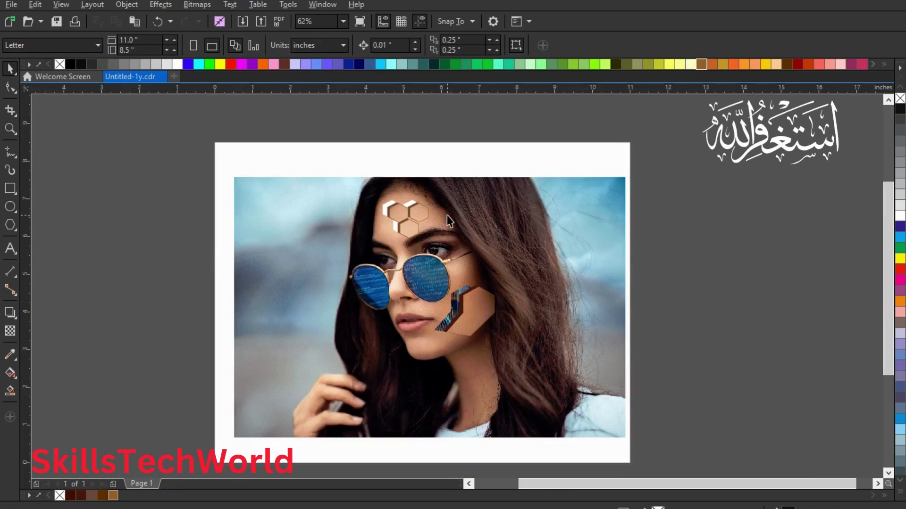
click(448, 221)
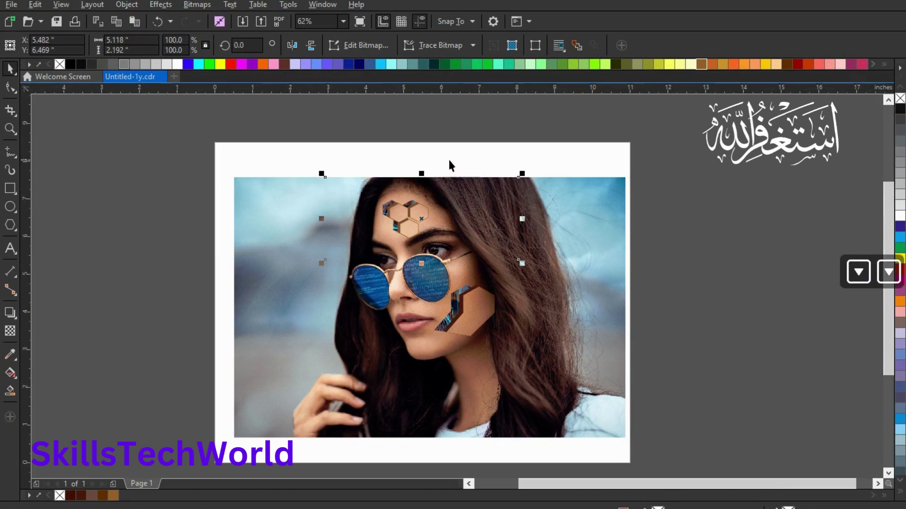
click(432, 156)
scroll(413, 208, up, 6)
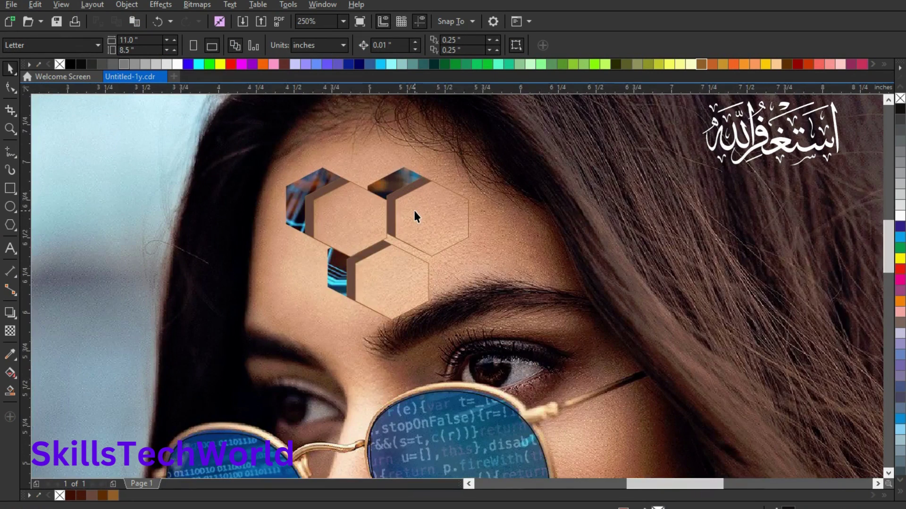
scroll(413, 209, down, 3)
- Nudge the portrait-filled hexagon group on the forehead to X 5.16", Y 6.408" to widen the brown edges
click(413, 209)
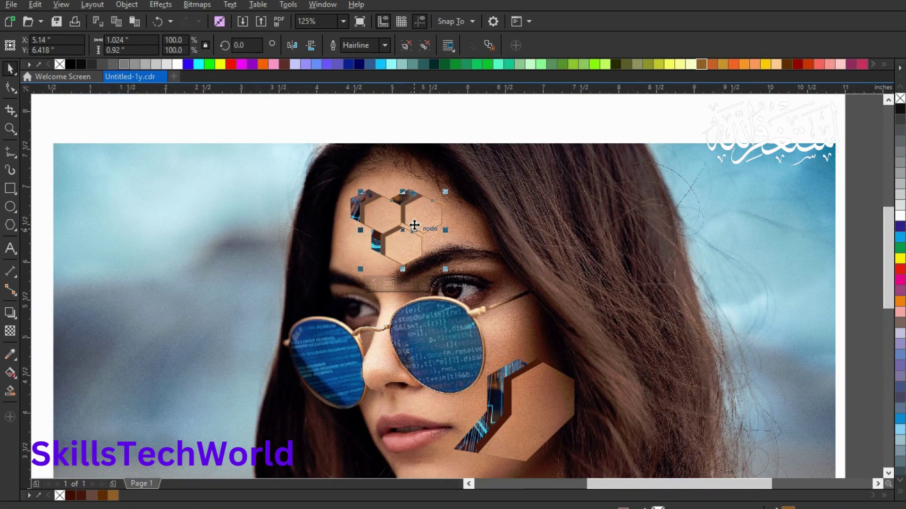
drag(414, 225, 414, 225)
key(Left)
key(Left)
key(Left)
key(Left)
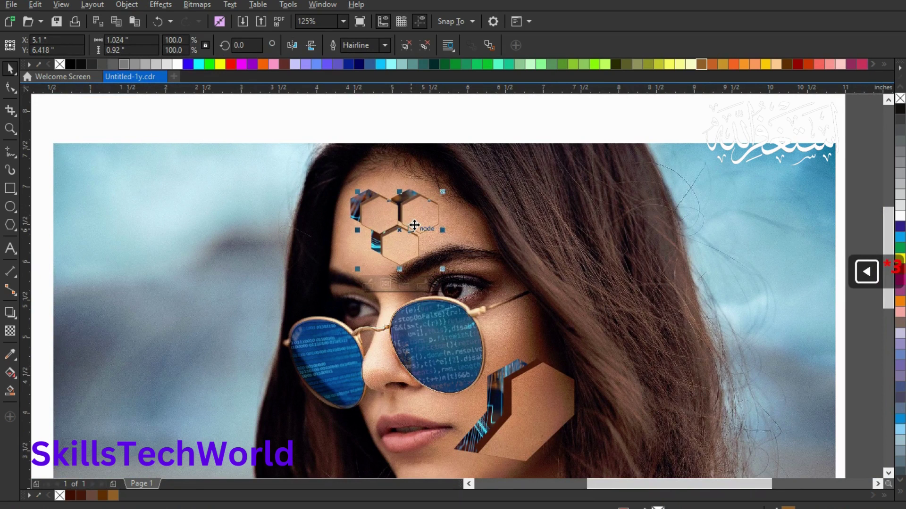
key(Right)
key(Right)
key(Right)
key(Right)
key(Right)
key(Right)
key(Right)
key(Right)
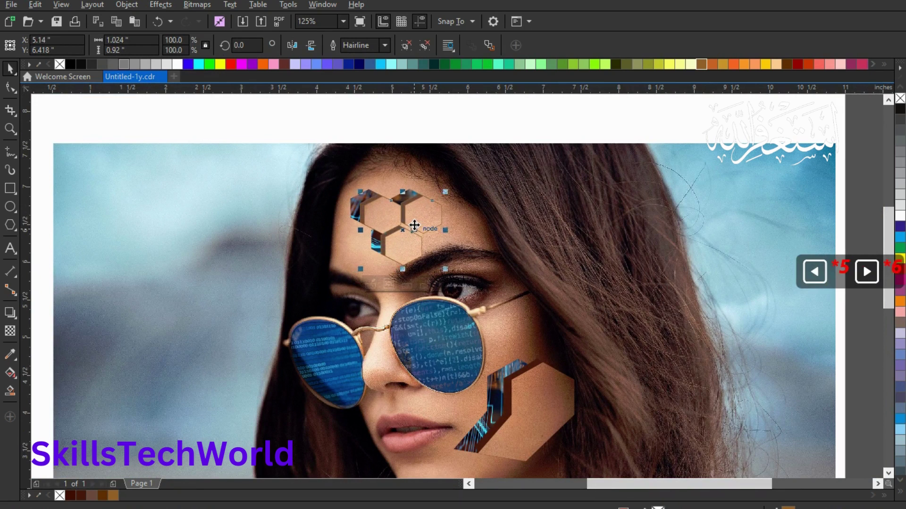
key(Down)
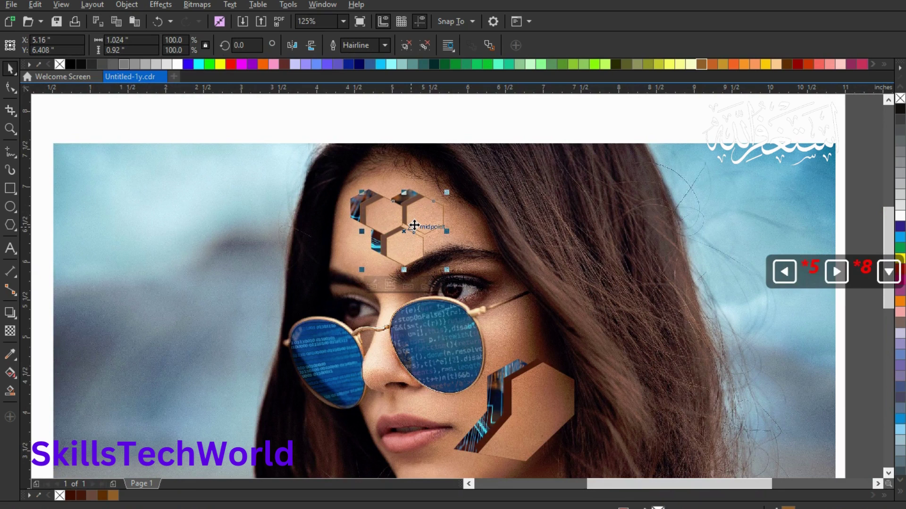
- Group both forehead hexagon sets and nudge the group to X 5.142", Y 6.477" over the cut-outs
drag(318, 115, 471, 282)
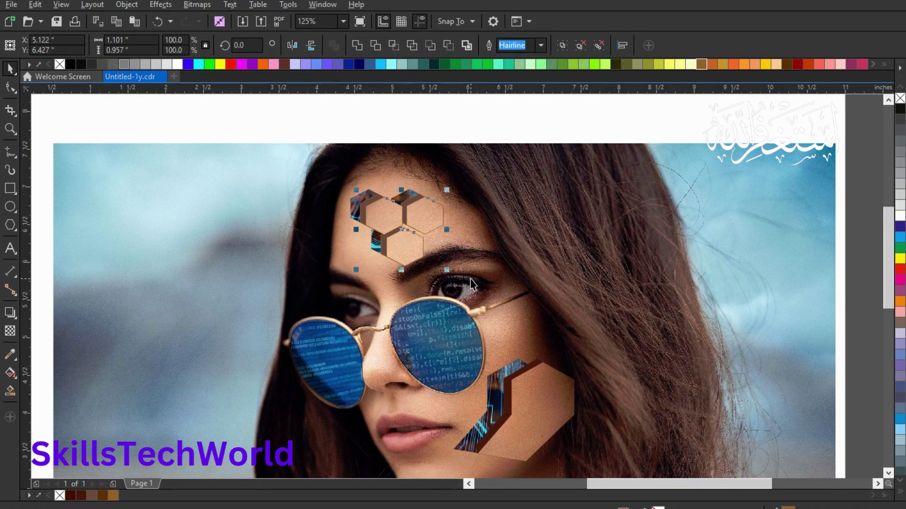
key(ctrl+g)
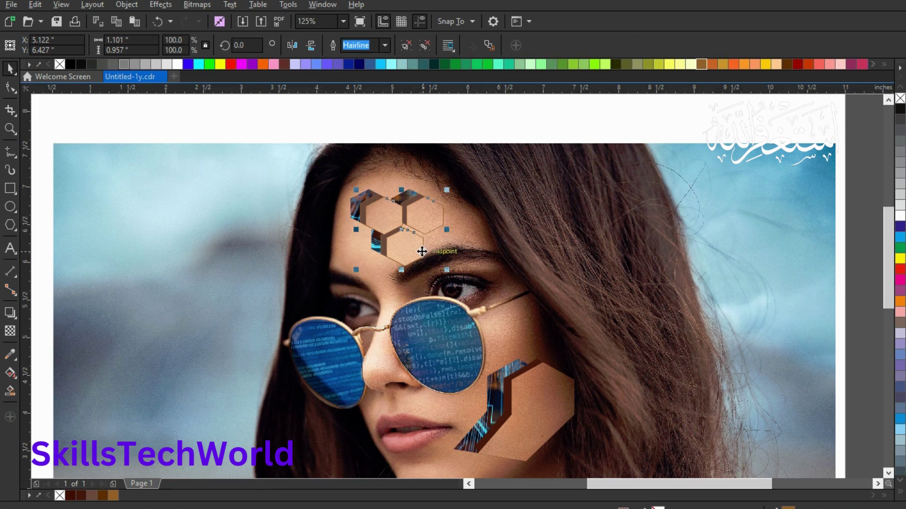
key(Up)
key(Up)
key(Left)
key(Left)
key(Left)
key(Left)
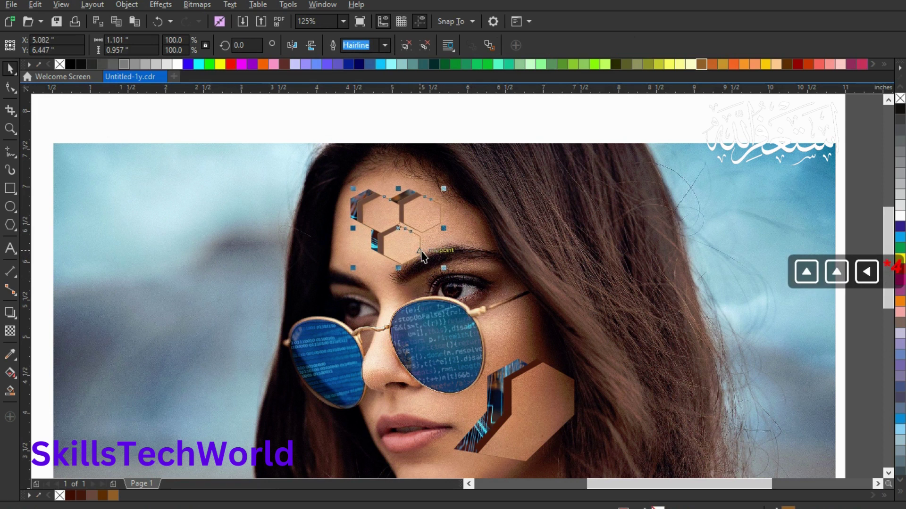
key(Up)
key(Right)
key(Right)
key(Right)
key(Right)
key(Right)
key(Right)
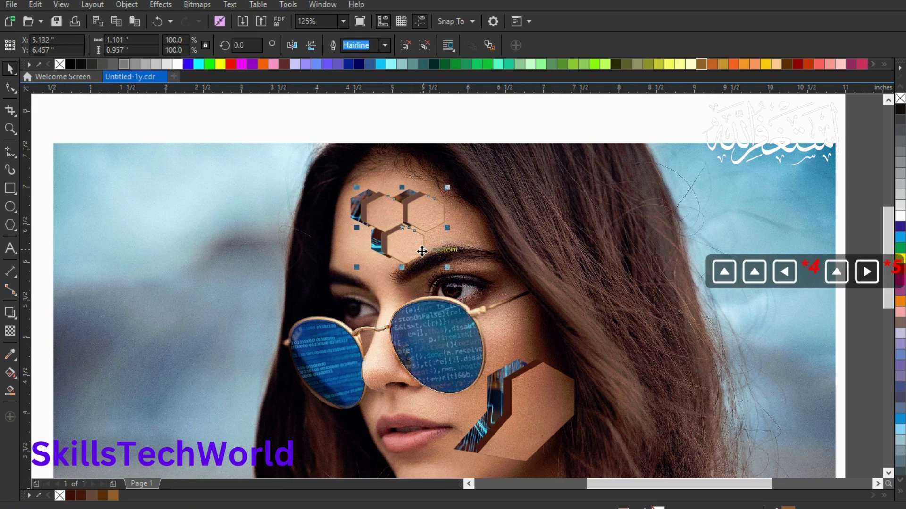
key(Down)
key(Down)
key(Down)
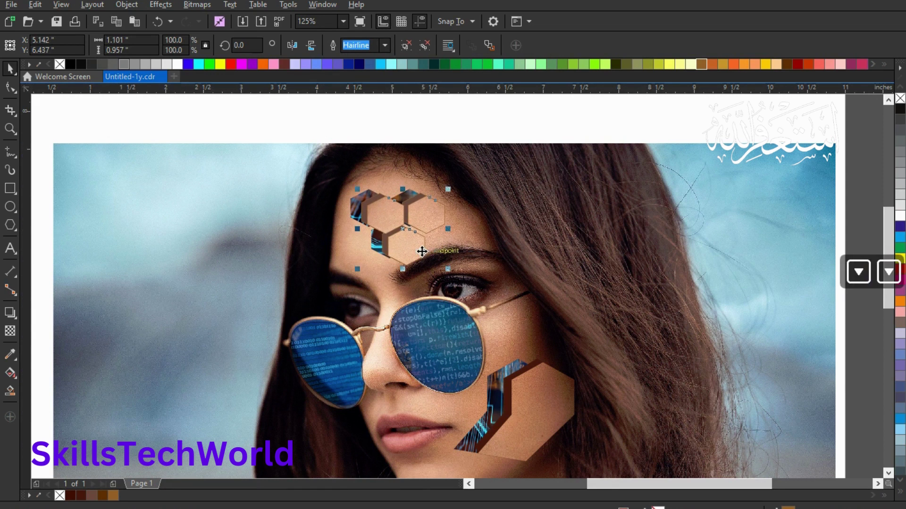
key(Up)
key(Up)
key(Up)
key(Up)
key(Up)
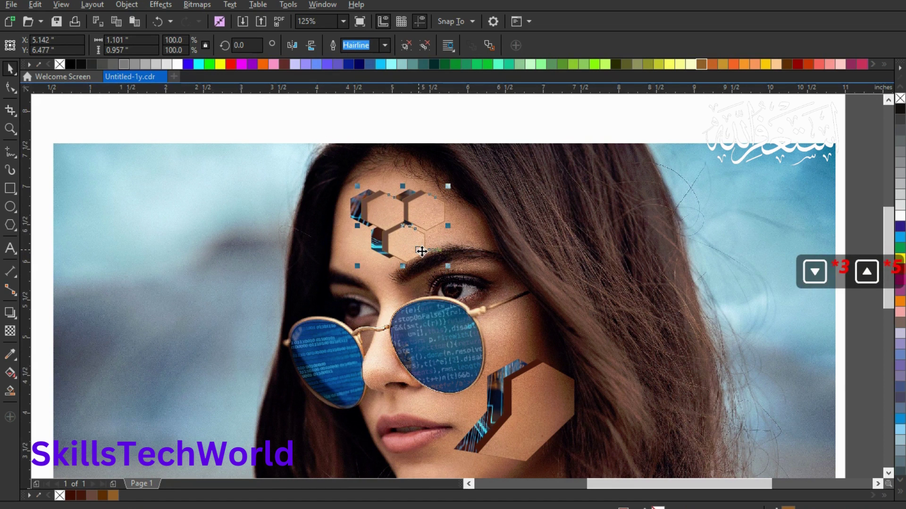
click(372, 128)
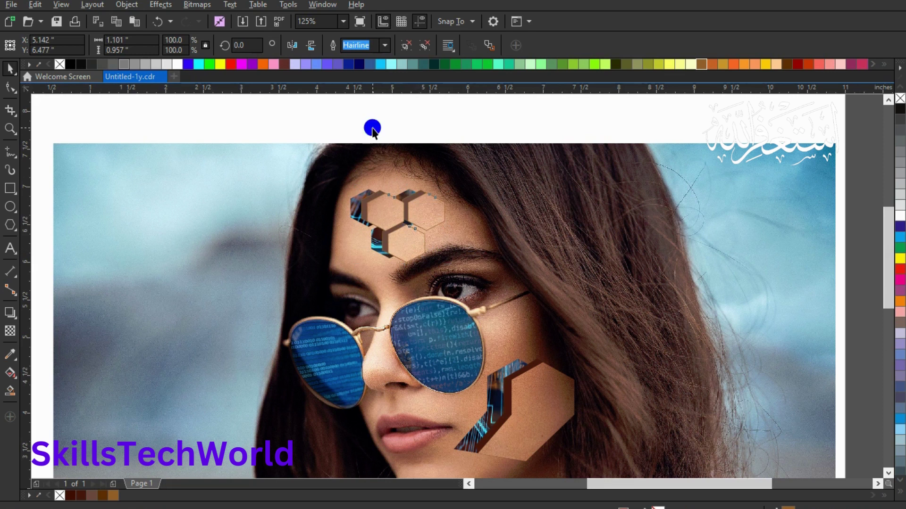
scroll(372, 128, down, 2)
click(719, 188)
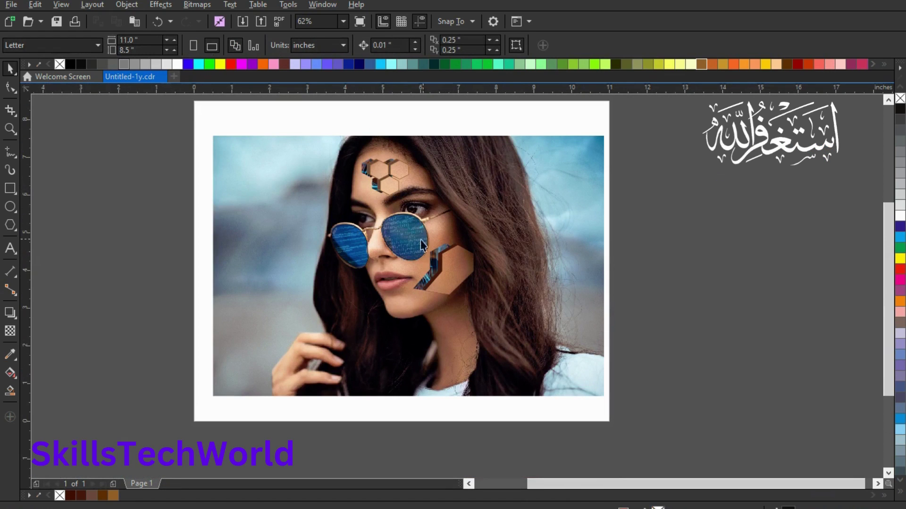
scroll(382, 199, up, 2)
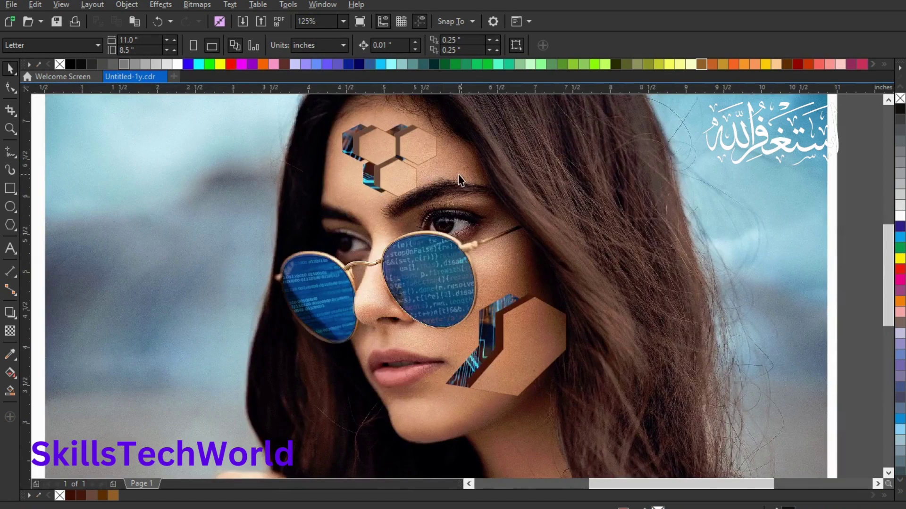
- Draw a vertical Pen line about 0.358" long between the nose and the upper lip
scroll(460, 181, down, 2)
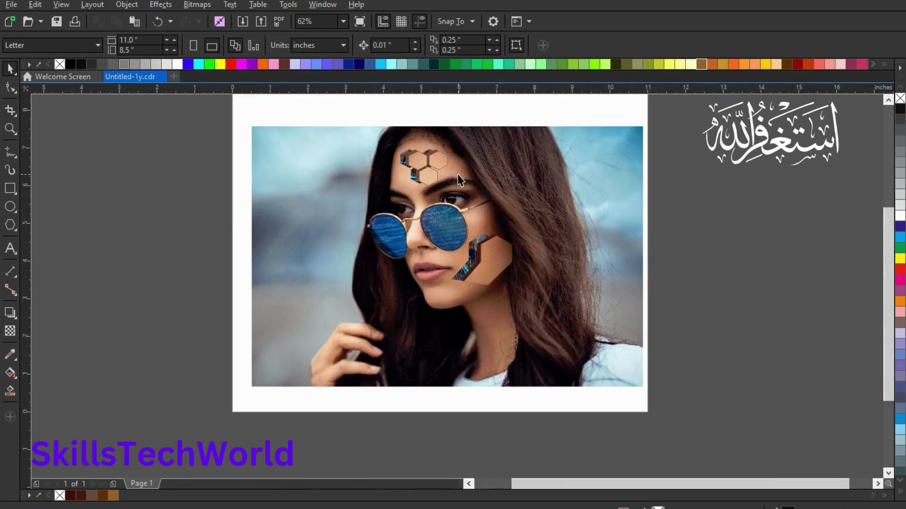
click(10, 226)
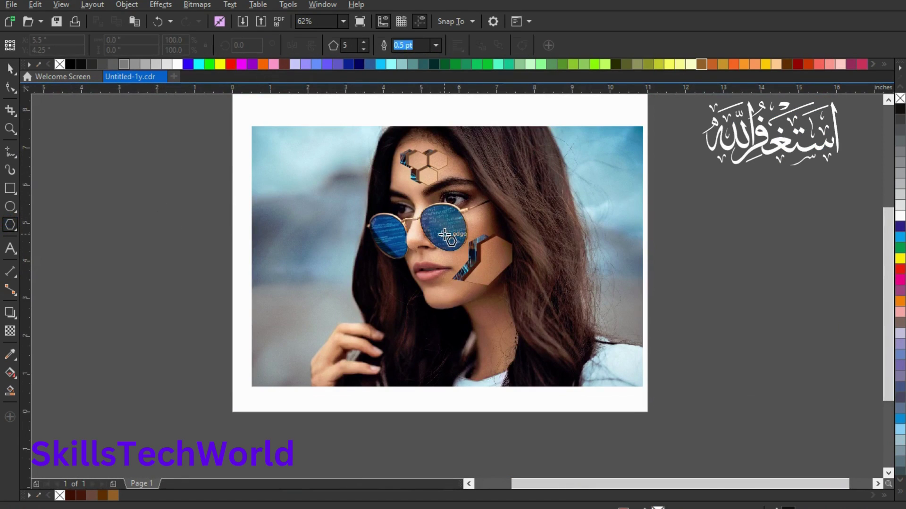
scroll(445, 235, up, 2)
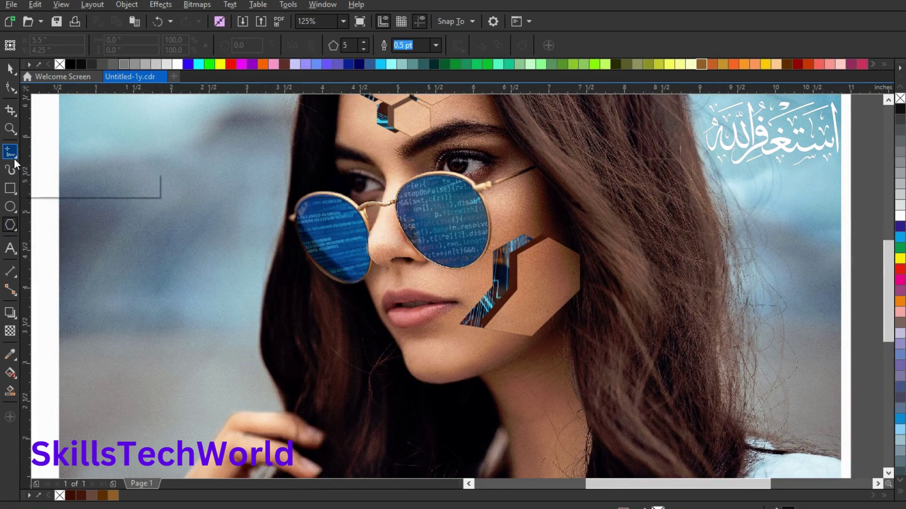
click(12, 88)
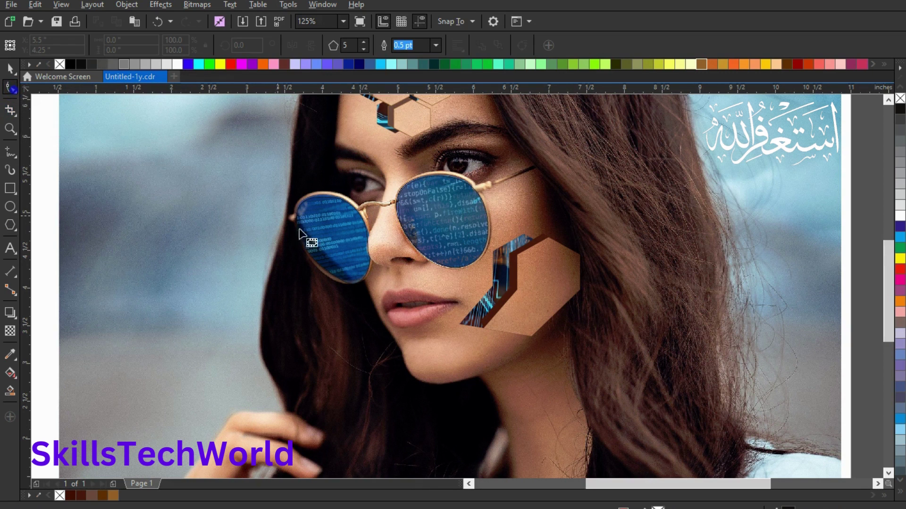
click(16, 159)
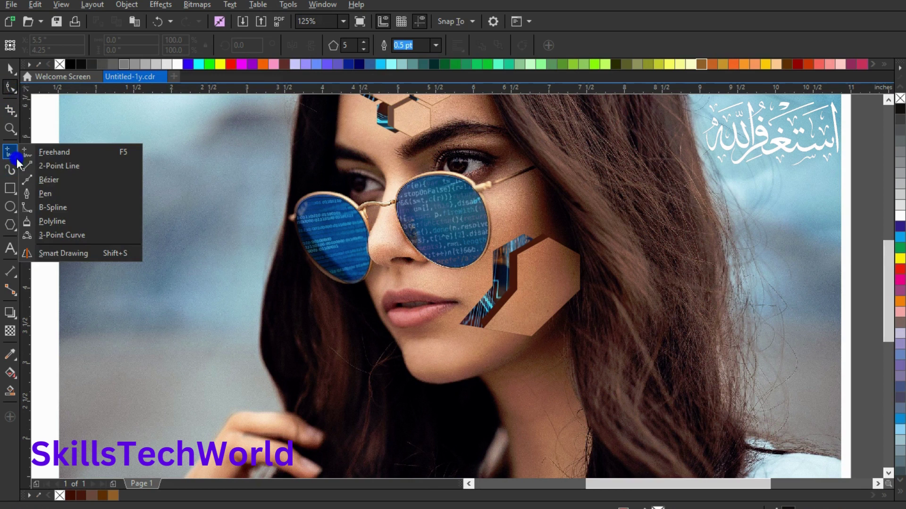
click(45, 193)
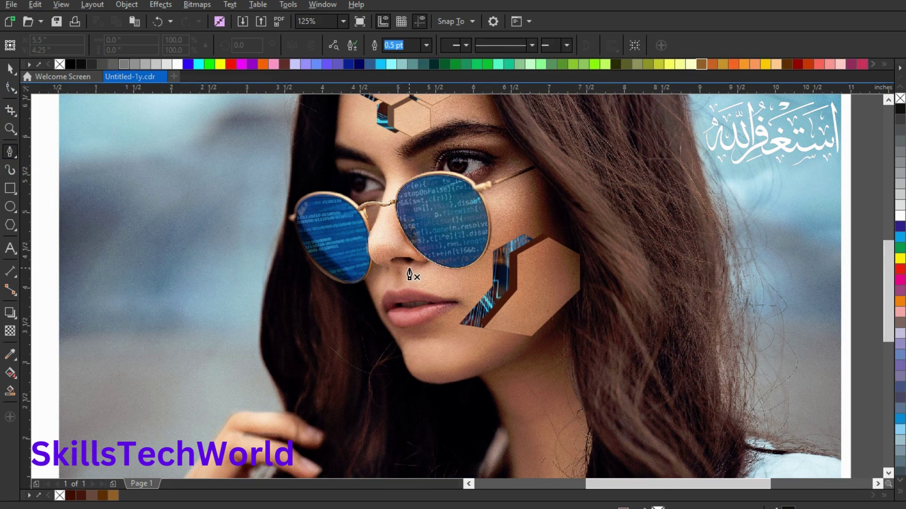
click(420, 265)
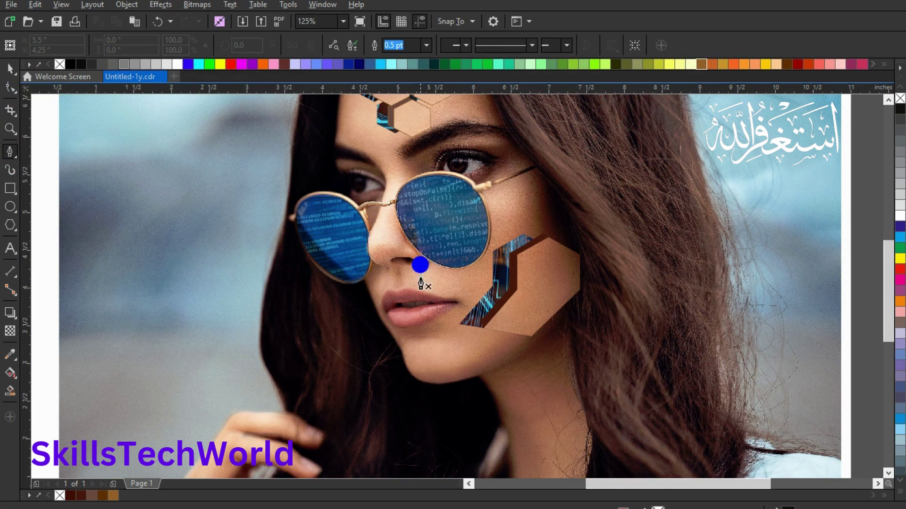
double_click(420, 298)
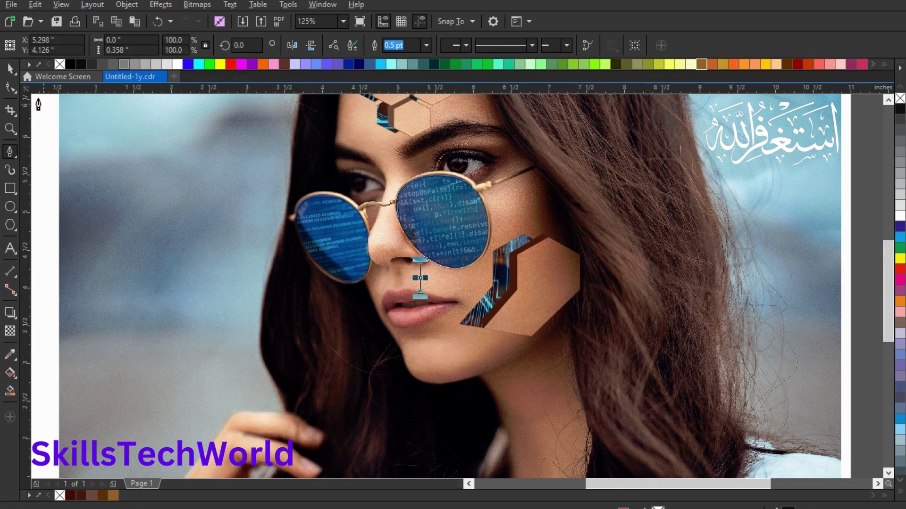
click(9, 68)
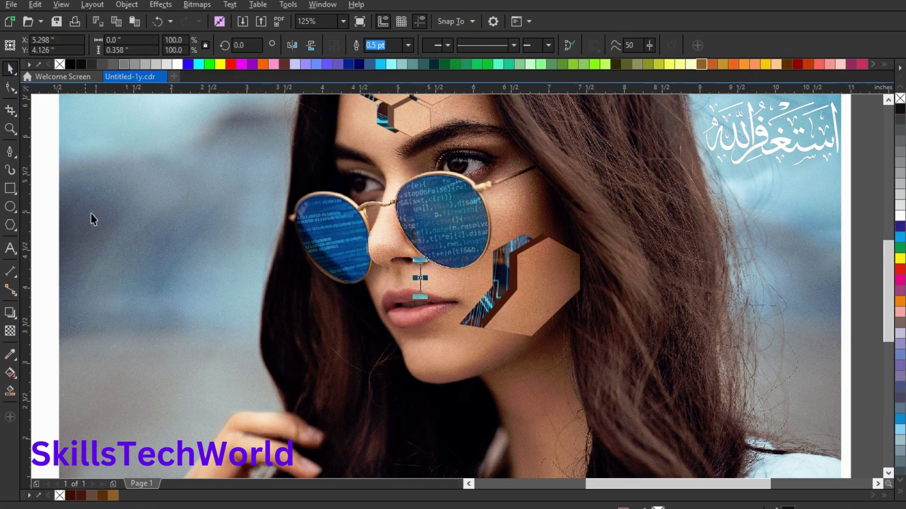
- Draw an angled Pen line about 2.042" by 2.008" from below the lower lip across the chin, along the jaw and down the neck
click(10, 154)
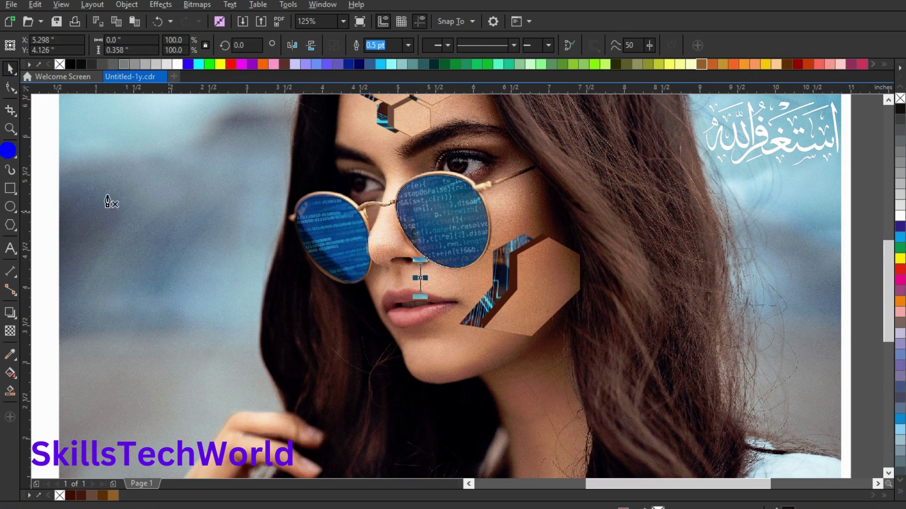
click(425, 325)
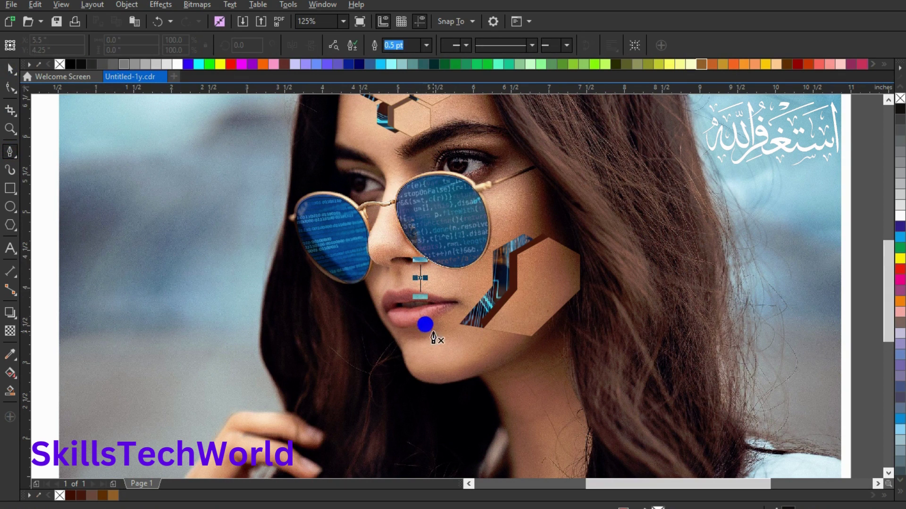
click(486, 373)
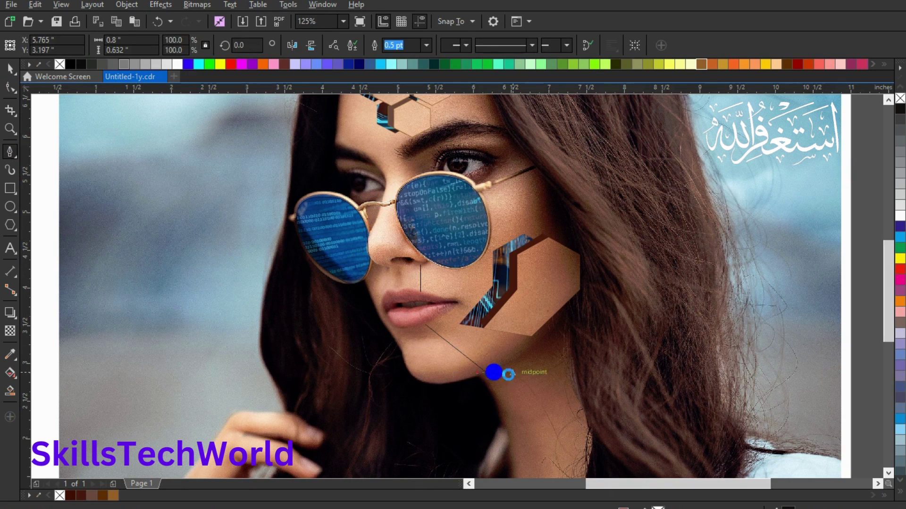
double_click(535, 372)
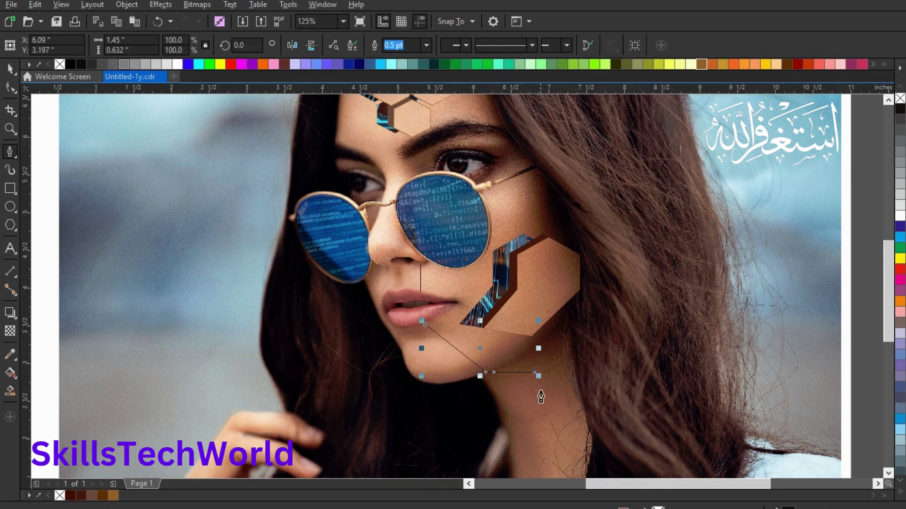
click(580, 477)
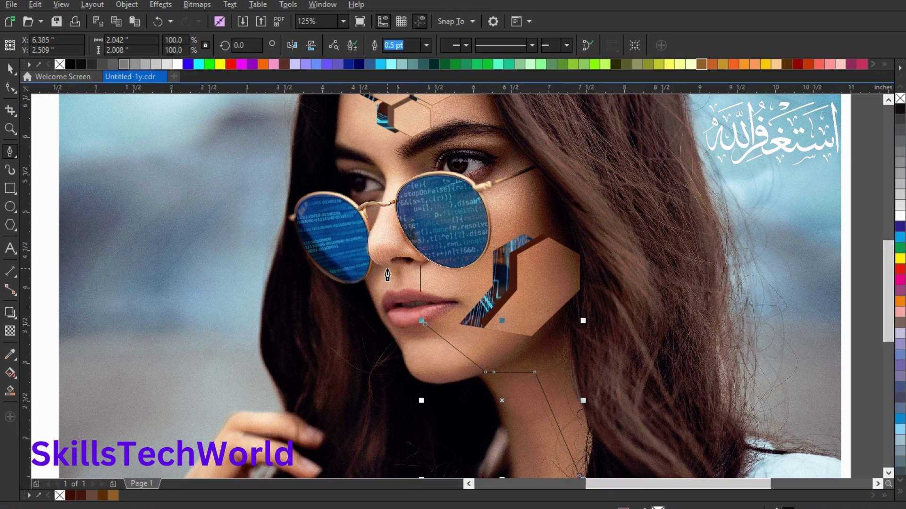
click(10, 69)
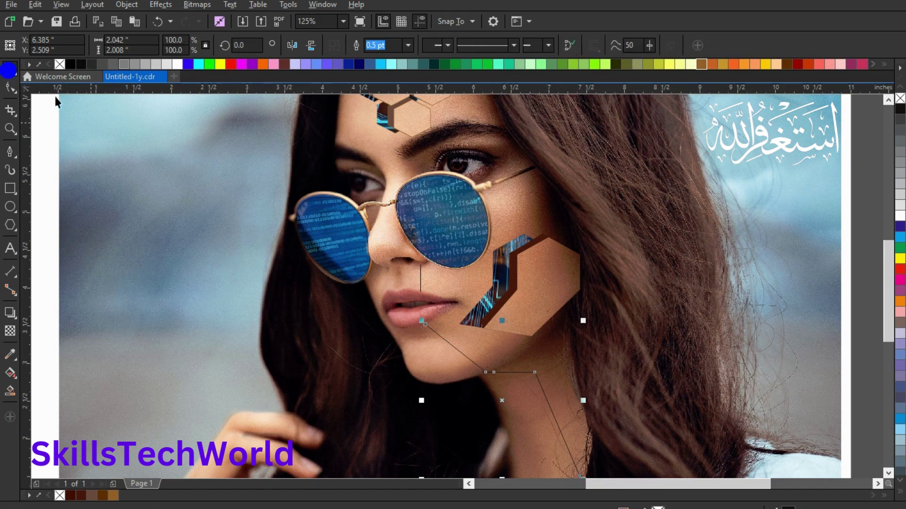
- Draw a second near-vertical Pen line about 0.283" high above the lip, near the outer edge of the face
click(9, 152)
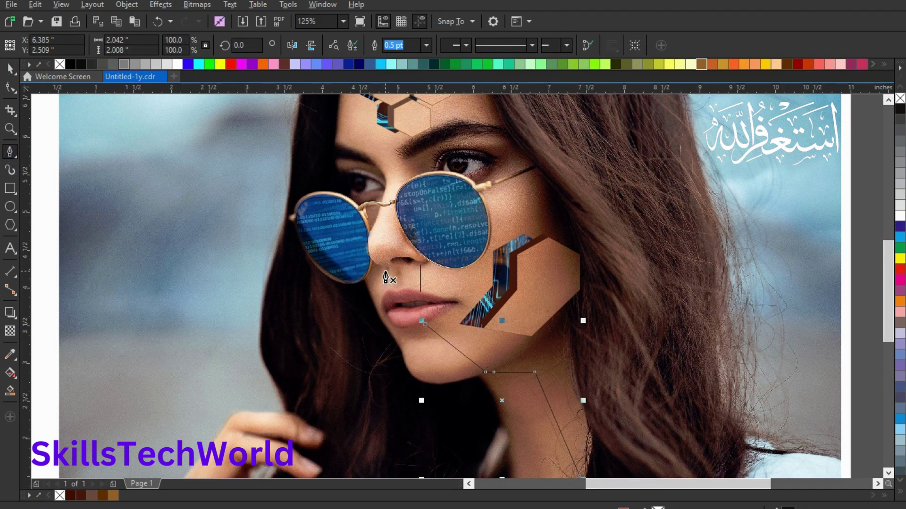
drag(385, 269, 389, 299)
double_click(389, 298)
click(10, 150)
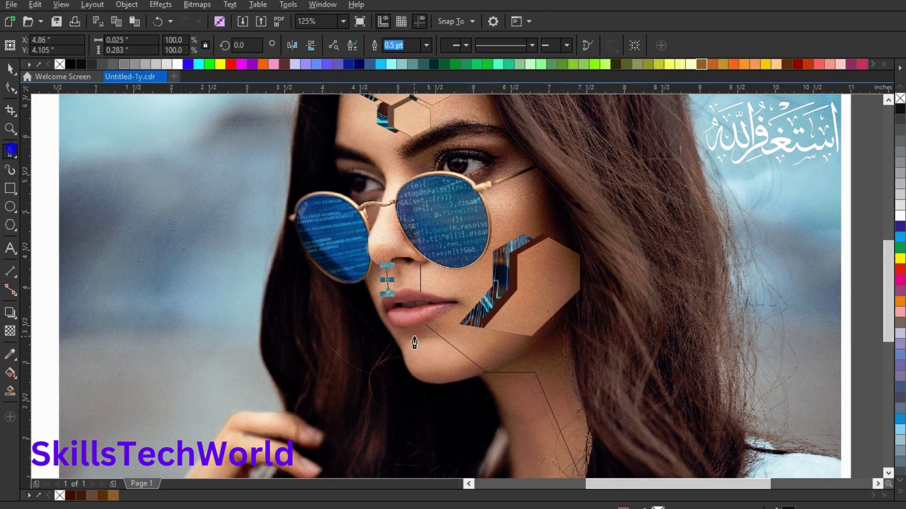
drag(397, 329, 409, 352)
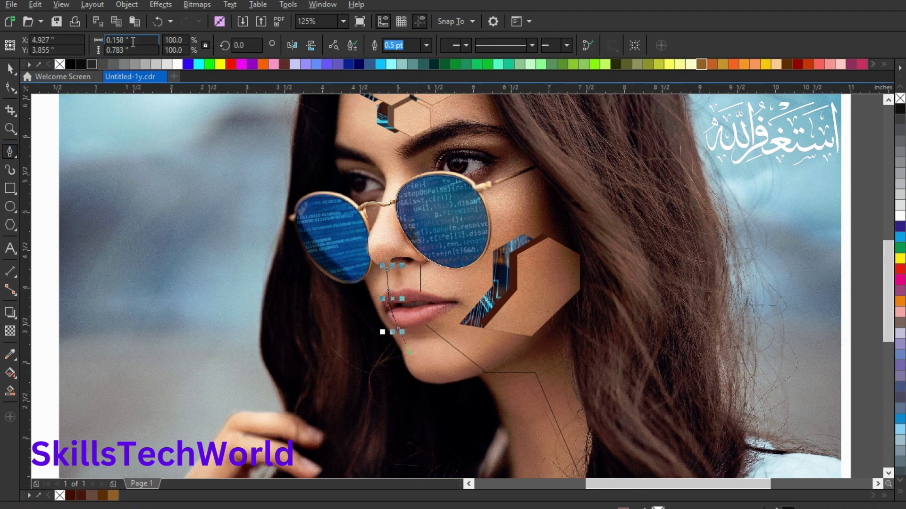
click(157, 21)
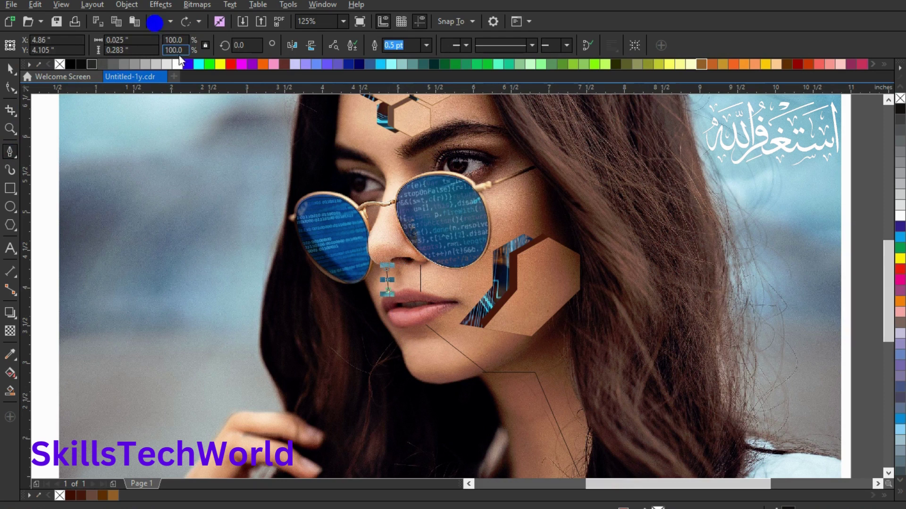
- Draw a diagonal Pen line about 0.483" by 0.708" from the outer lower lip to the bottom of the chin
click(10, 68)
click(9, 151)
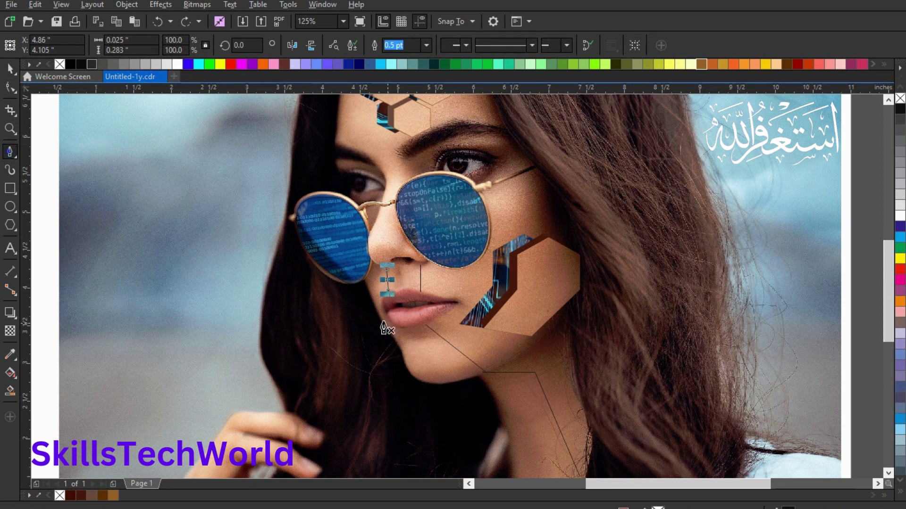
click(396, 327)
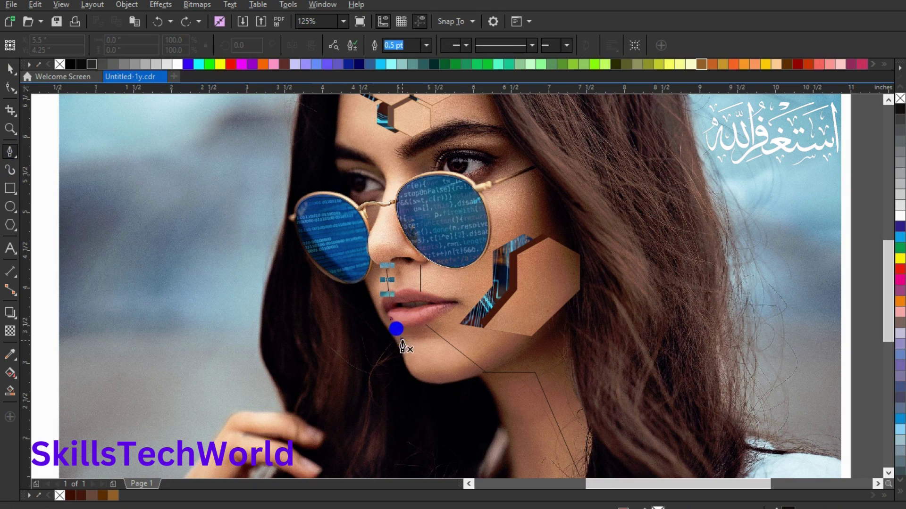
double_click(433, 383)
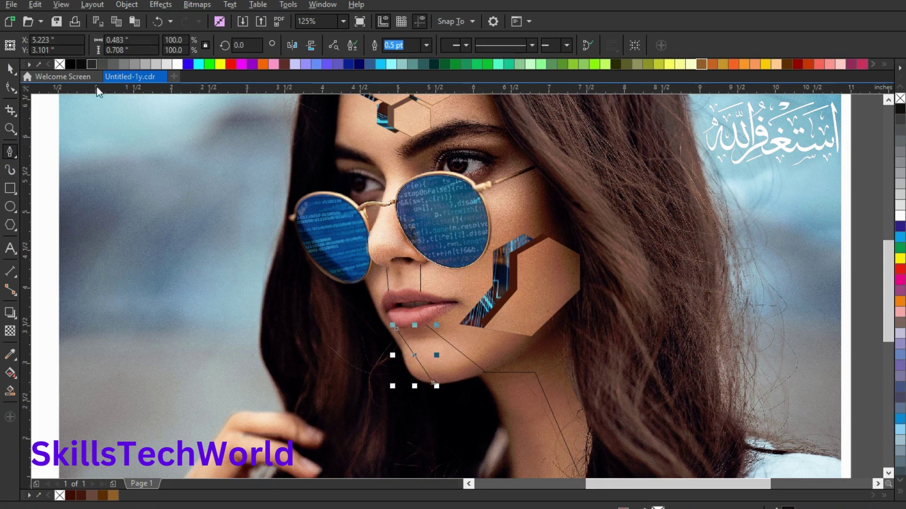
click(10, 68)
- Draw a diagonal Pen line about 0.492" by 0.308" from the dark area beneath the jaw onto the neck
click(15, 154)
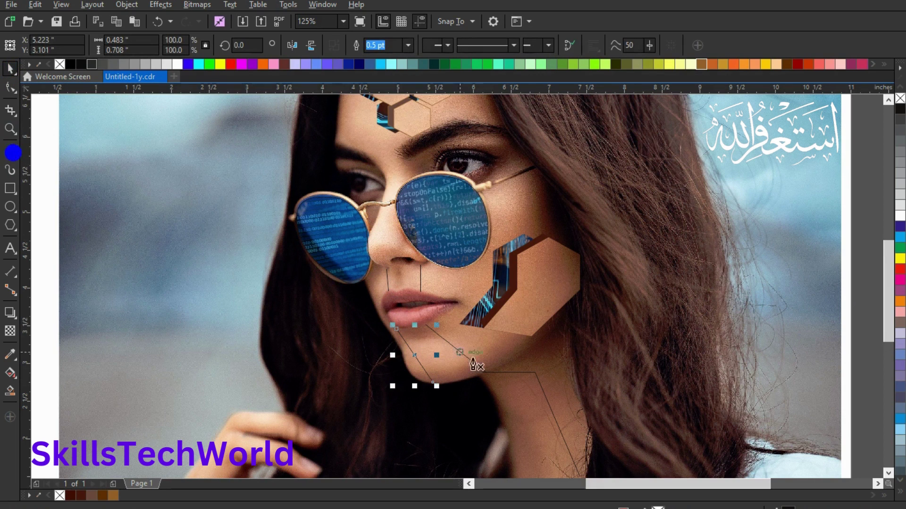
click(490, 392)
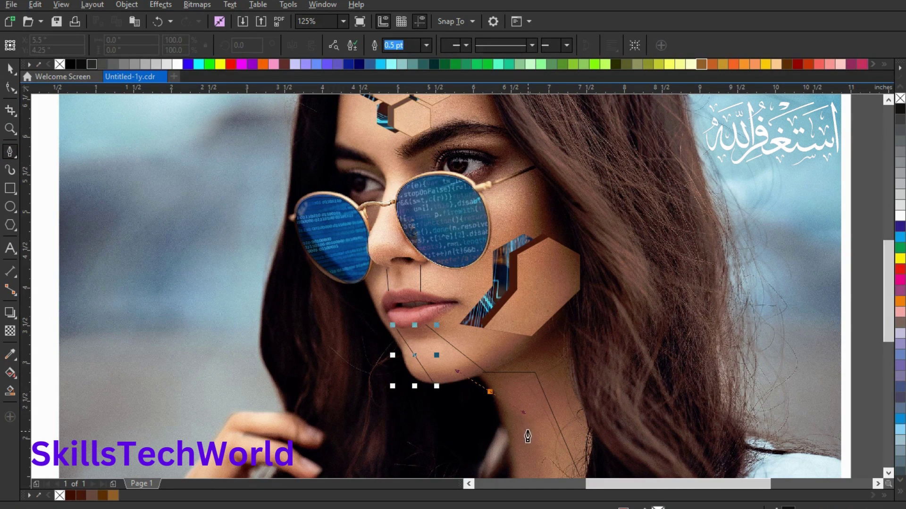
click(526, 416)
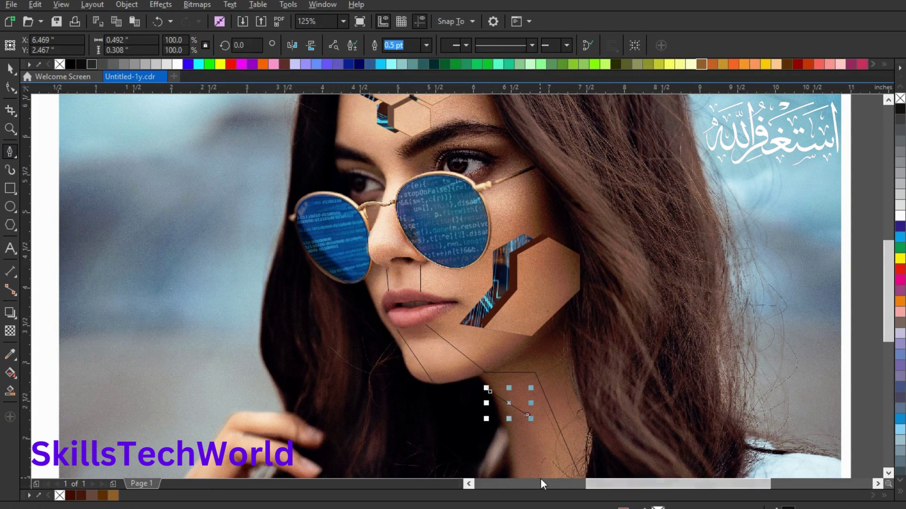
scroll(538, 451, down, 2)
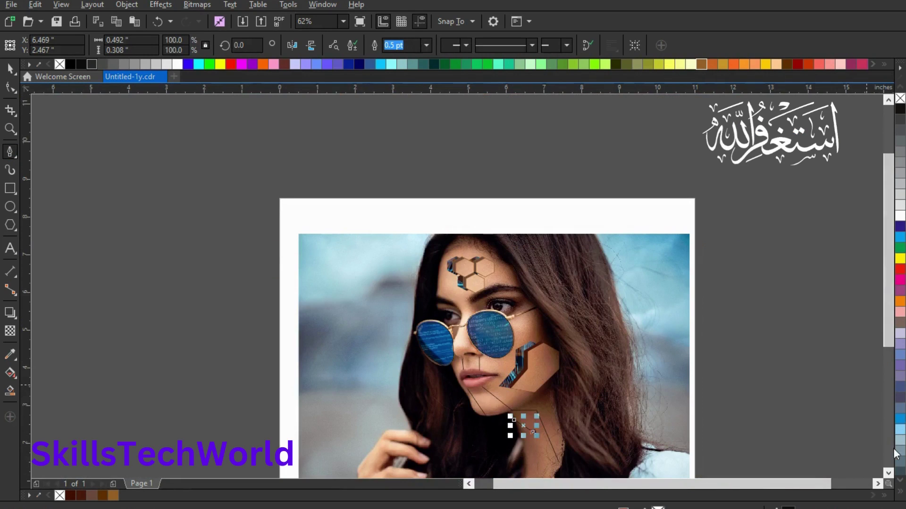
scroll(888, 473, down, 2)
scroll(578, 360, up, 2)
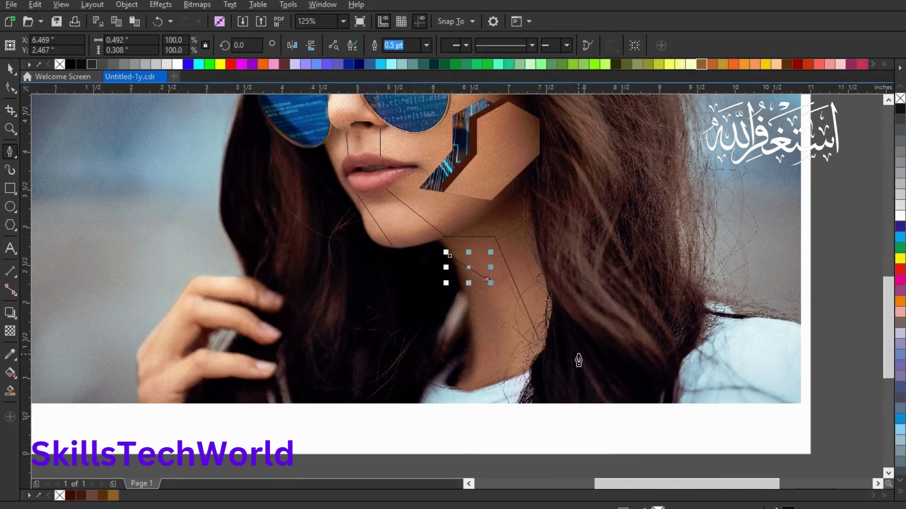
drag(489, 282, 507, 386)
click(508, 386)
click(158, 22)
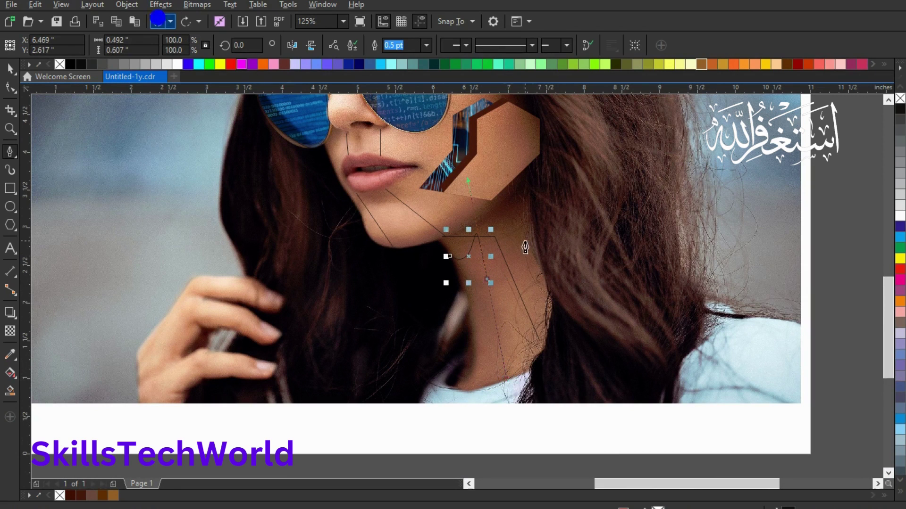
click(157, 24)
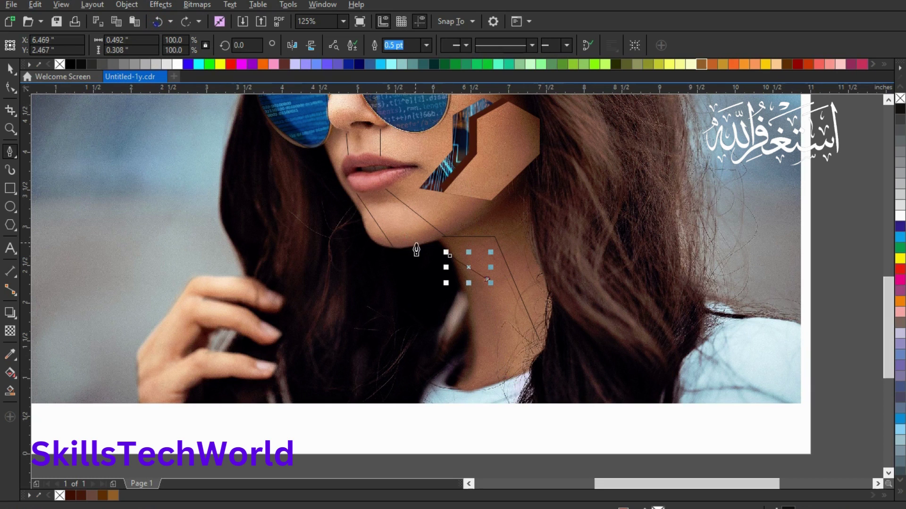
- Extend the short neck line with a straight segment down to the collar, about 0.85" by 1.575" overall
click(488, 280)
click(516, 376)
click(10, 68)
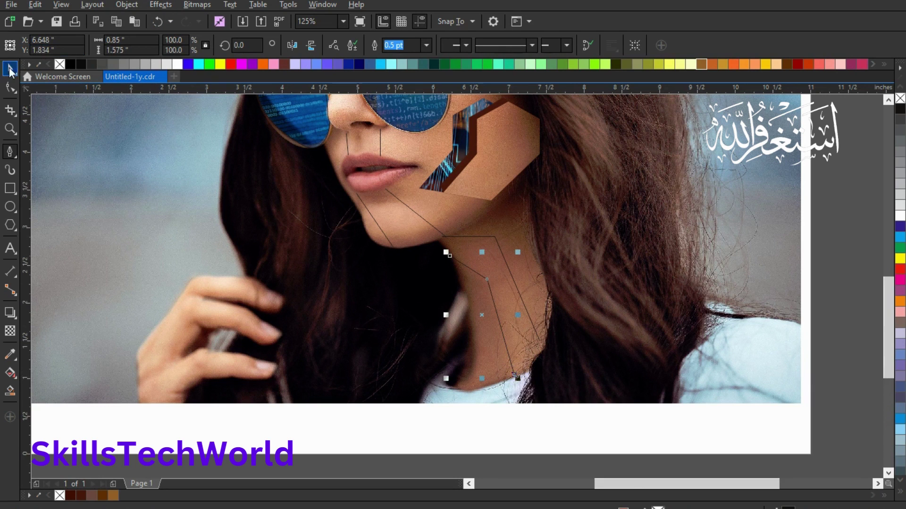
click(837, 179)
- Enlarge the long chin-to-neck line to 103.7%, about 2.118" by 2.083"
click(506, 261)
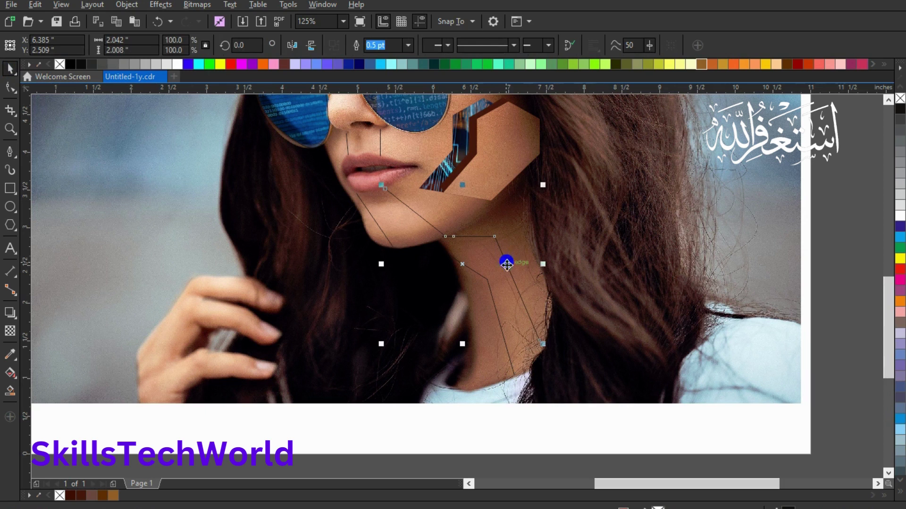
drag(542, 344, 549, 352)
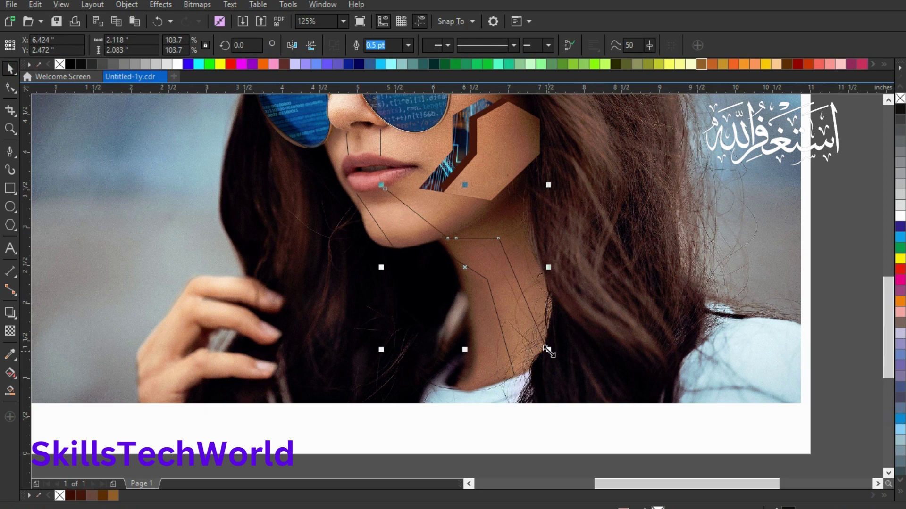
click(830, 261)
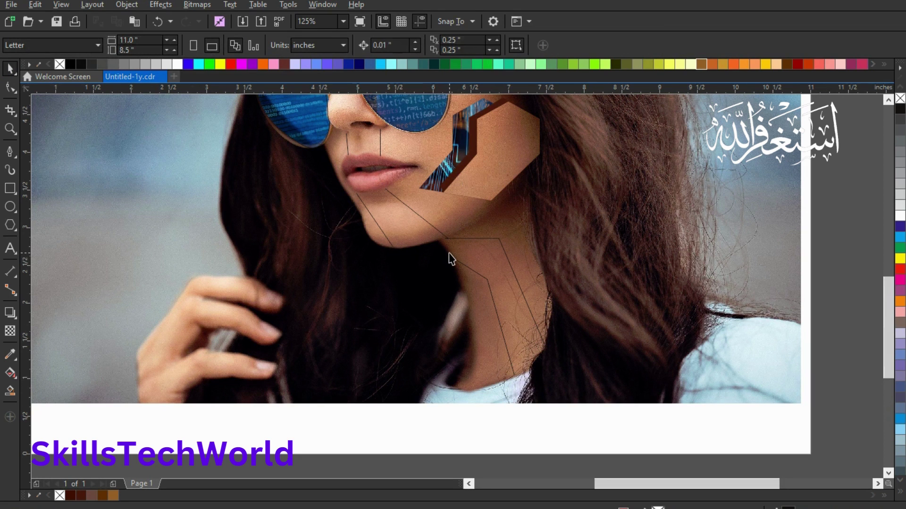
- Narrow the long chin-to-neck line from its chin side to a width of about 2.099"
scroll(451, 258, up, 3)
click(459, 226)
scroll(449, 224, up, 3)
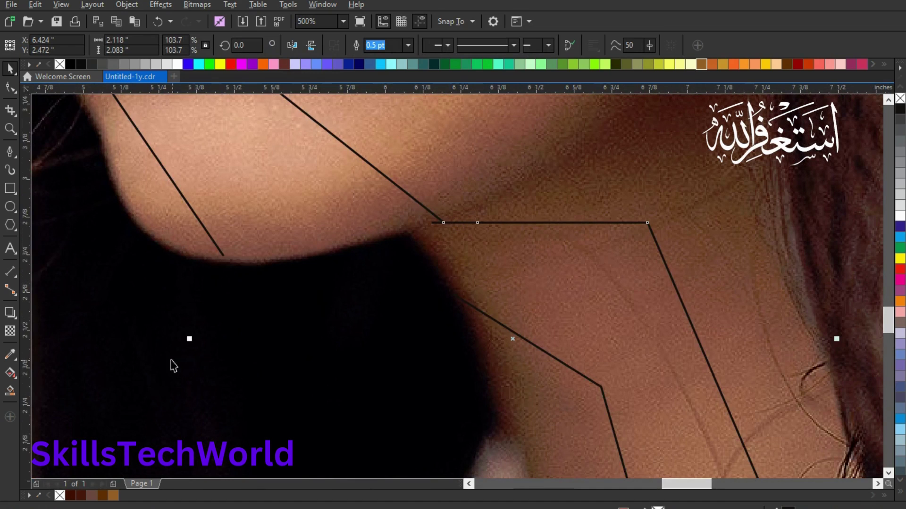
drag(189, 340, 195, 341)
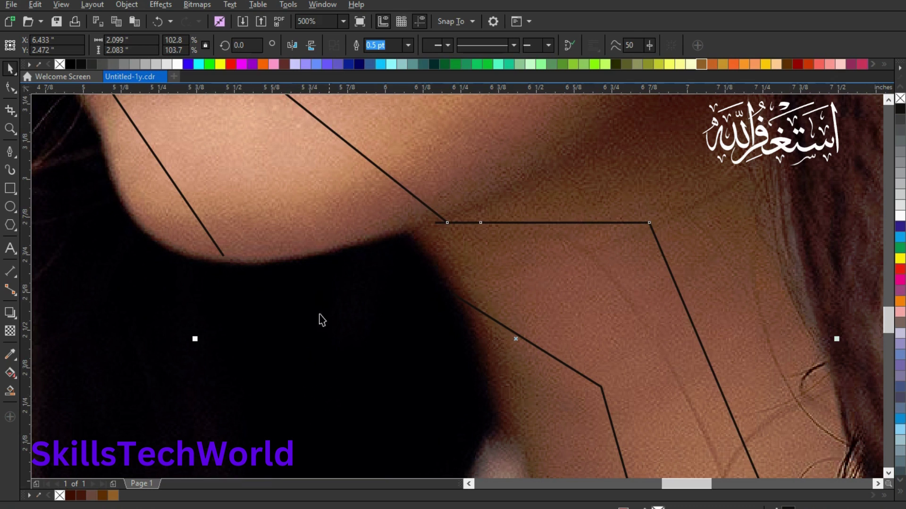
- Try to move the corner node of the long chin-to-neck line towards the chin, and undo the move
double_click(440, 222)
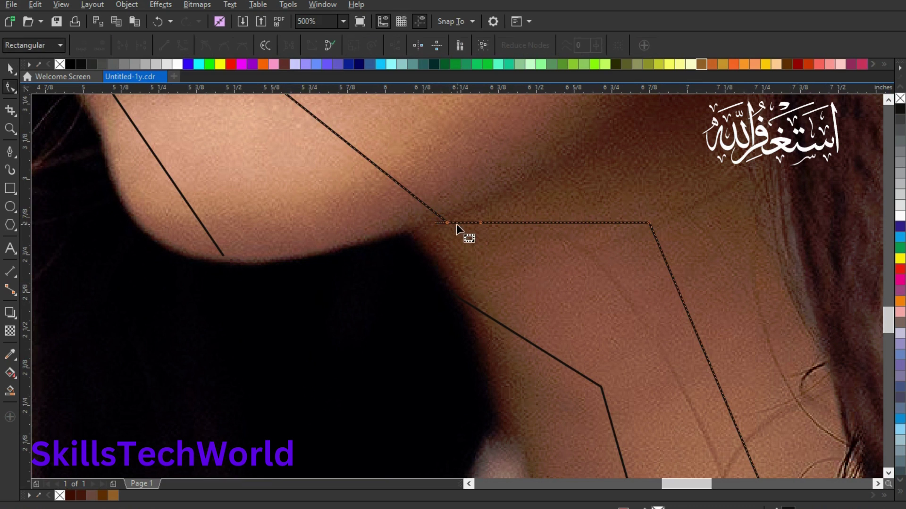
scroll(446, 225, up, 2)
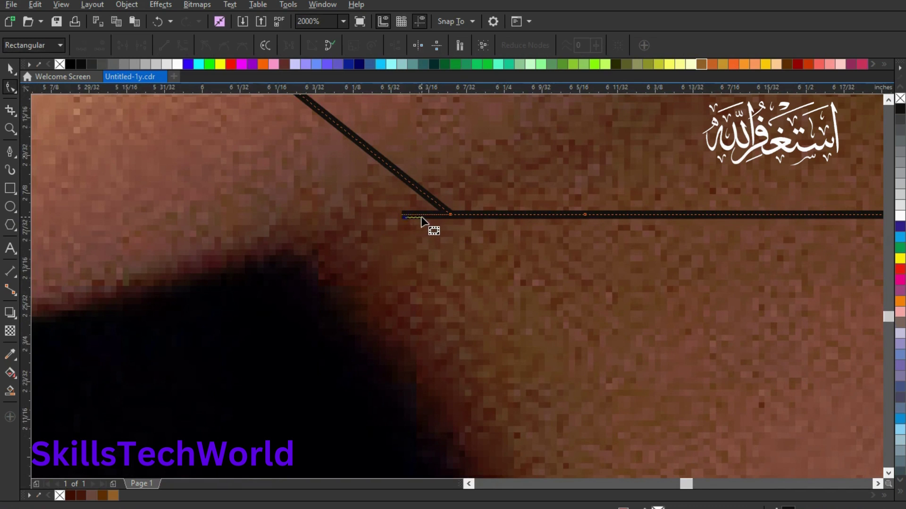
click(443, 215)
drag(439, 217, 405, 214)
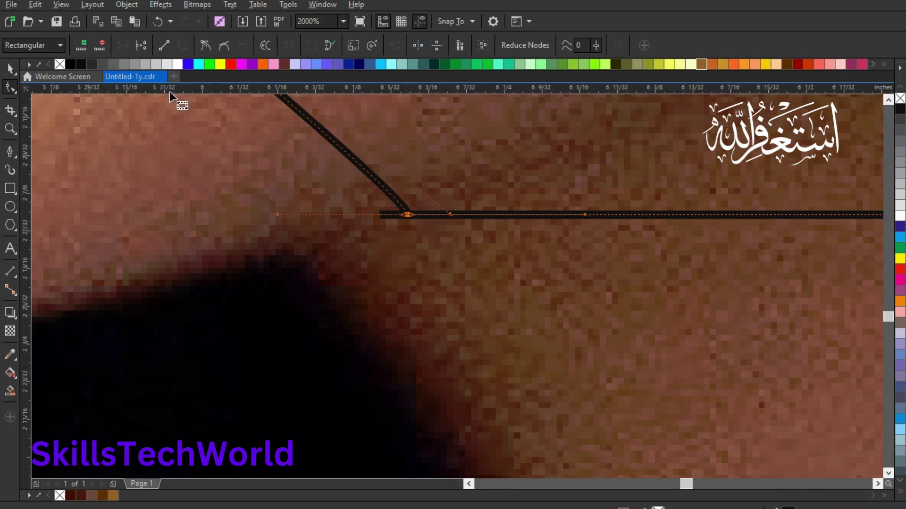
click(157, 21)
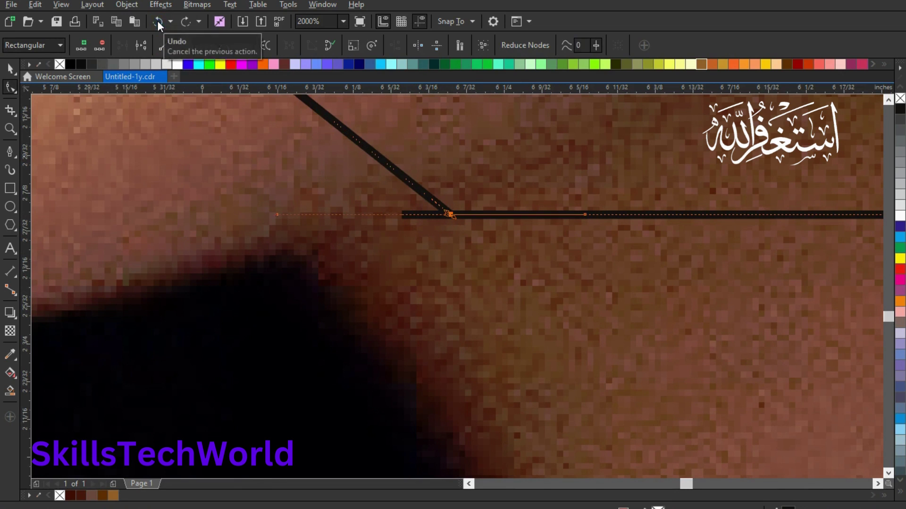
click(157, 21)
scroll(409, 301, down, 10)
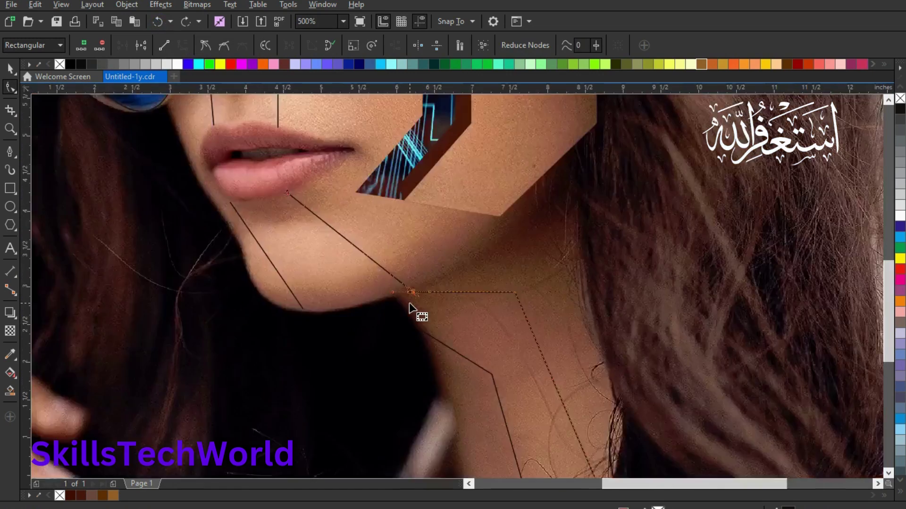
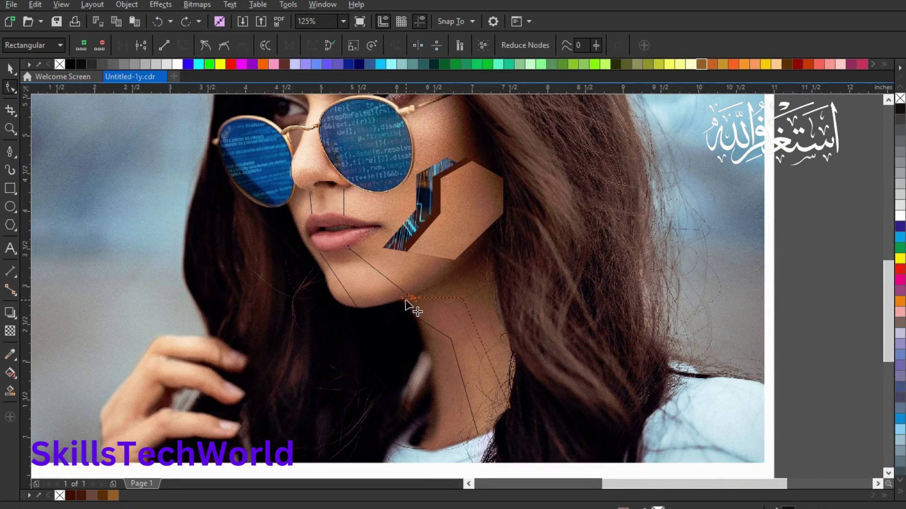
scroll(403, 297, up, 3)
scroll(401, 293, down, 4)
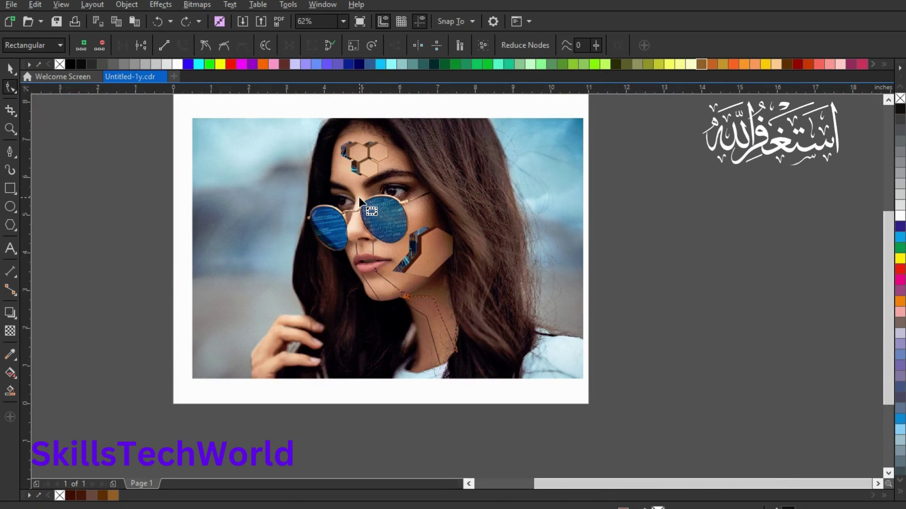
scroll(349, 163, up, 2)
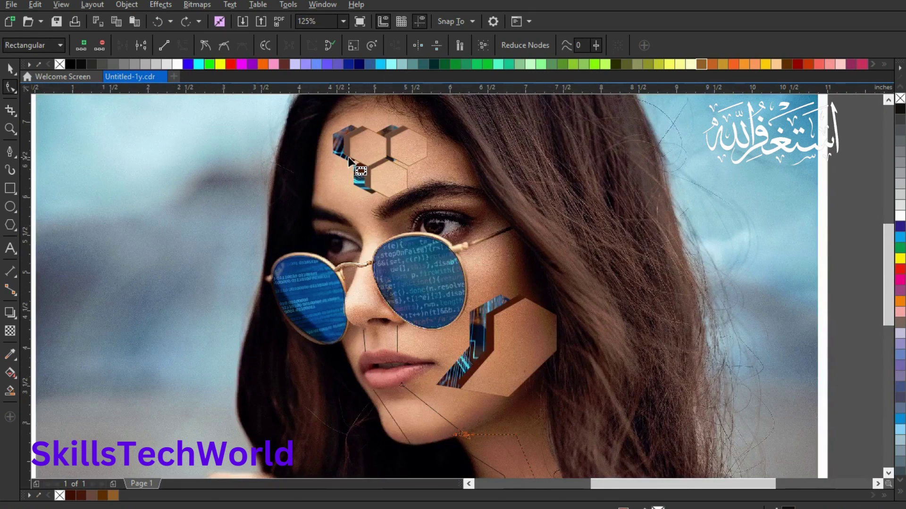
scroll(354, 165, down, 2)
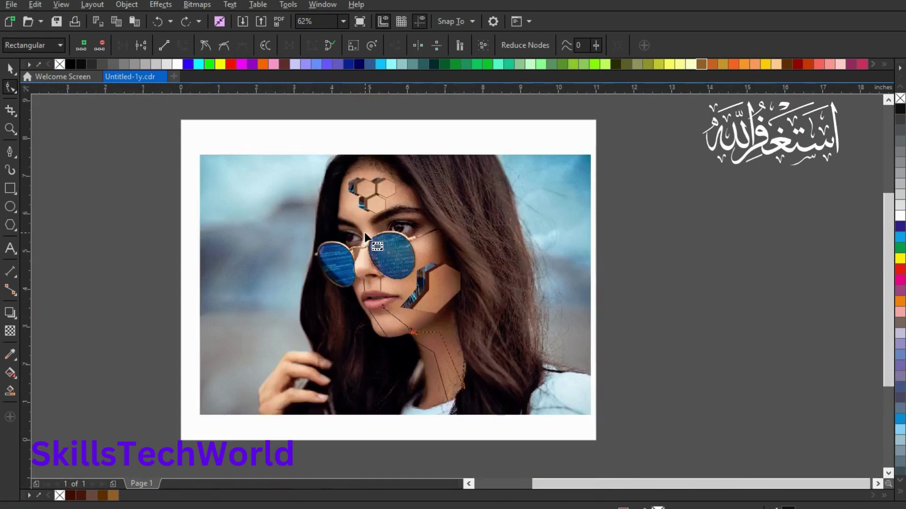
- Give the face and neck panel lines a 4.0 pt outline with round corners and caps, behind fill and scaling with the object
click(10, 69)
click(116, 201)
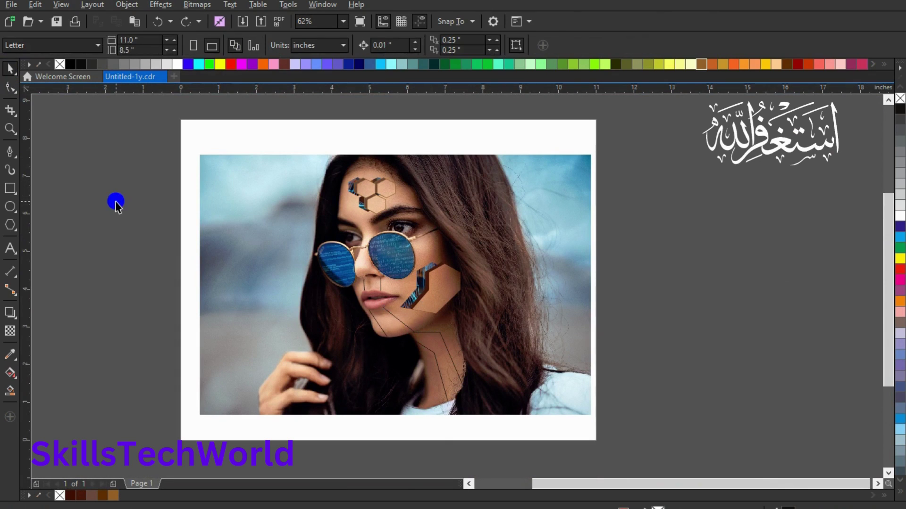
drag(160, 276, 474, 426)
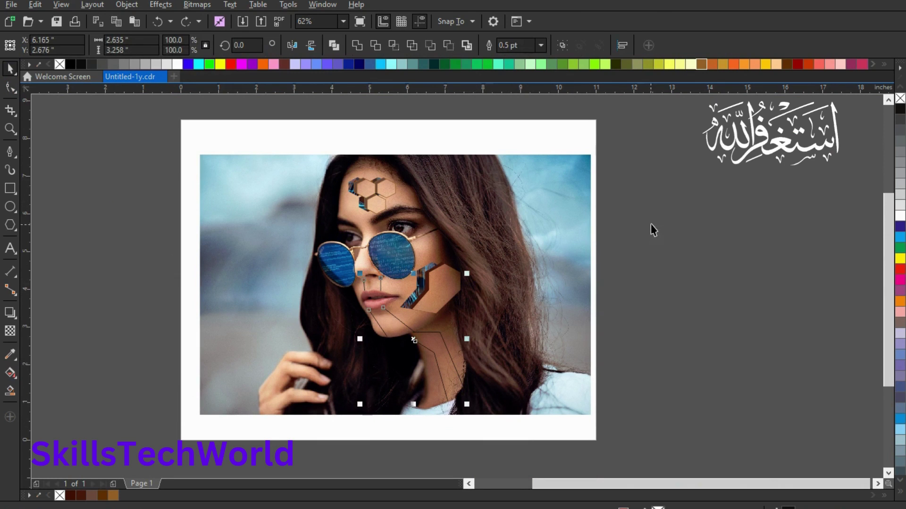
key(F12)
click(368, 173)
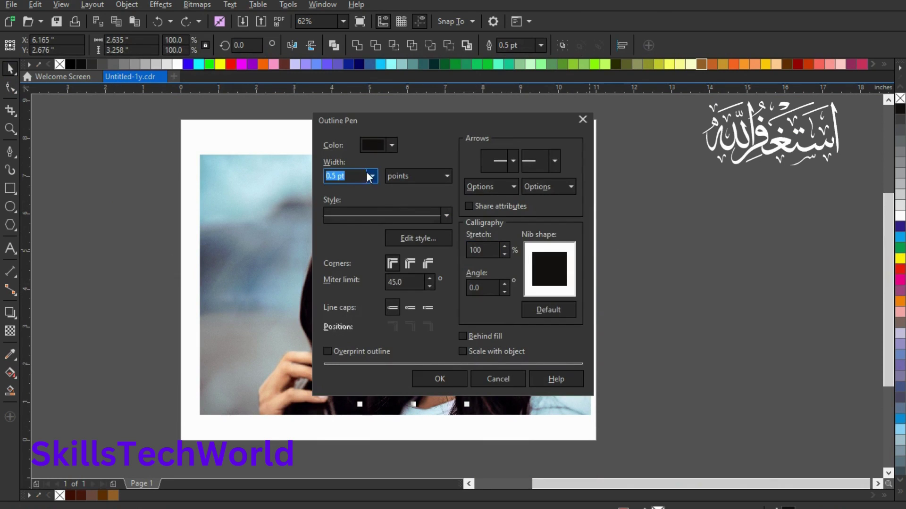
click(361, 265)
click(410, 263)
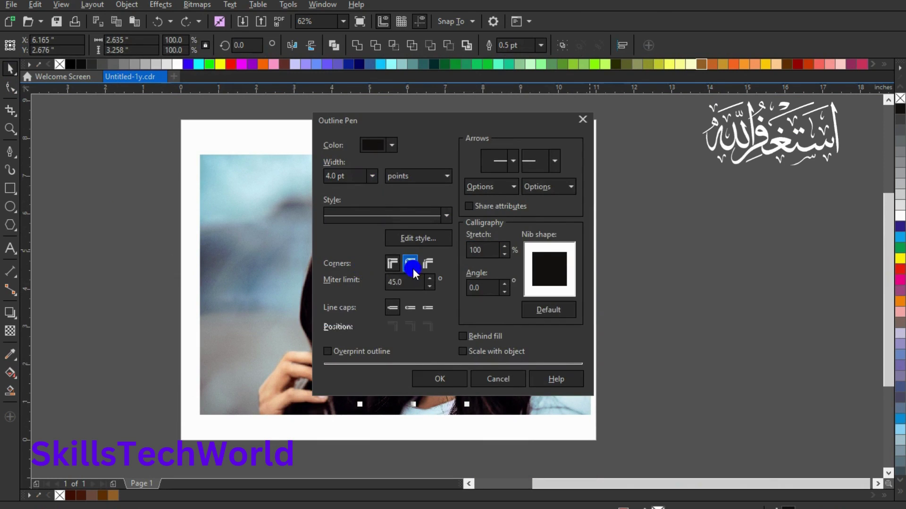
click(409, 308)
click(463, 351)
click(449, 374)
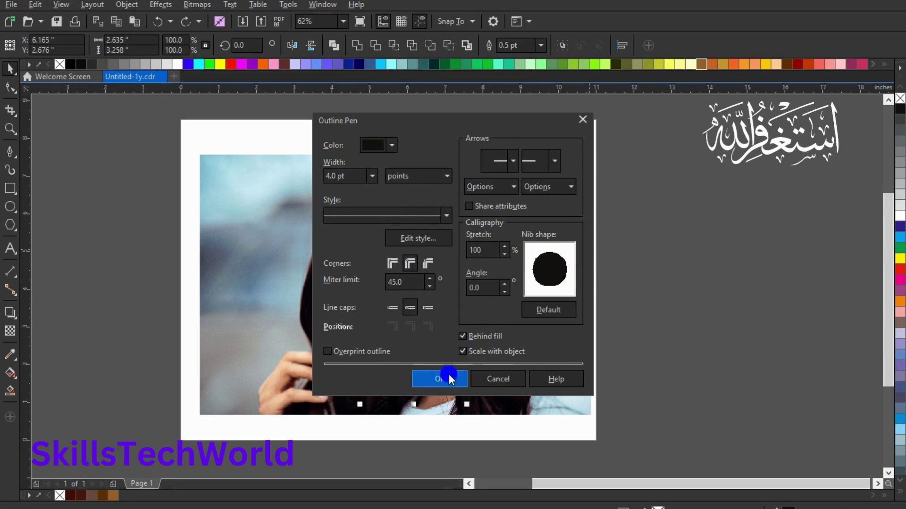
click(612, 317)
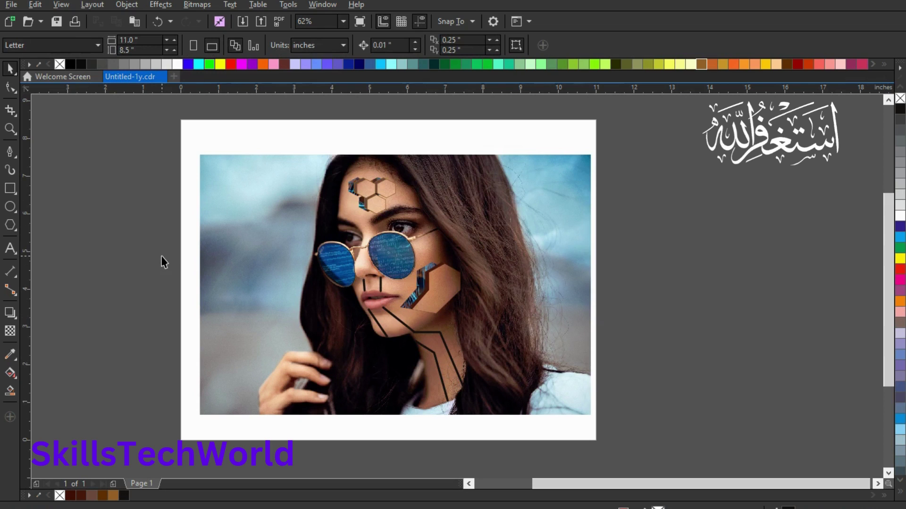
- Convert the outlines of the face and neck panel lines to objects
drag(162, 256, 488, 418)
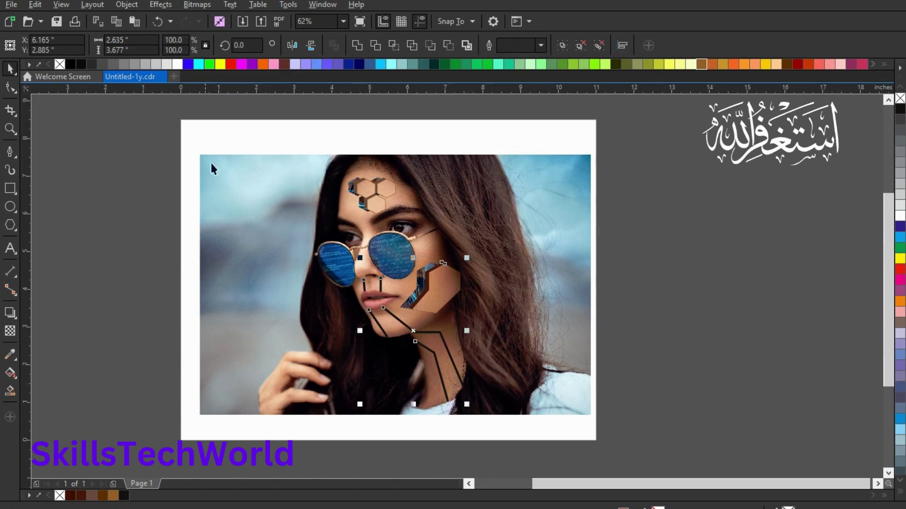
click(131, 4)
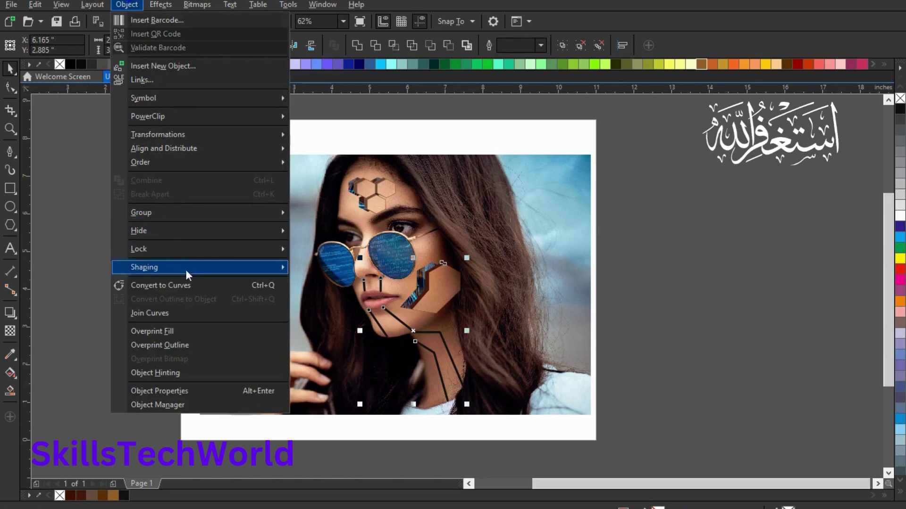
click(188, 287)
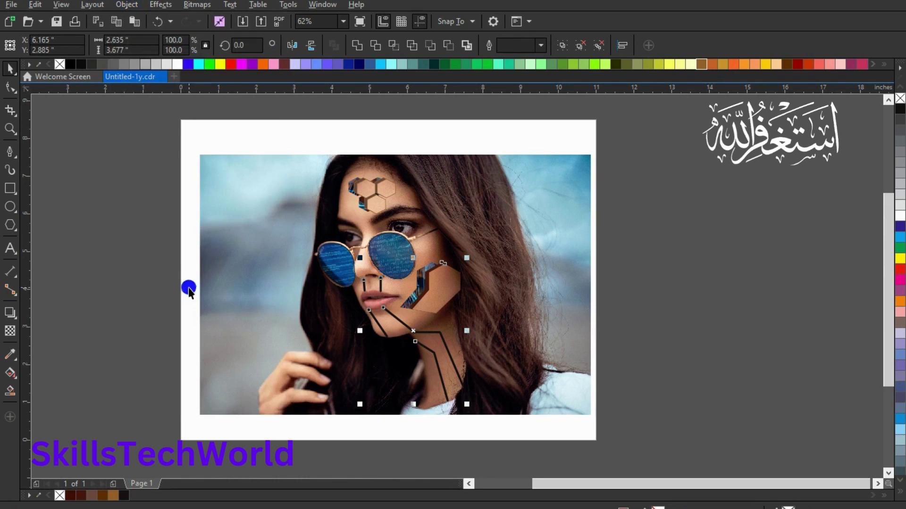
click(126, 4)
click(161, 290)
- Group the converted face and neck line shapes
key(ctrl+g)
scroll(184, 302, right, 3)
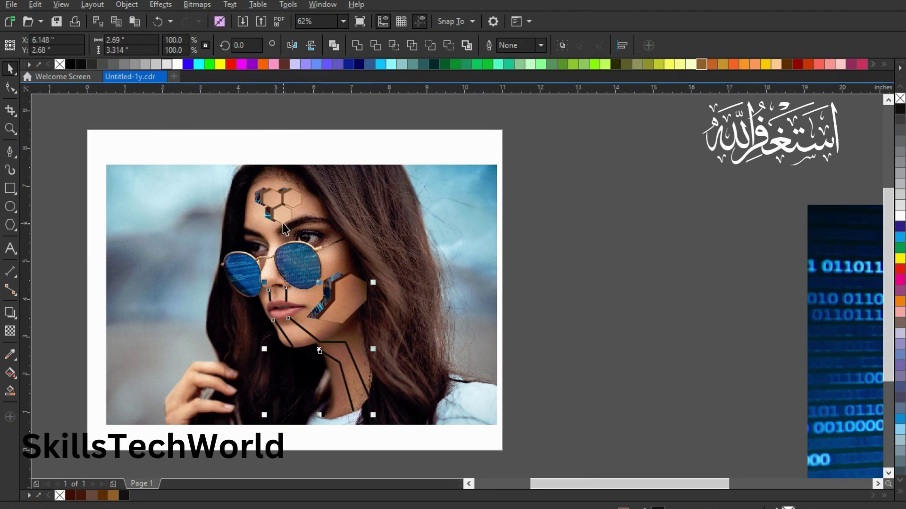
key(ctrl+g)
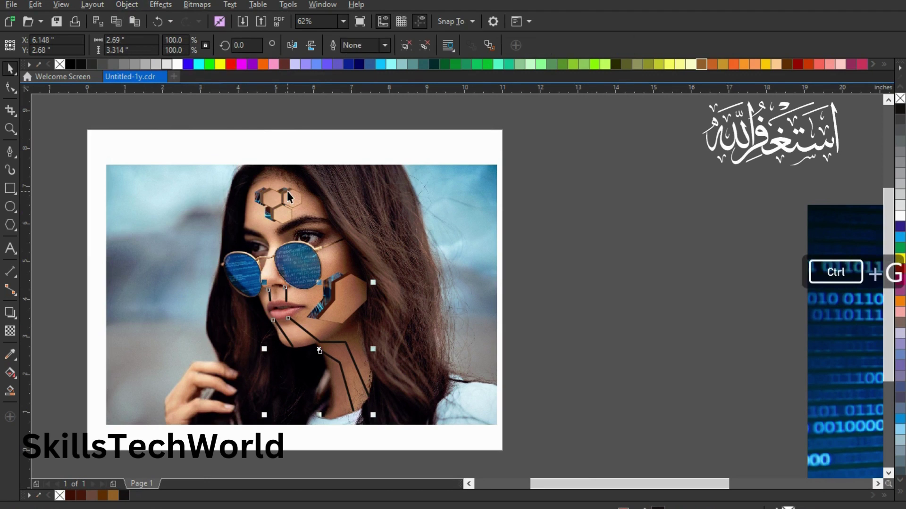
key(ctrl+g)
- Trim the portrait photo with the grouped line shapes and delete the group
click(197, 220)
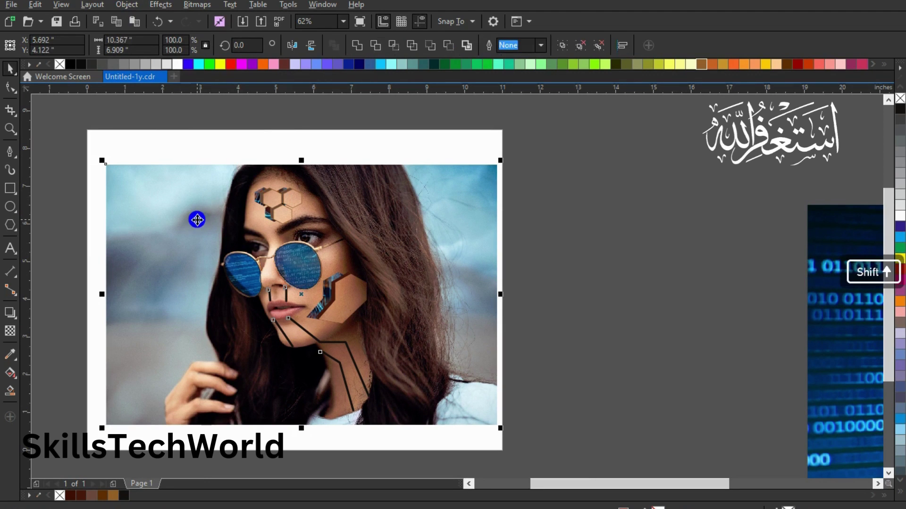
click(379, 48)
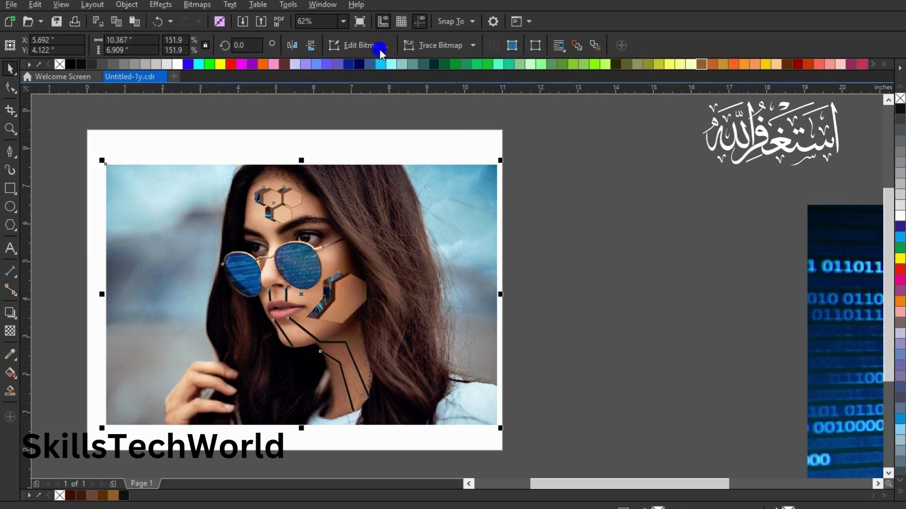
click(547, 195)
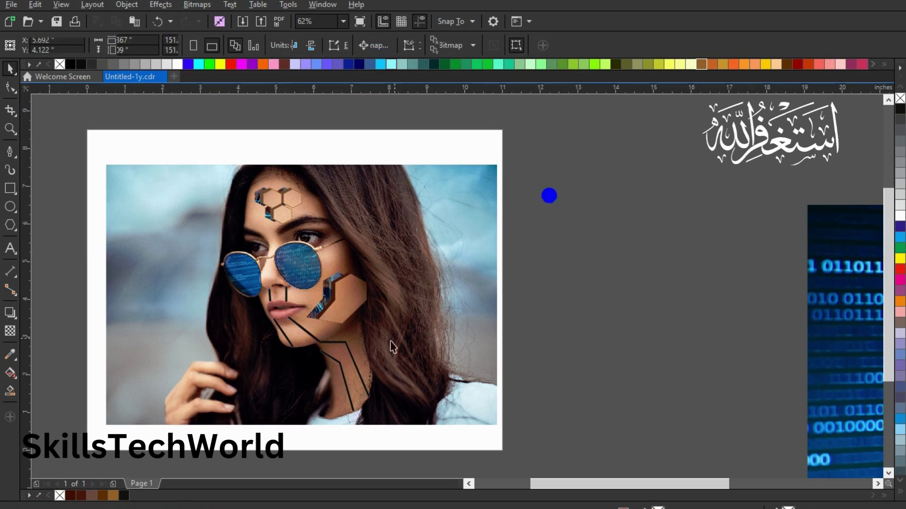
click(354, 364)
key(Delete)
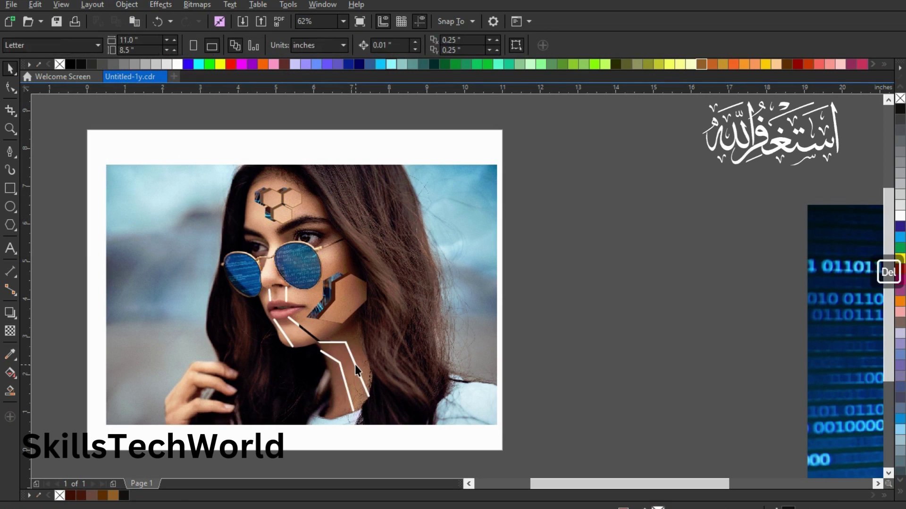
- Shrink the forehead and cheek technology images together with the larger lens image to about 2.553" by 3.671", away from the chin line
click(309, 336)
scroll(309, 336, up, 2)
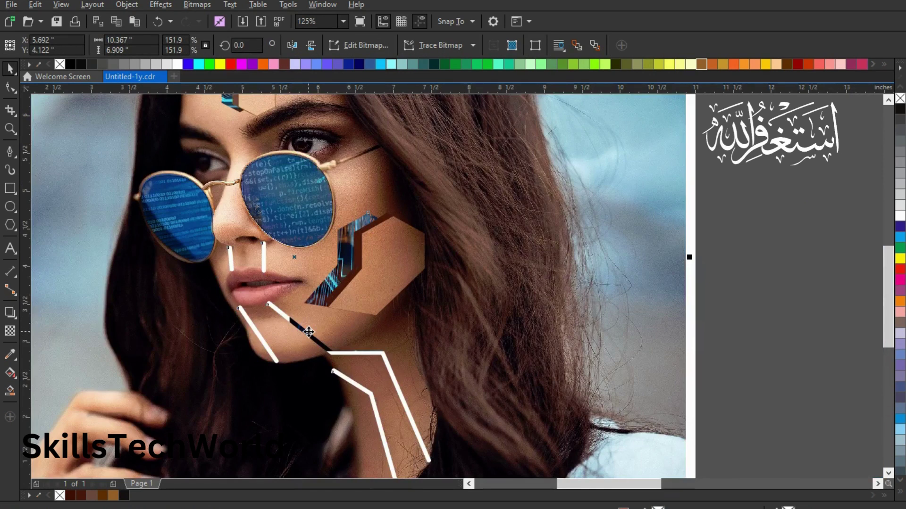
scroll(308, 333, down, 2)
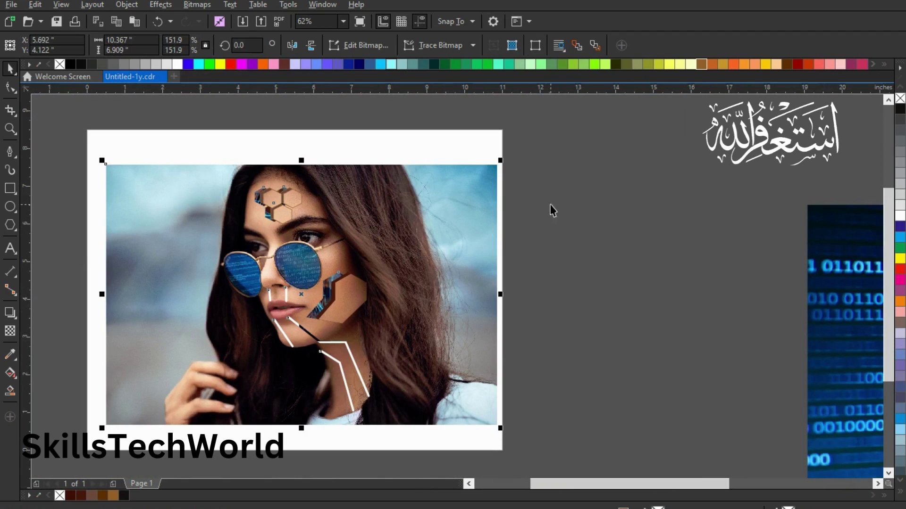
drag(562, 185, 240, 393)
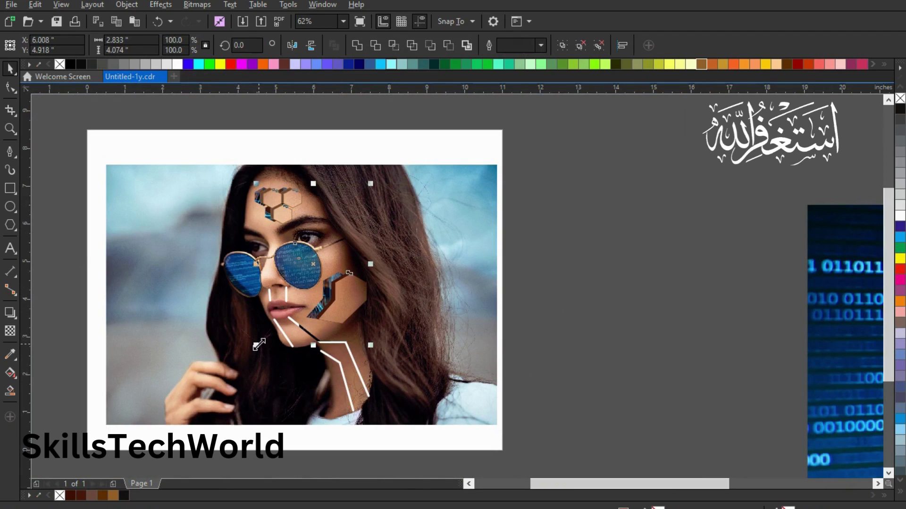
drag(259, 345, 270, 347)
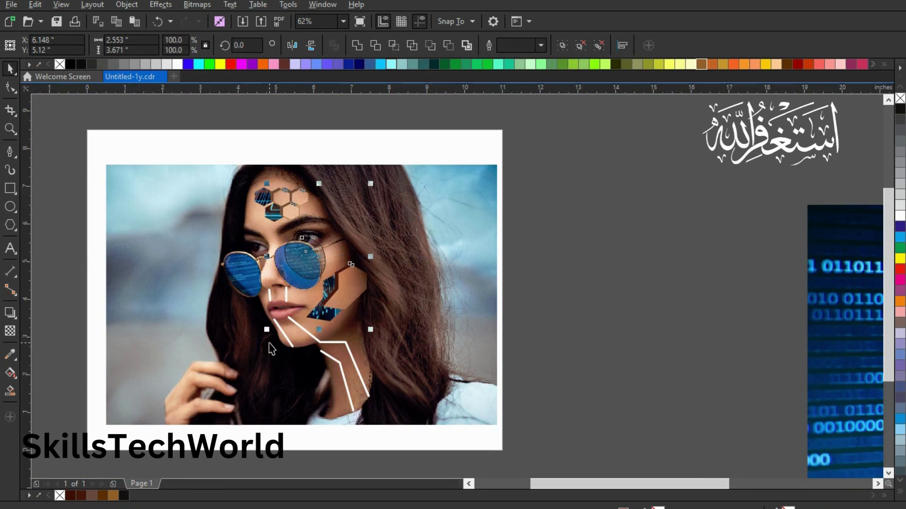
click(558, 288)
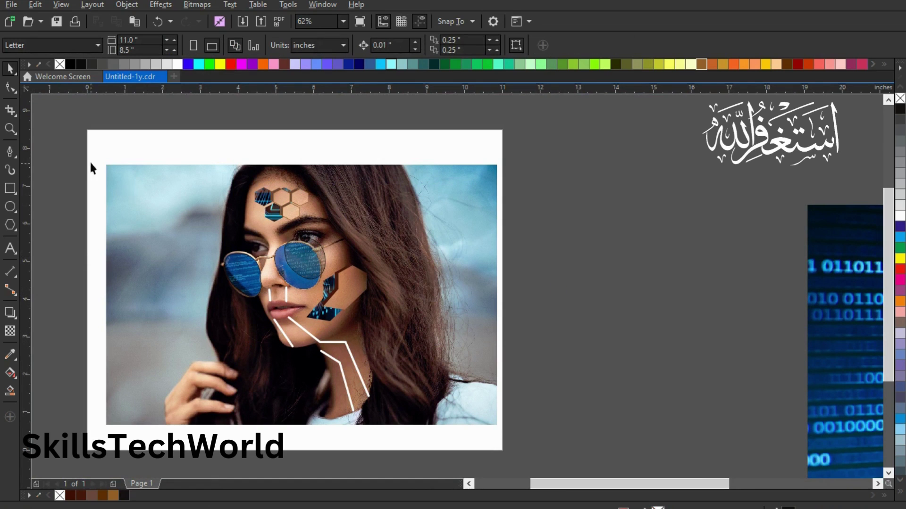
- Move the code image back over the larger sunglass lens and enlarge it to 99.5%, about 1.185" by 1.208"
scroll(253, 245, up, 3)
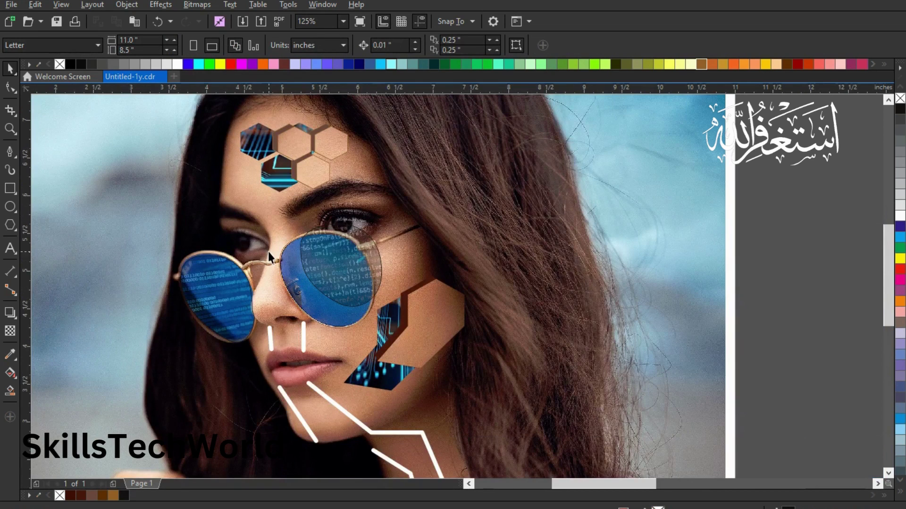
click(356, 237)
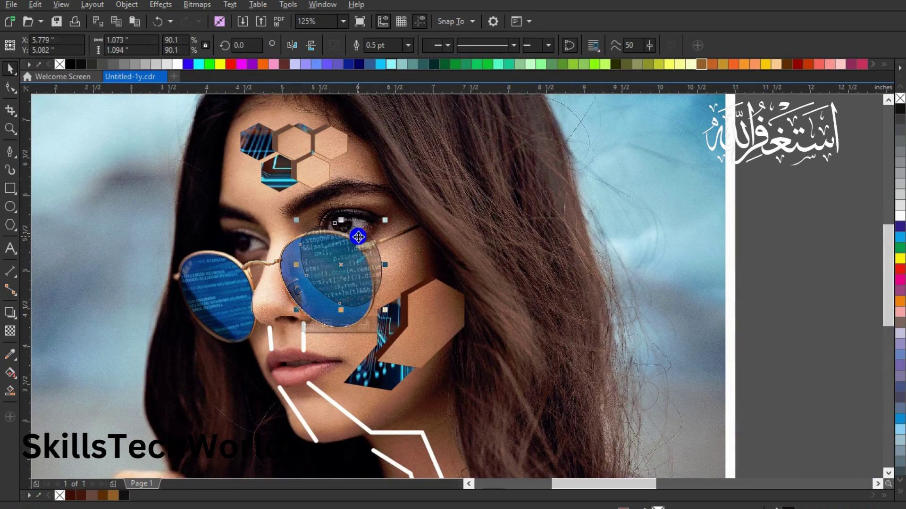
click(346, 261)
drag(335, 276, 330, 278)
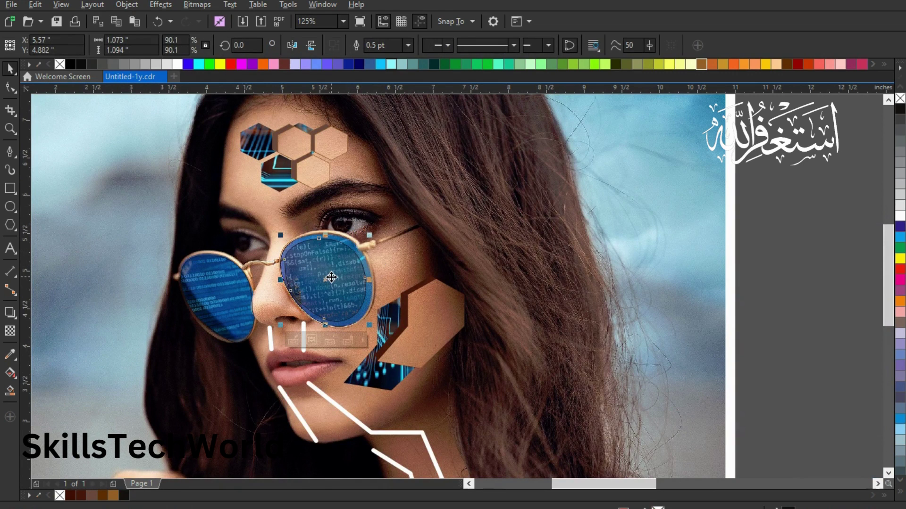
drag(280, 235, 278, 232)
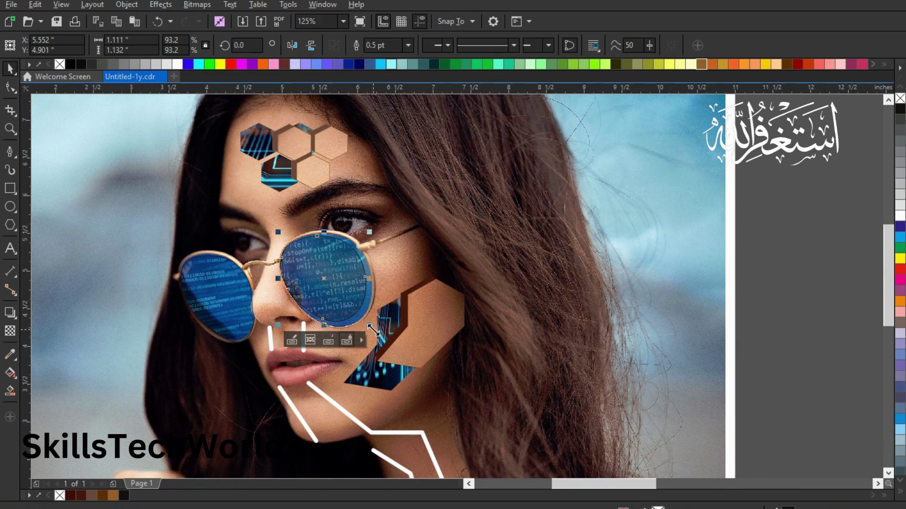
drag(369, 325, 378, 330)
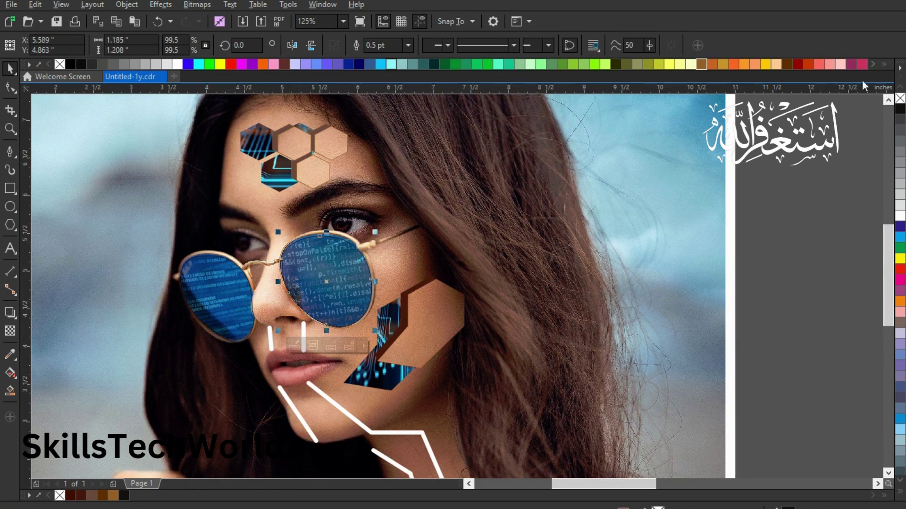
- Remove the outlines from the code images in both sunglass lenses and nudge the larger lens image up by 0.01"
click(227, 306)
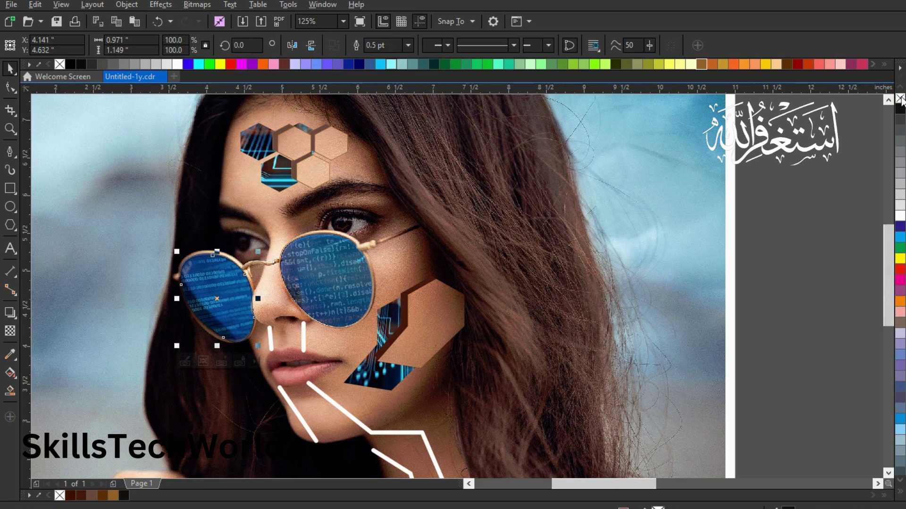
click(334, 279)
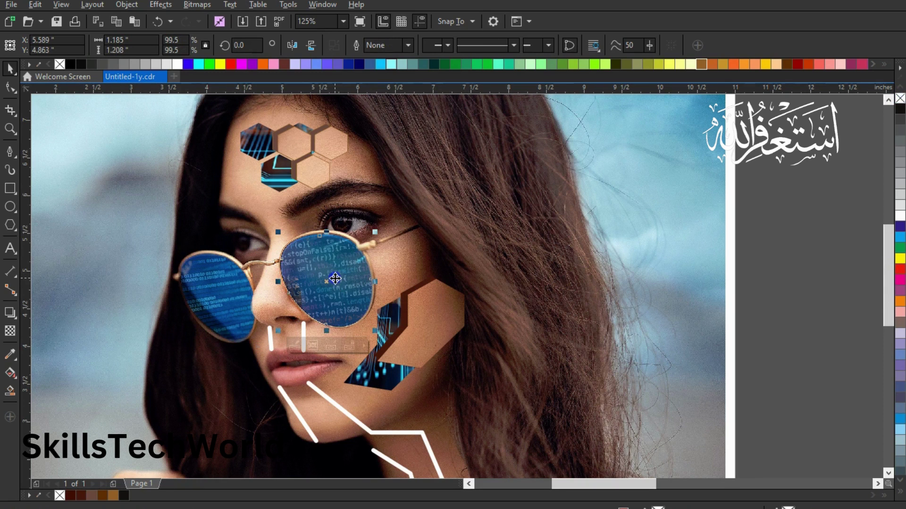
key(Up)
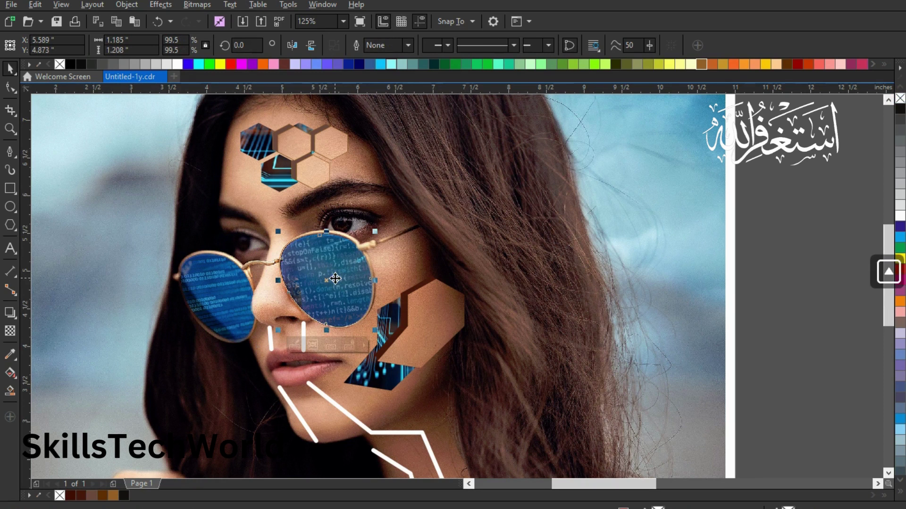
click(158, 215)
click(754, 276)
key(F3)
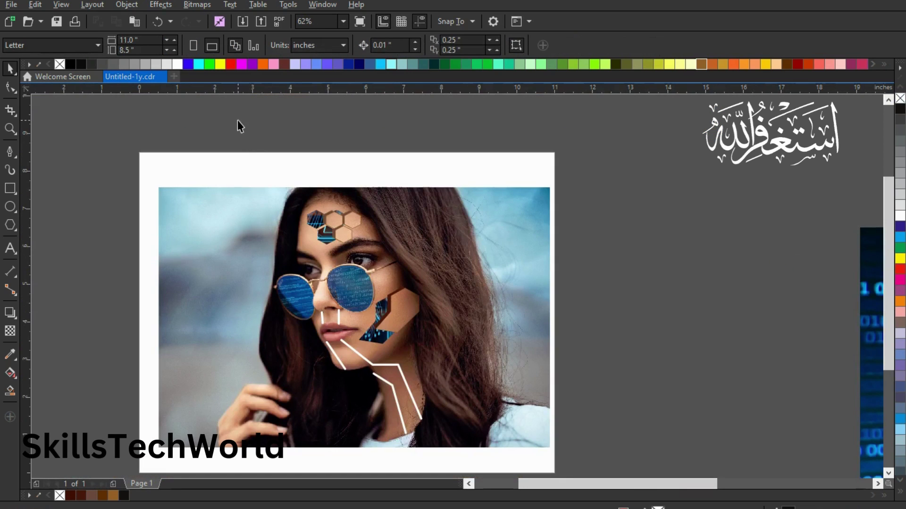
- Shift the raised forehead hexagon pieces down and inward over their holes, centring them at X 5.066", Y 6.439"
scroll(320, 226, up, 2)
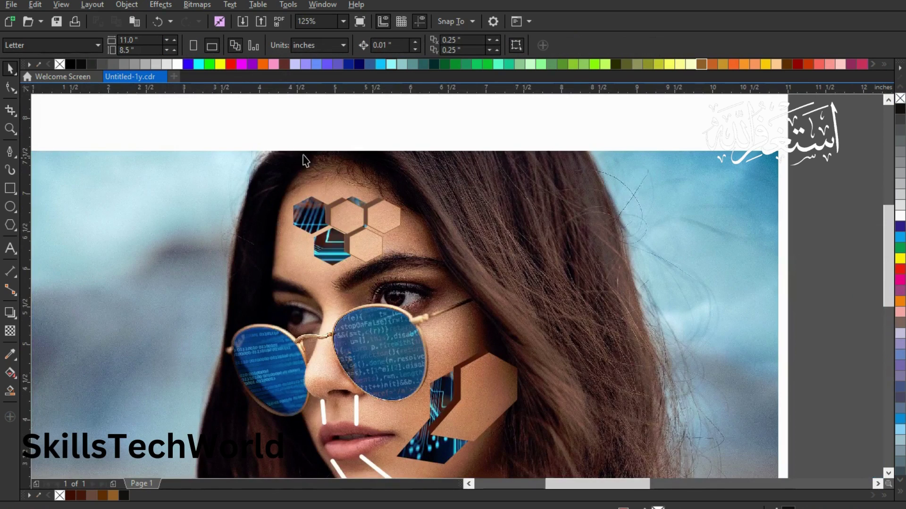
drag(285, 137, 411, 264)
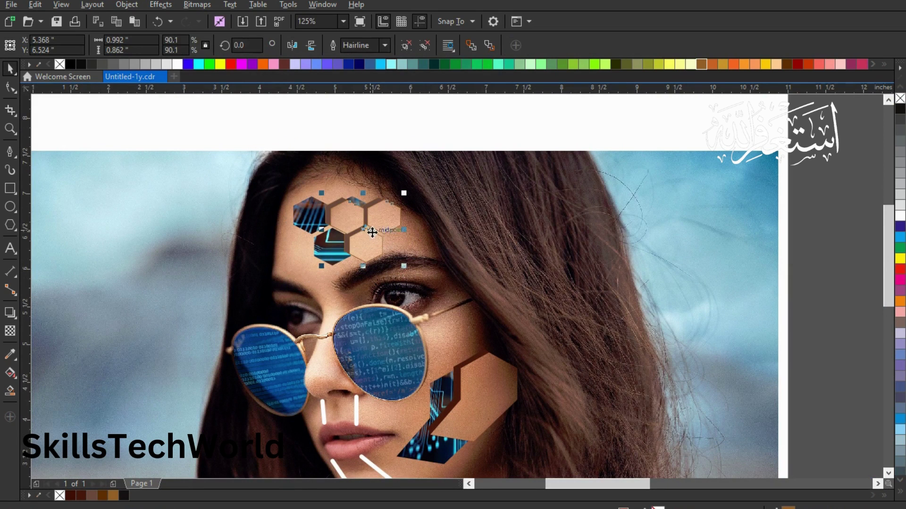
drag(362, 226, 343, 235)
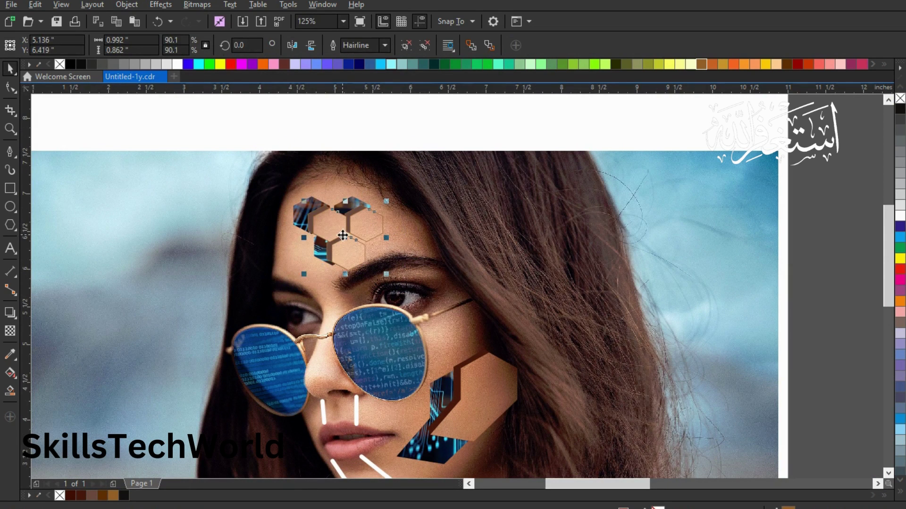
key(Up)
key(Up)
key(Left)
key(Left)
key(Left)
key(Left)
key(Left)
key(Left)
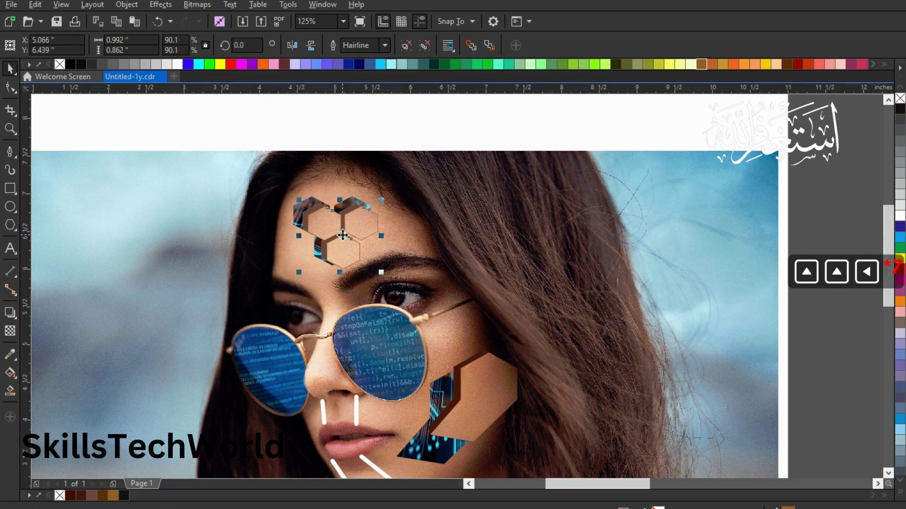
click(366, 138)
- Move the raised cheek hexagon together with the technology image behind it to about X 6.449", Y 3.771"
scroll(386, 274, down, 4)
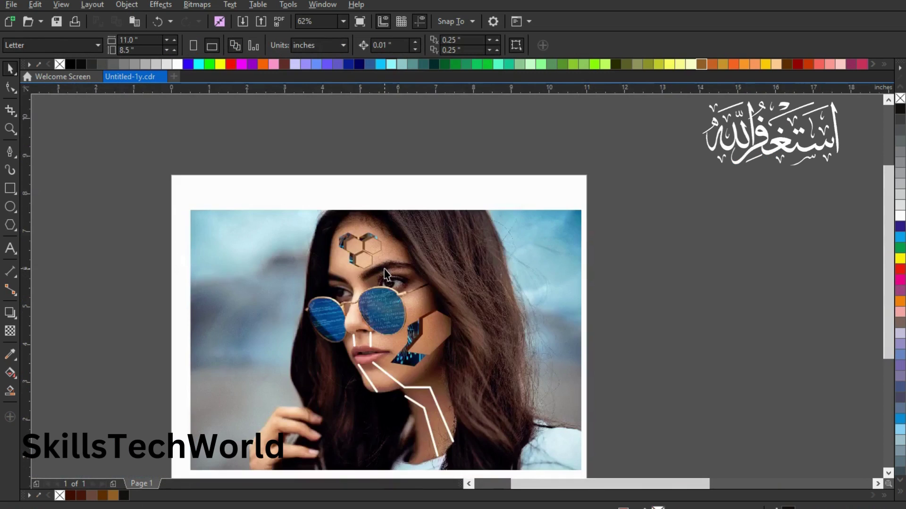
scroll(403, 333, up, 1)
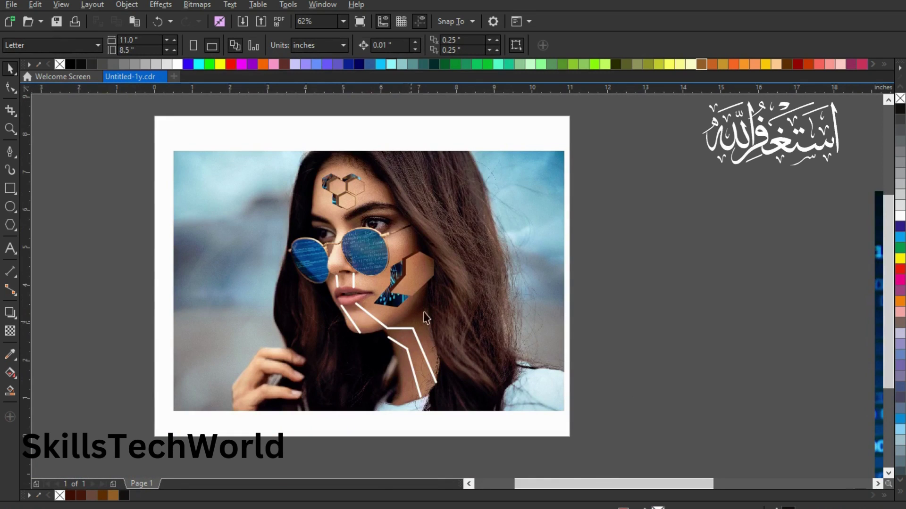
scroll(617, 196, up, 1)
scroll(465, 351, down, 1)
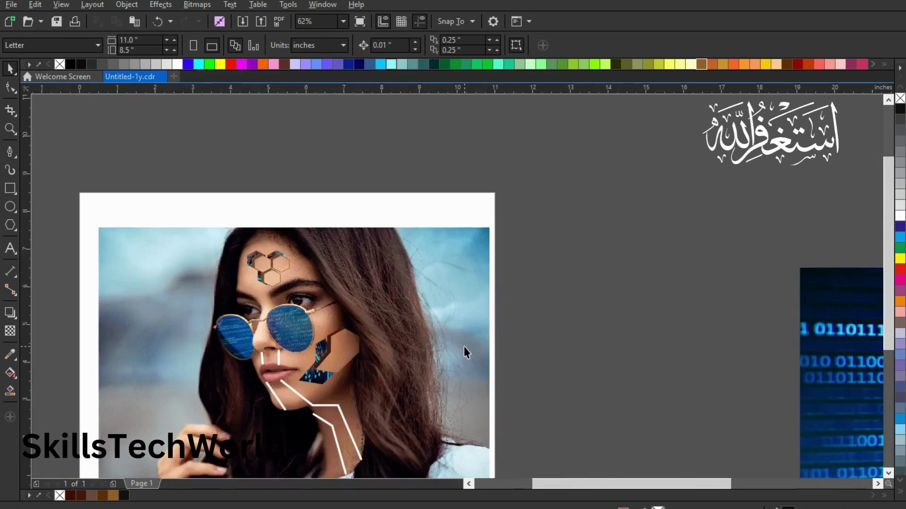
click(887, 473)
drag(553, 225, 295, 320)
drag(330, 282, 321, 291)
scroll(322, 291, up, 2)
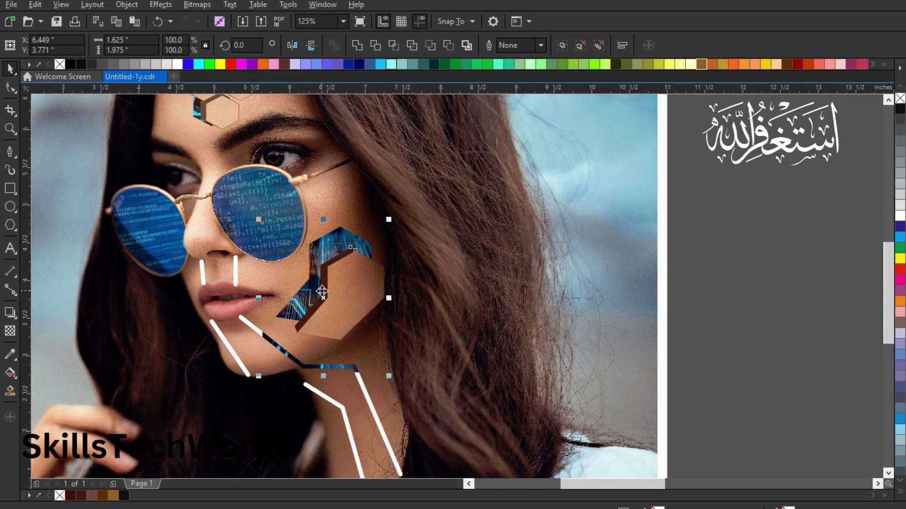
click(698, 262)
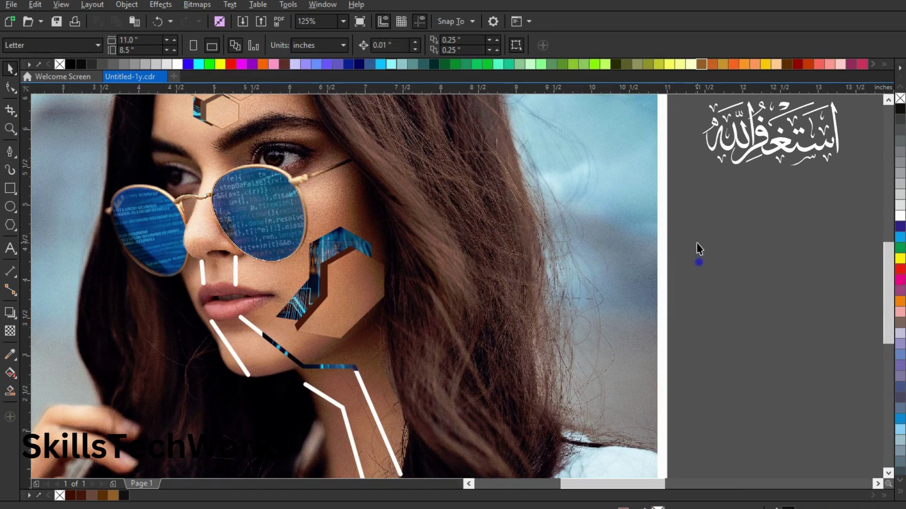
- Enlarge the raised cheek hexagon piece to 99.9%, about 1.302" by 1.35", and reposition it at X 6.662", Y 3.968"
drag(697, 238, 289, 360)
drag(338, 295, 341, 283)
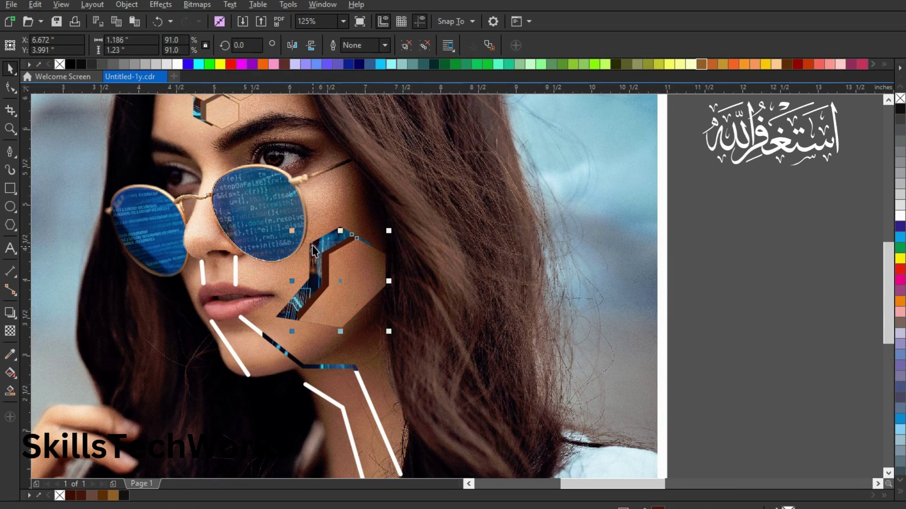
drag(389, 231, 398, 222)
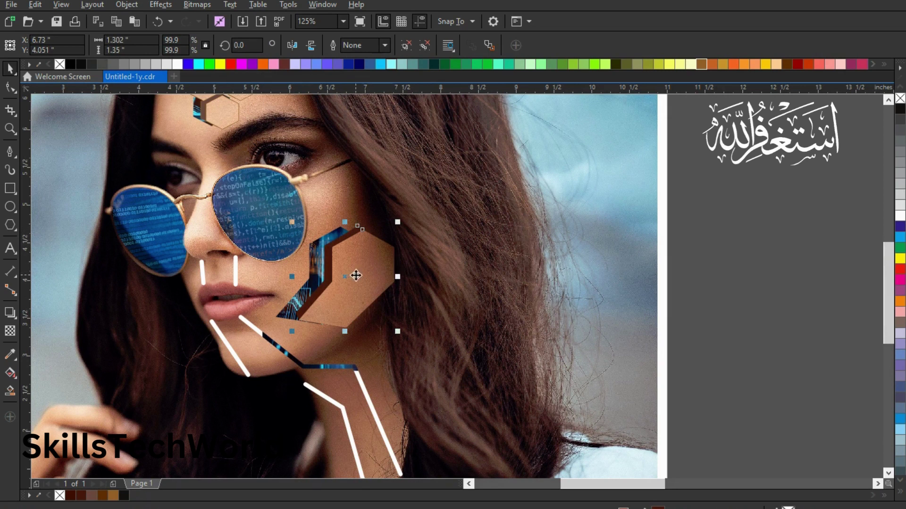
drag(349, 277, 341, 286)
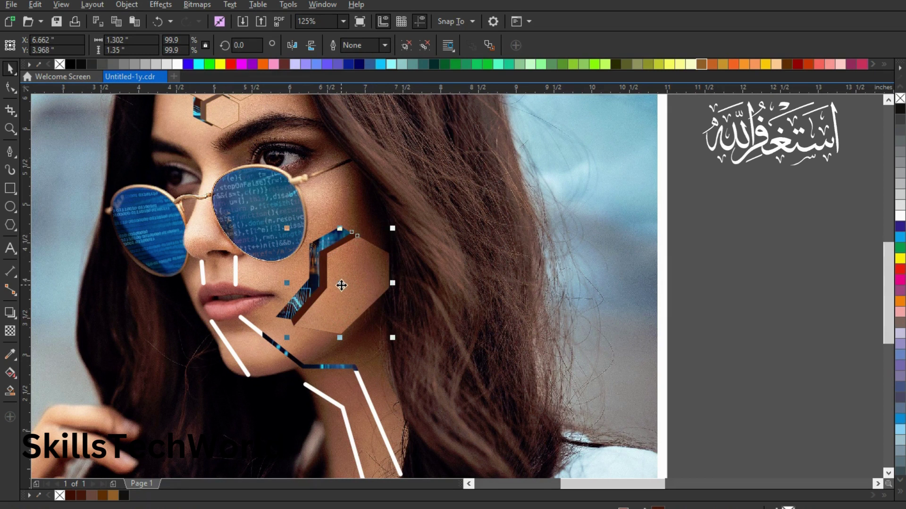
click(720, 278)
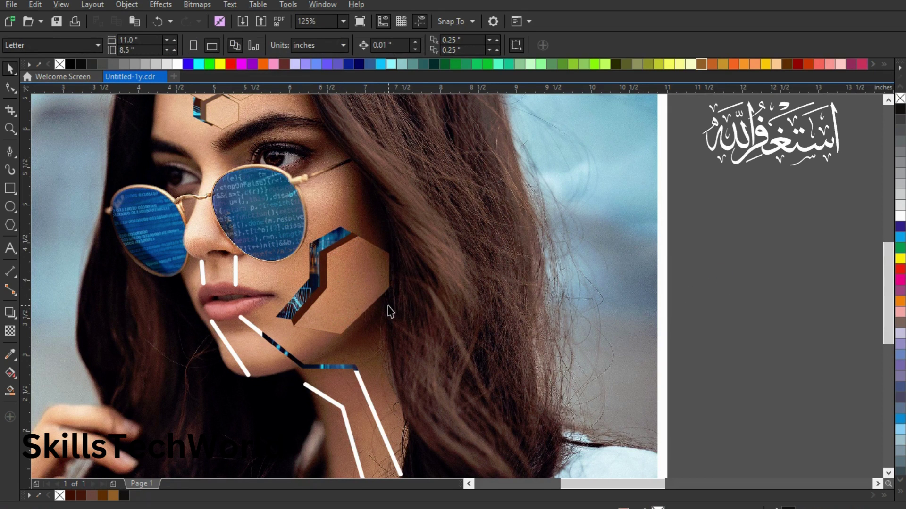
- Resize the technology image behind the cheek hole to about 1.569" wide, keeping it clear of the chin line
scroll(389, 312, down, 1)
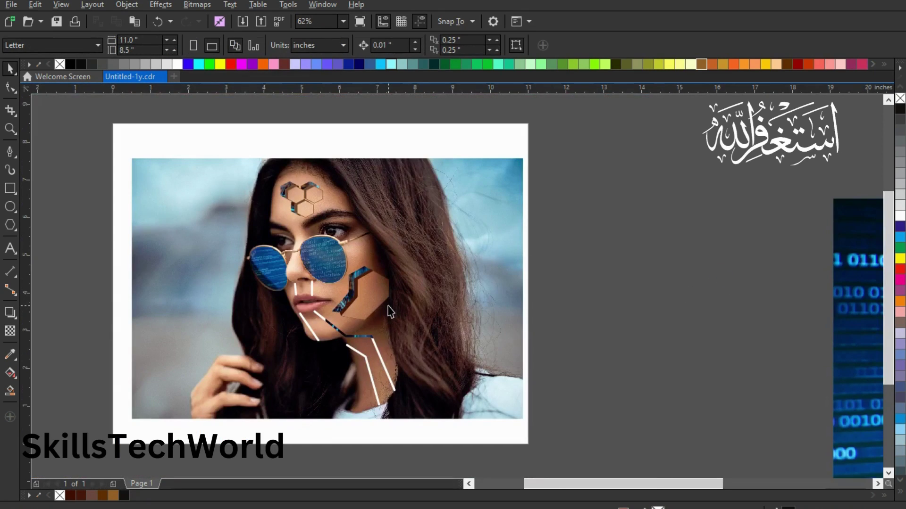
click(349, 298)
drag(319, 342, 324, 328)
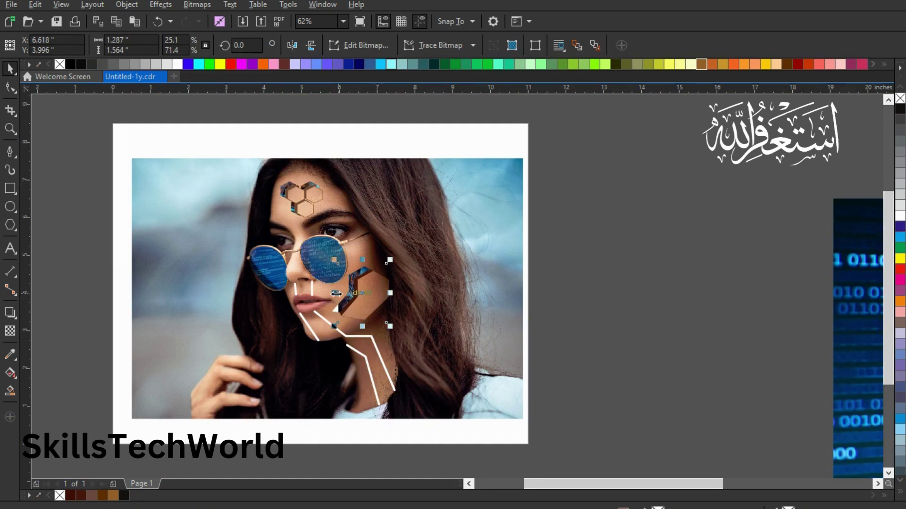
drag(334, 293, 327, 292)
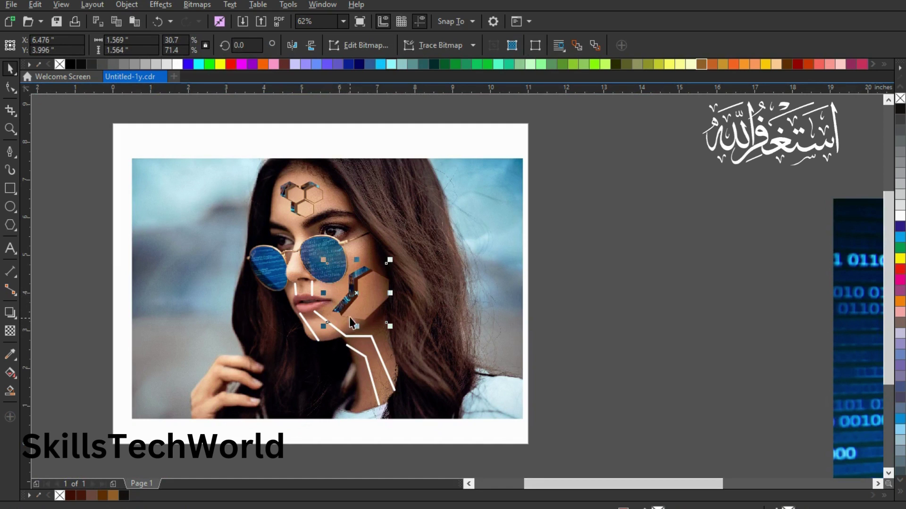
drag(356, 328, 357, 324)
click(596, 302)
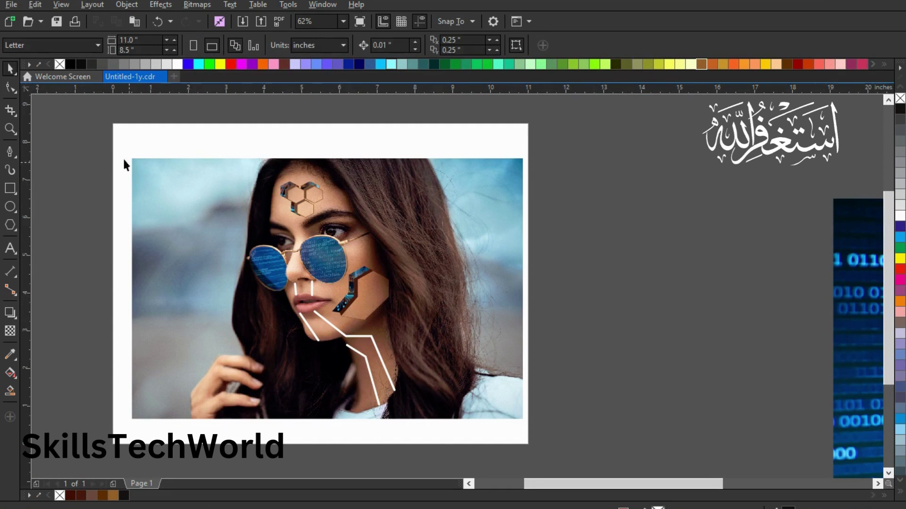
- Group the whole portrait with its hexagon pieces, technology images and lens images
drag(104, 141, 549, 455)
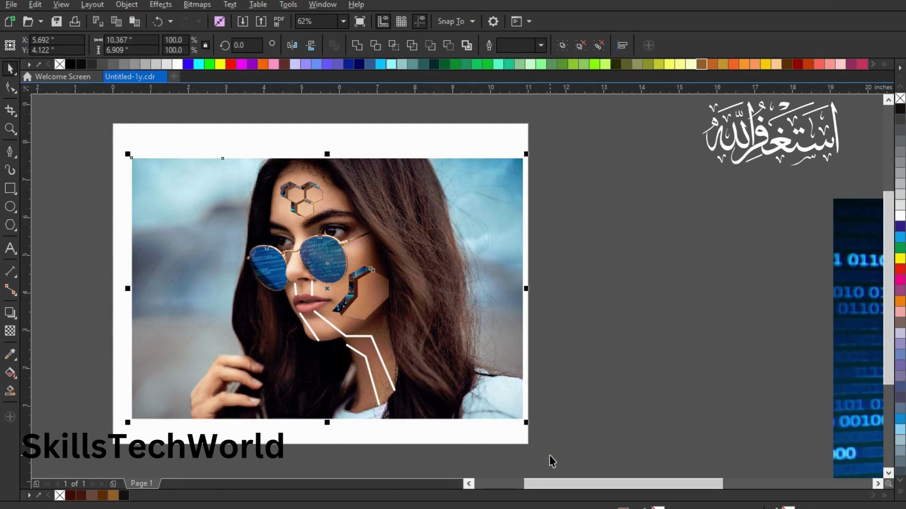
key(ctrl+g)
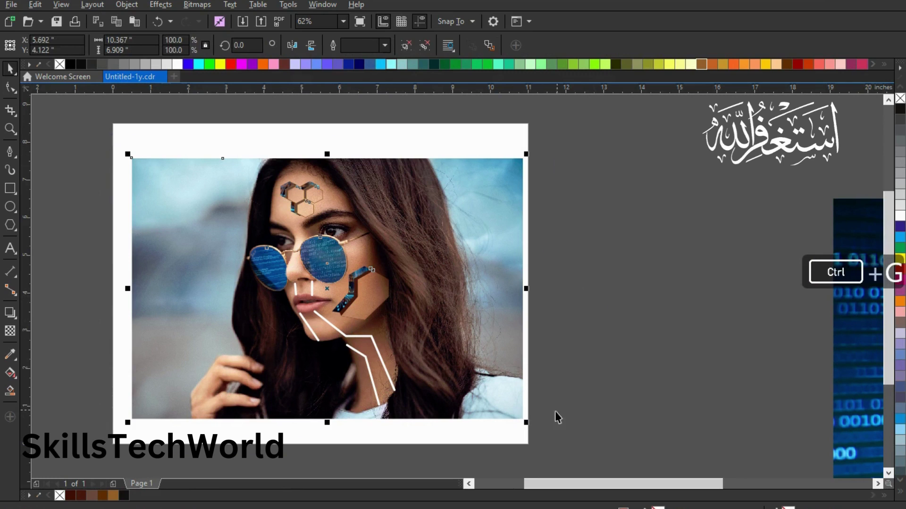
click(576, 396)
- Place the binary code image behind the face and neck lines, shrunk to 58%, about 9.283" by 5.802", centred at X 5.38", Y 3.666"
click(835, 313)
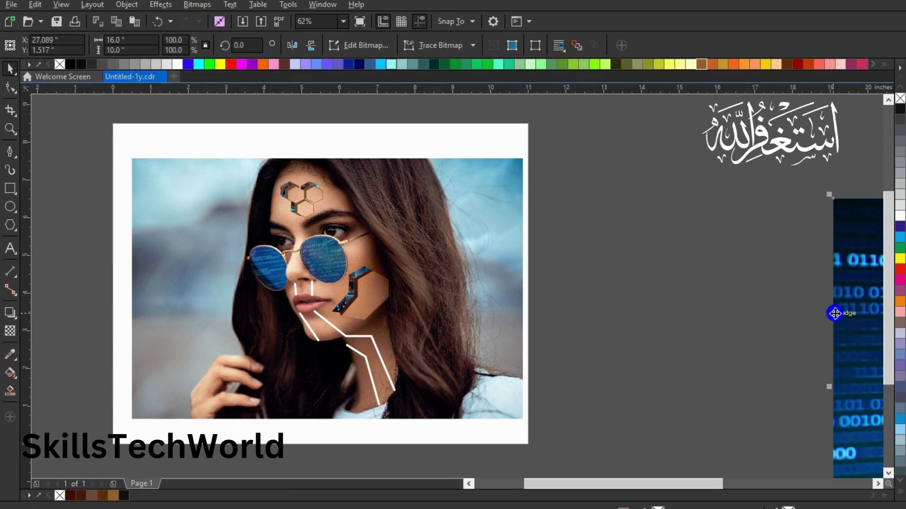
drag(835, 314, 199, 281)
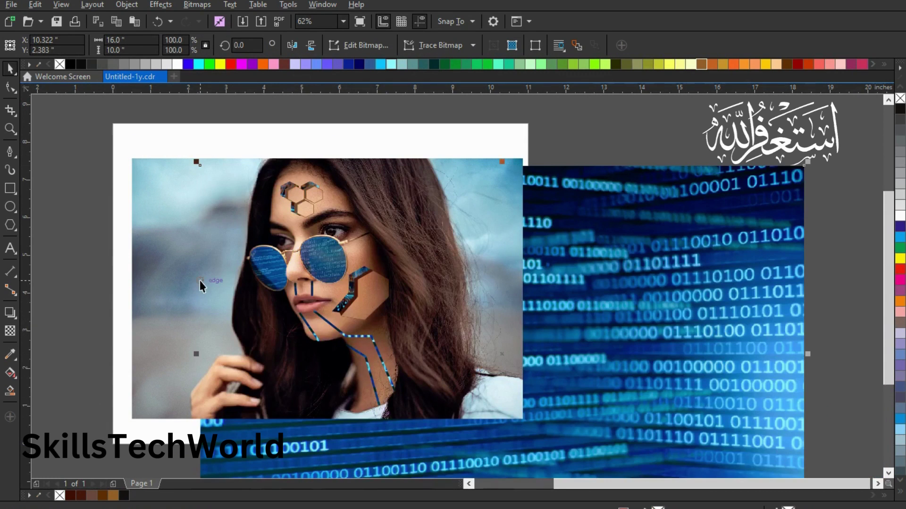
scroll(275, 302, down, 3)
drag(416, 363, 353, 323)
scroll(273, 289, up, 3)
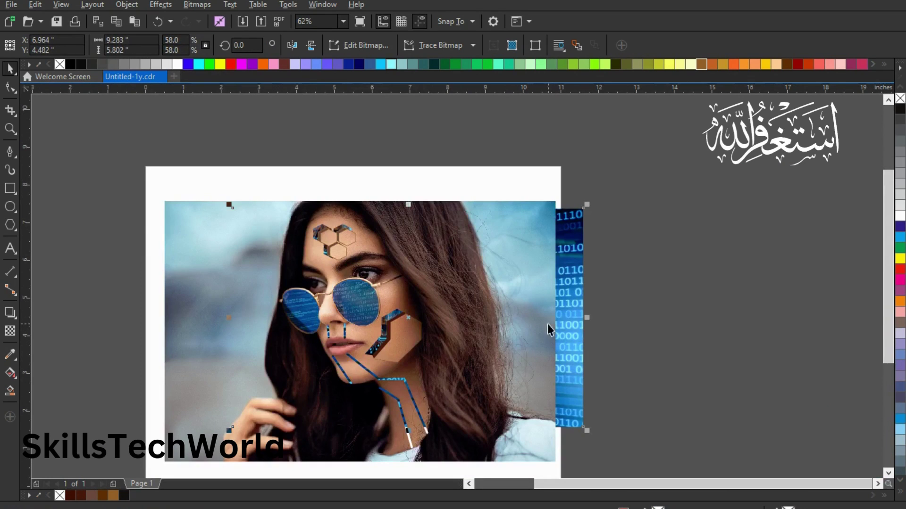
drag(519, 338, 511, 355)
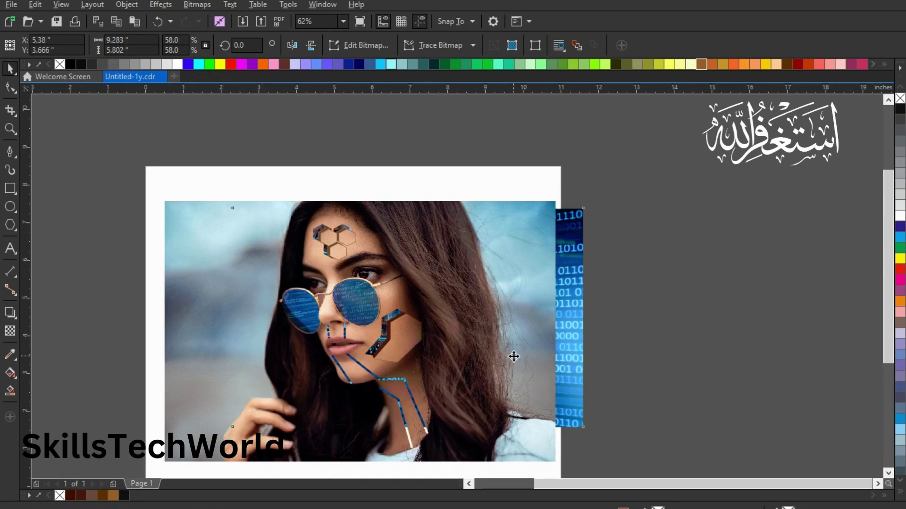
click(687, 349)
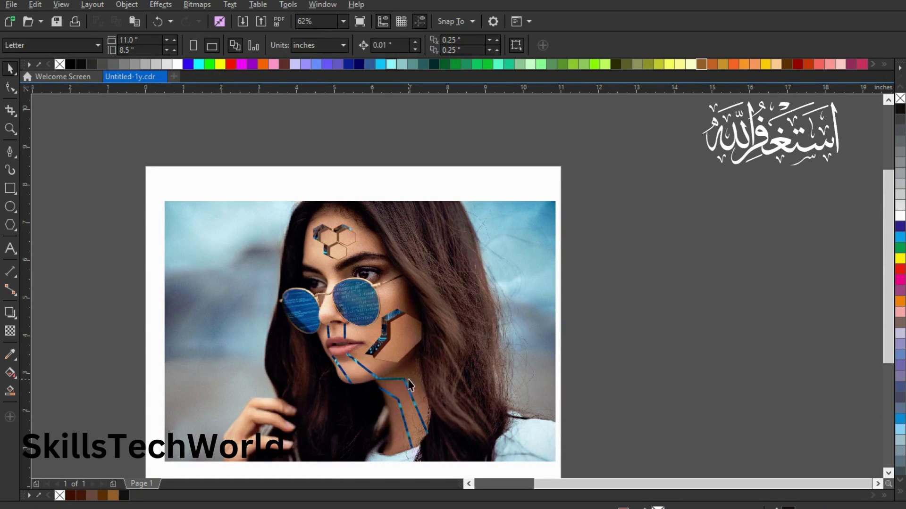
scroll(411, 380, down, 2)
scroll(383, 402, up, 2)
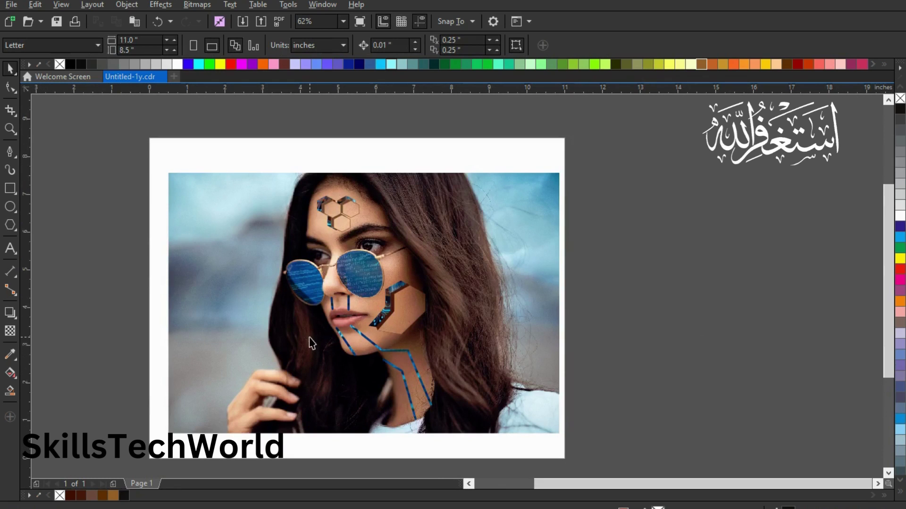
- Group the portrait artwork with the binary code image behind it
drag(131, 160, 589, 411)
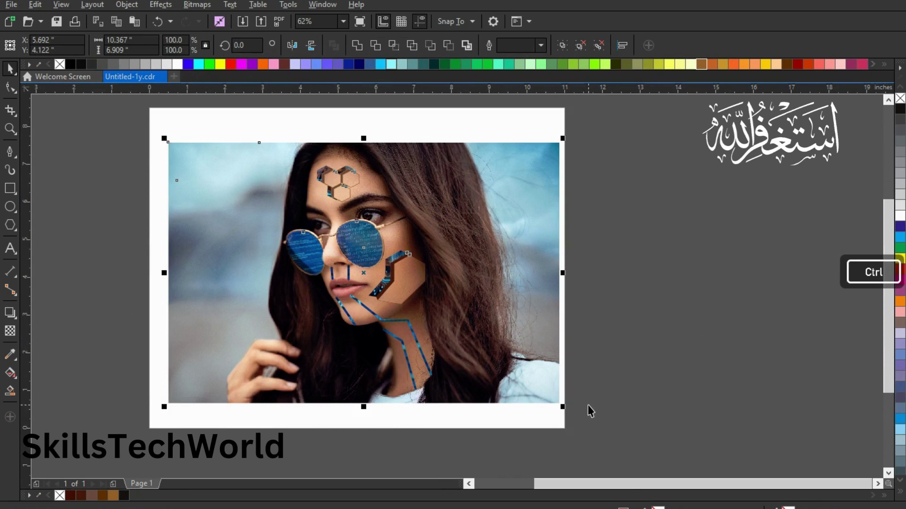
key(ctrl+g)
click(122, 286)
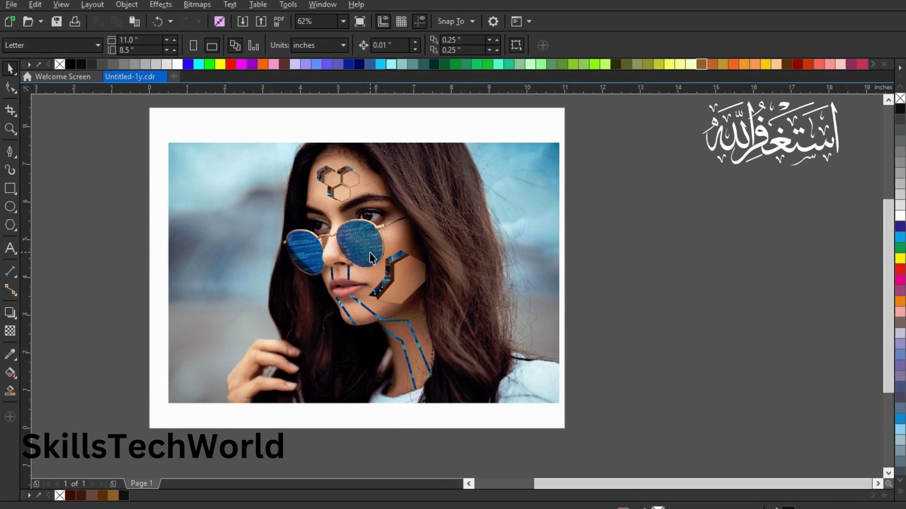
scroll(359, 240, up, 3)
scroll(359, 240, down, 3)
scroll(332, 180, up, 3)
scroll(332, 180, down, 3)
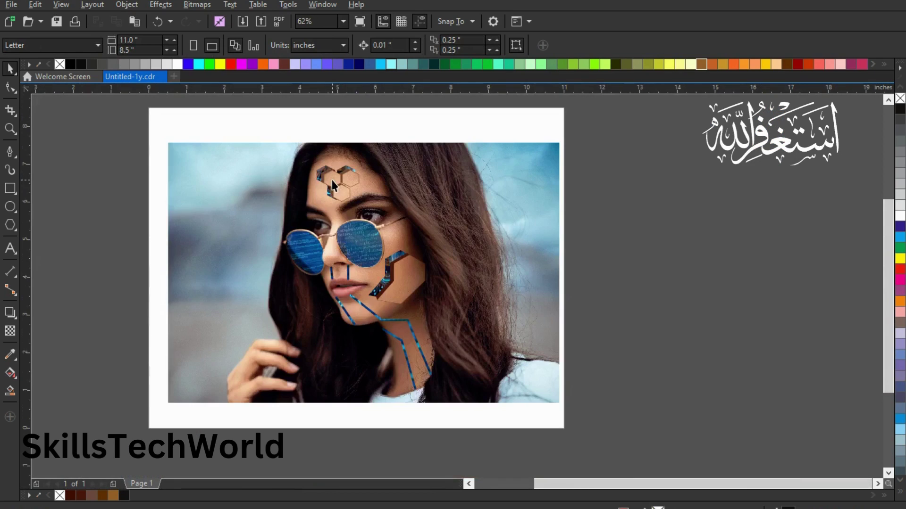
- Ungroup the portrait artwork through both group levels so the forehead and cheek hexagon pieces can be selected separately
click(381, 274)
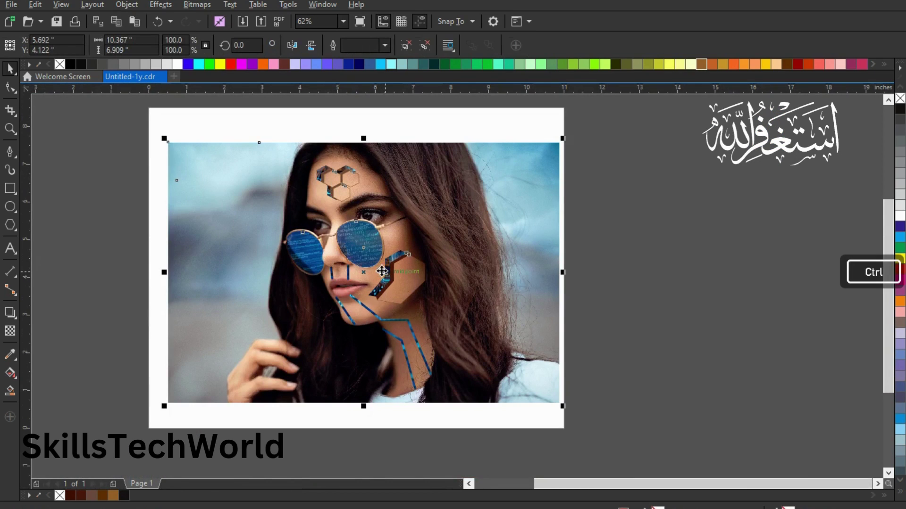
key(ctrl+u)
drag(279, 123, 380, 208)
click(347, 177)
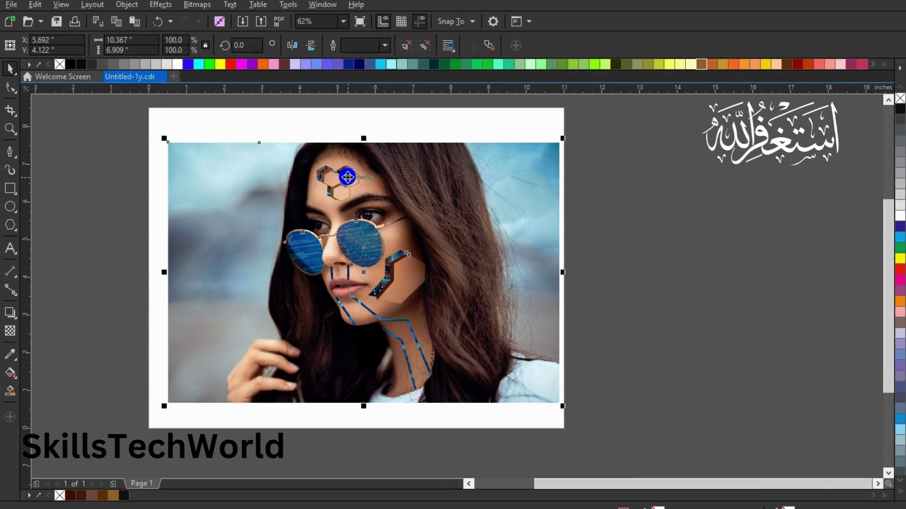
key(ctrl)
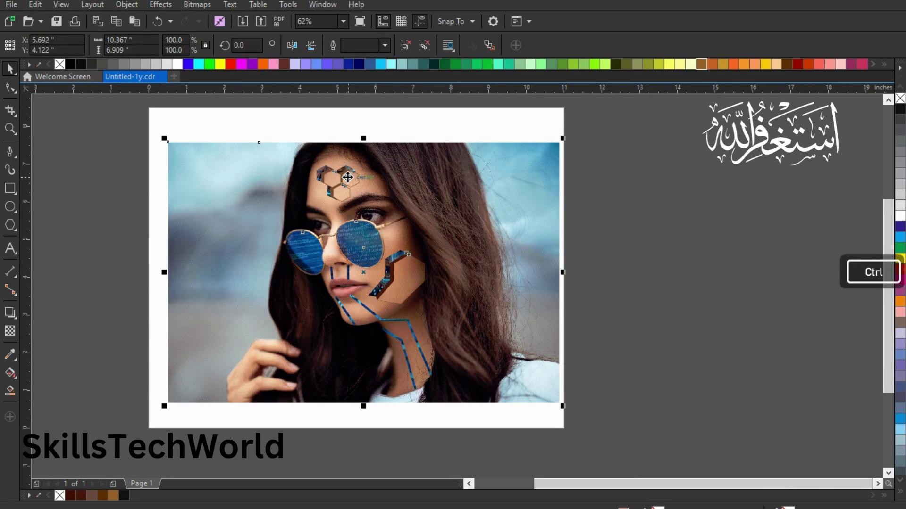
key(ctrl+u)
click(299, 140)
- Nudge the forehead hexagon cluster 0.04" left and 0.03" up, to X 5.026", Y 6.469"
drag(284, 128, 380, 203)
scroll(360, 198, up, 2)
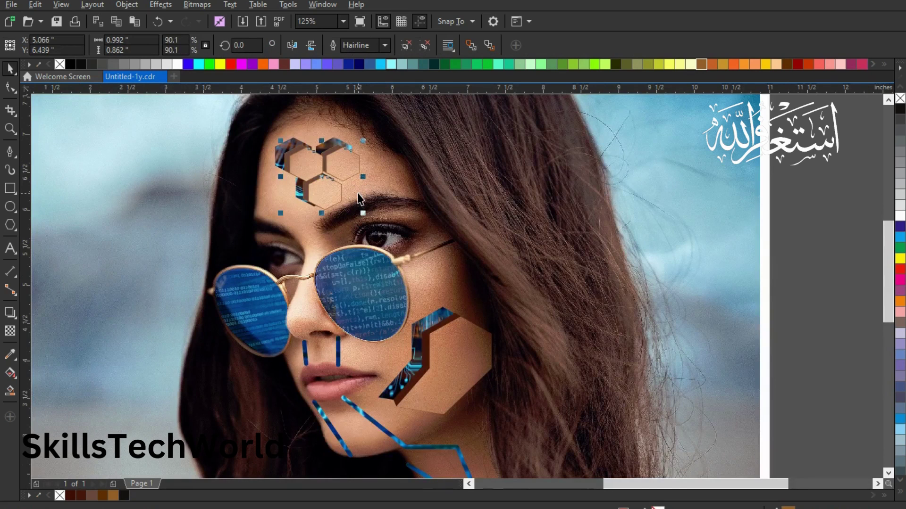
key(Left)
key(Left)
key(Left)
key(Left)
key(Left)
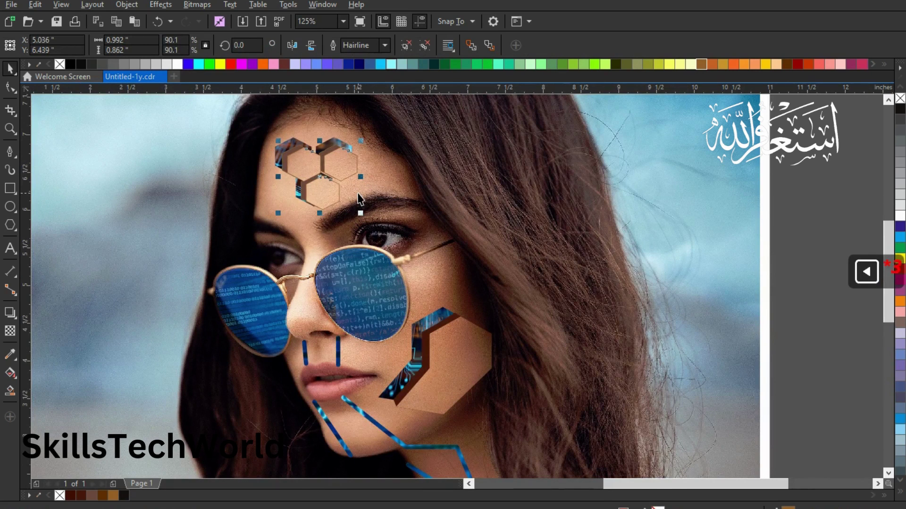
key(Up)
key(Up)
key(Up)
key(Right)
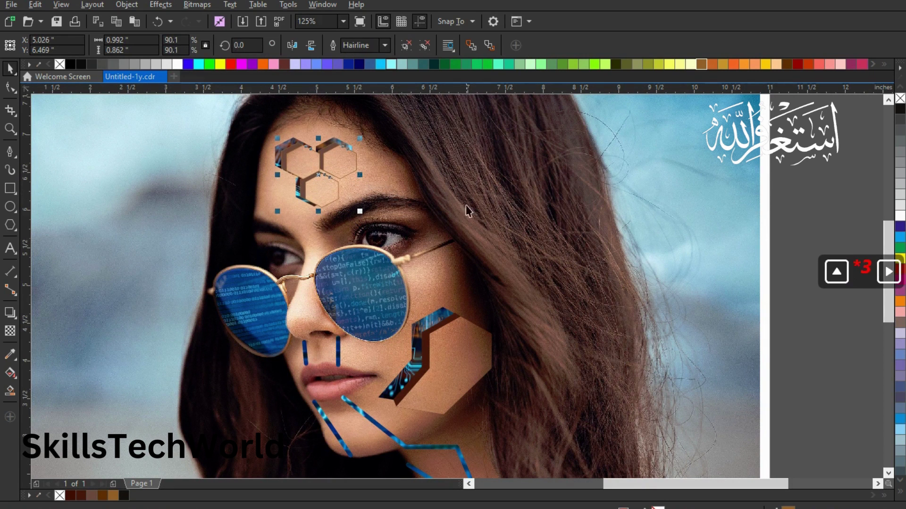
click(783, 211)
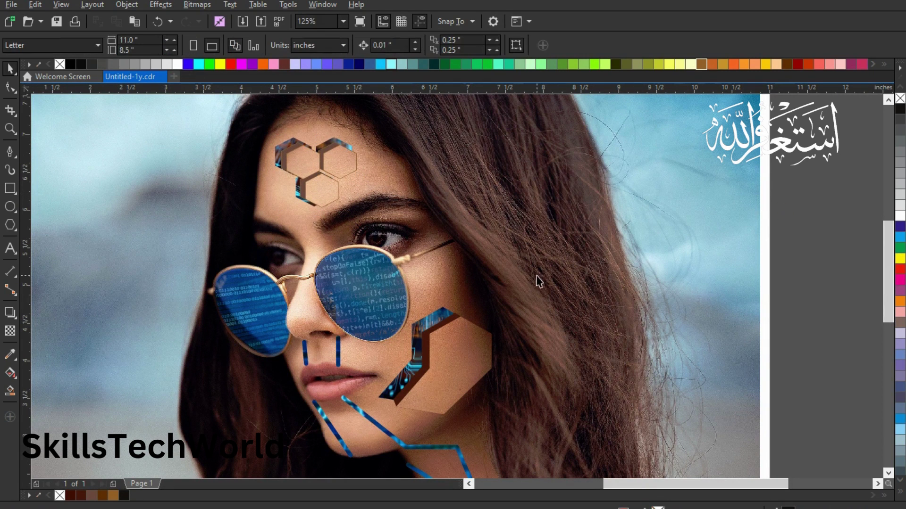
- Nudge the large cheek hexagon piece 0.04" left and 0.04" up
click(470, 352)
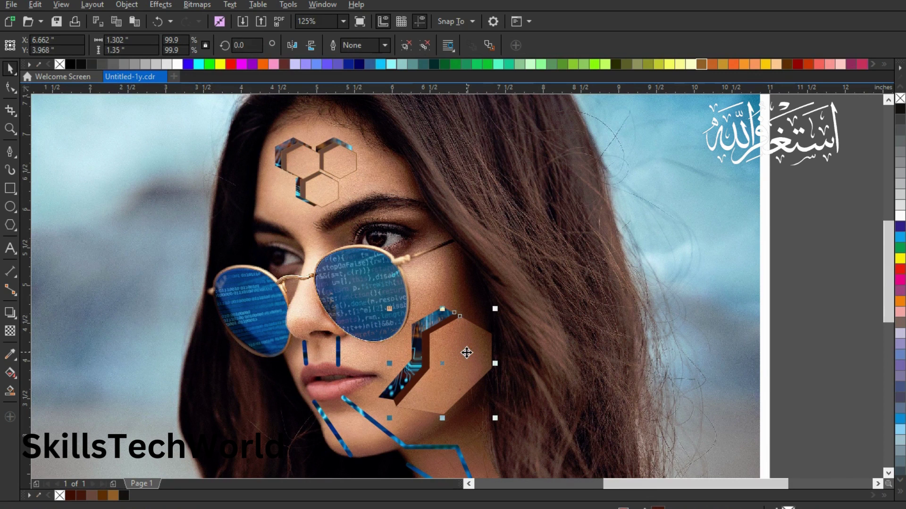
key(Left)
key(Left)
key(Up)
key(Up)
key(Left)
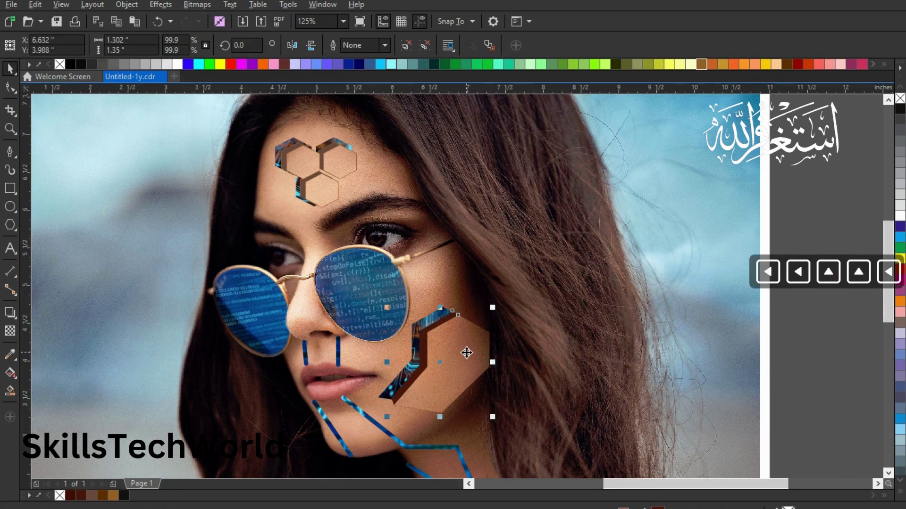
key(Left)
key(Up)
key(Up)
click(804, 200)
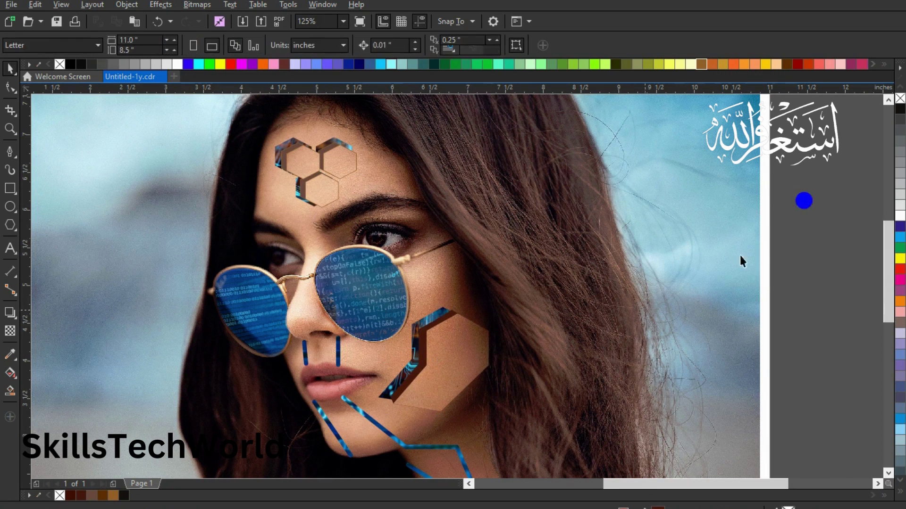
- Paste in the light effects, keeping the four-pointed sparkle over the cheek at 56%, about 2.023" wide, and delete the large flare
scroll(460, 364, down, 2)
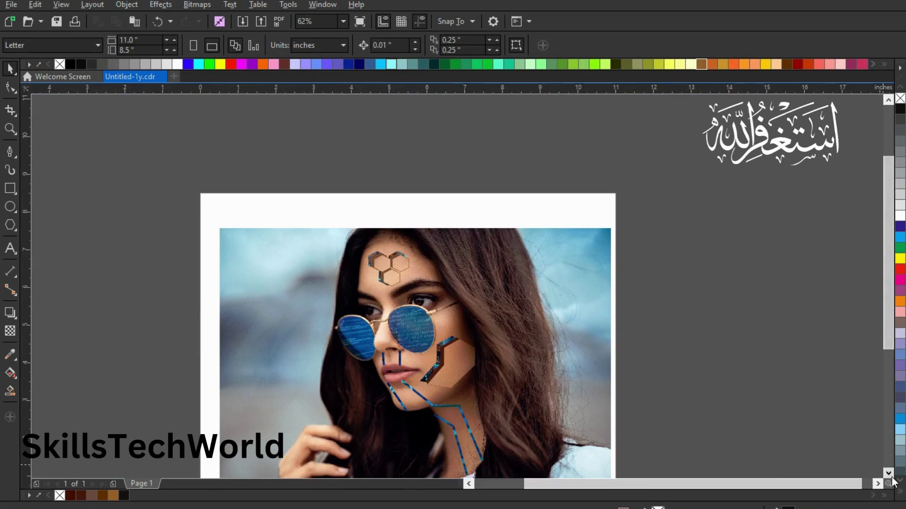
scroll(891, 478, down, 2)
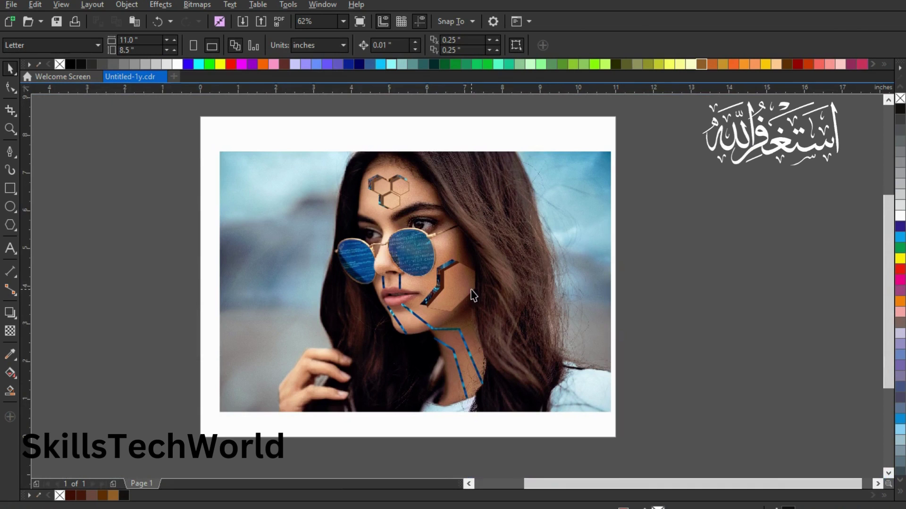
key(ctrl+v)
drag(574, 334, 458, 264)
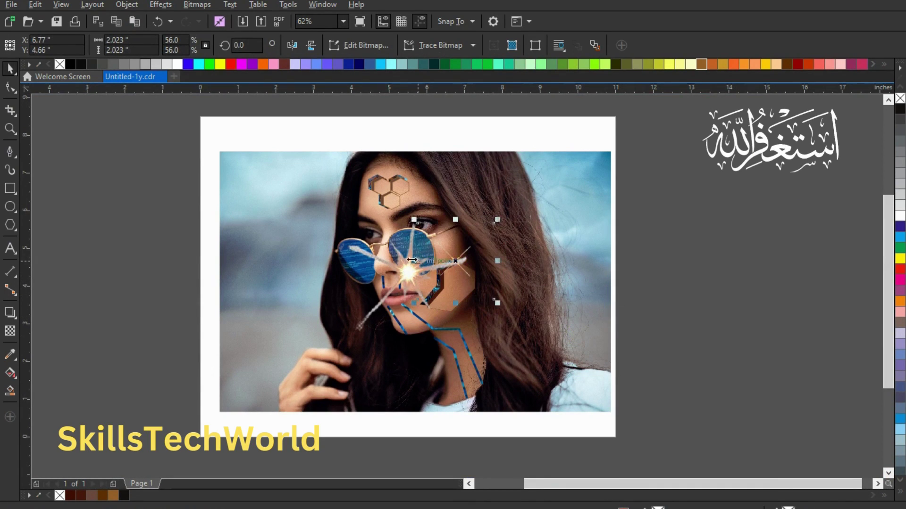
key(ctrl+z)
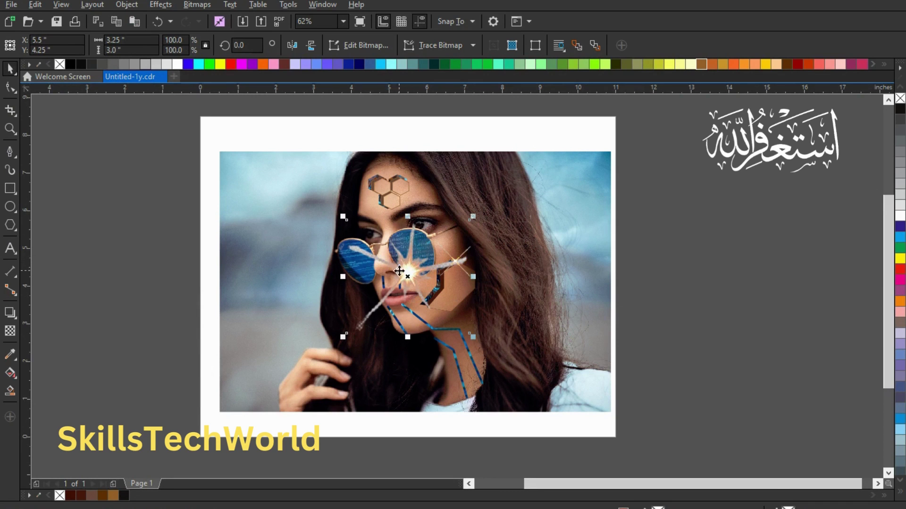
key(Delete)
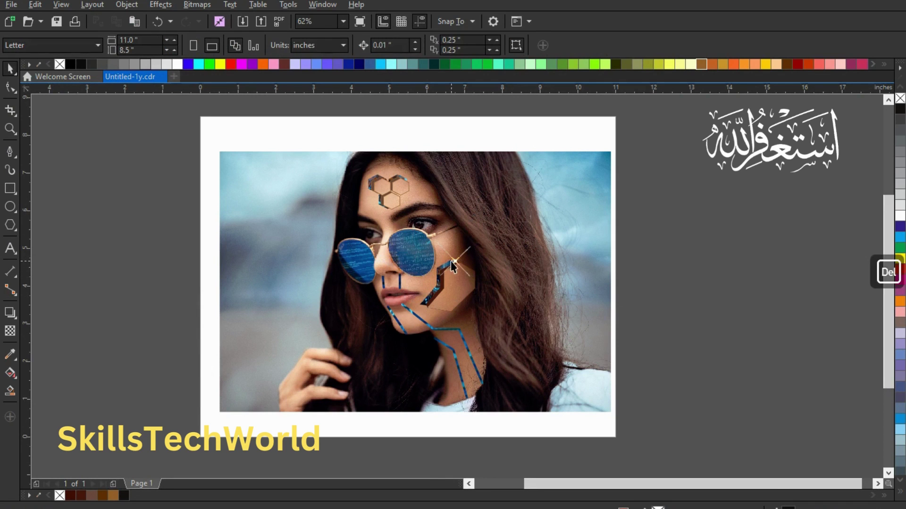
- Nudge the sparkle onto the upper corner of the cheek hexagon, to X 6.839", Y 4.605"
scroll(451, 261, up, 2)
click(458, 263)
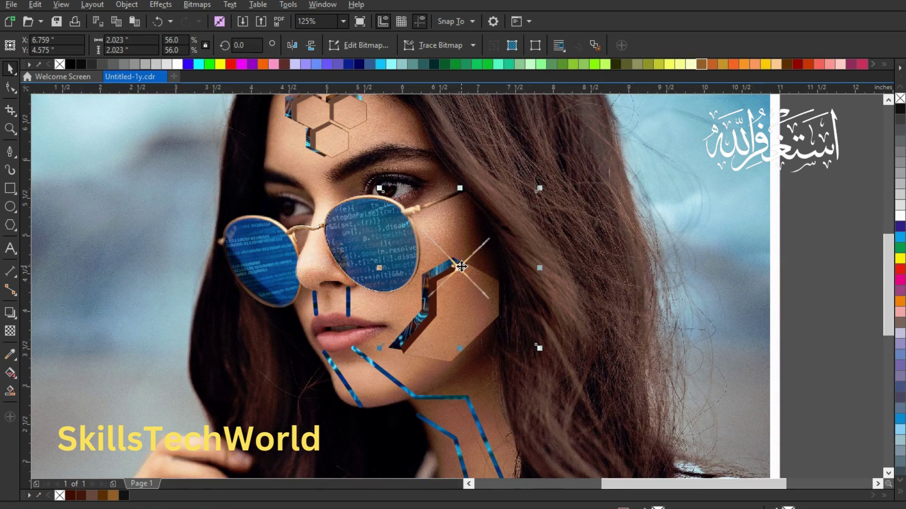
scroll(461, 267, up, 2)
key(Right)
key(Right)
key(Right)
key(Right)
key(Right)
key(Right)
key(Right)
key(Right)
key(Right)
key(Up)
key(Left)
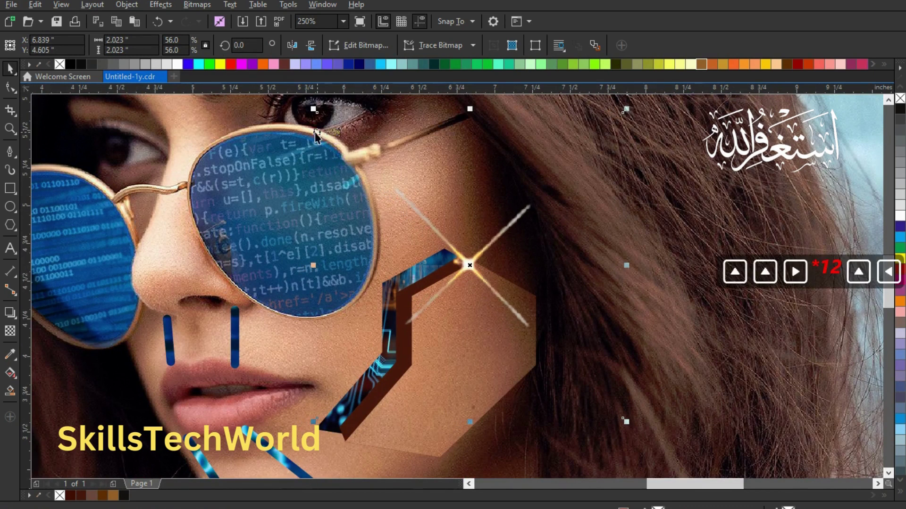
- Shrink the sparkle to 19%, about 0.685" wide, and centre it on the cheek hexagon's upper corner at X 6.831", Y 4.654"
drag(313, 110, 414, 210)
drag(522, 303, 468, 259)
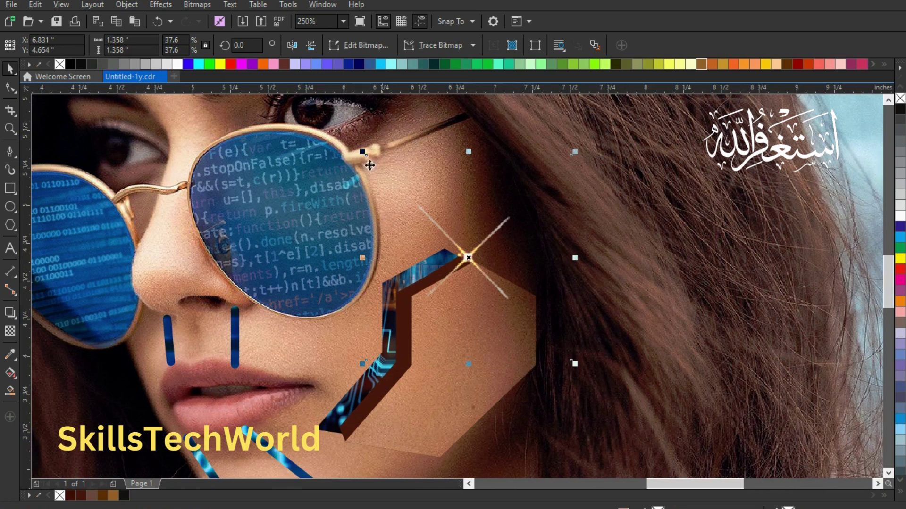
drag(364, 364, 413, 330)
key(shift)
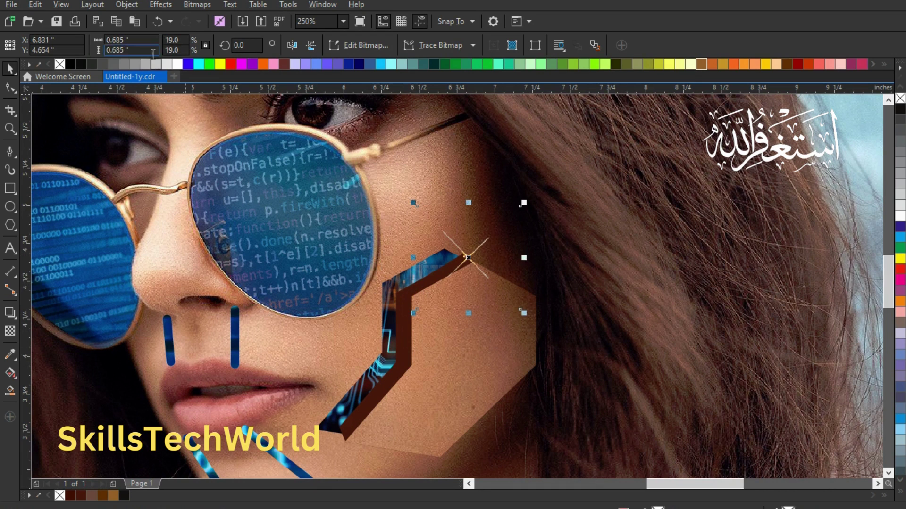
- Copy the cheek sparkle to the lower-left corner of the bottom forehead hexagon, at X 4.847", Y 6.161"
click(116, 22)
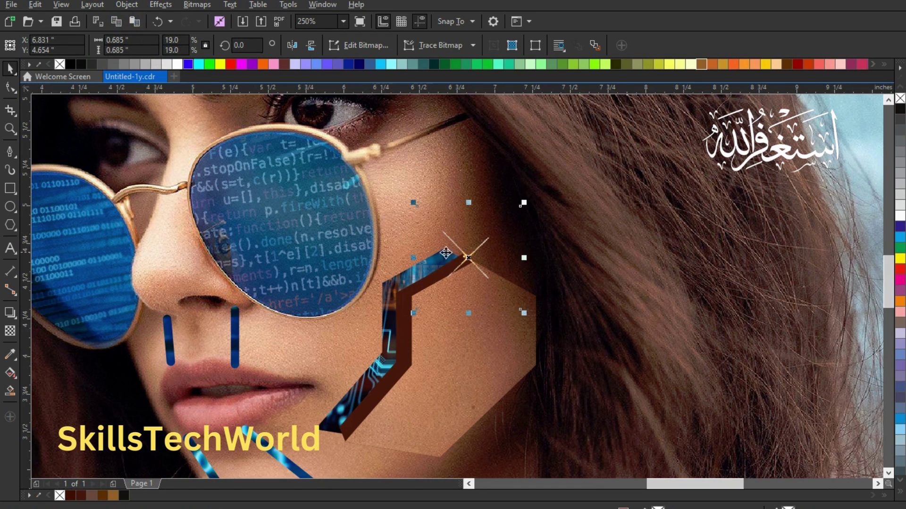
scroll(451, 261, down, 2)
drag(459, 259, 297, 154)
scroll(315, 143, up, 4)
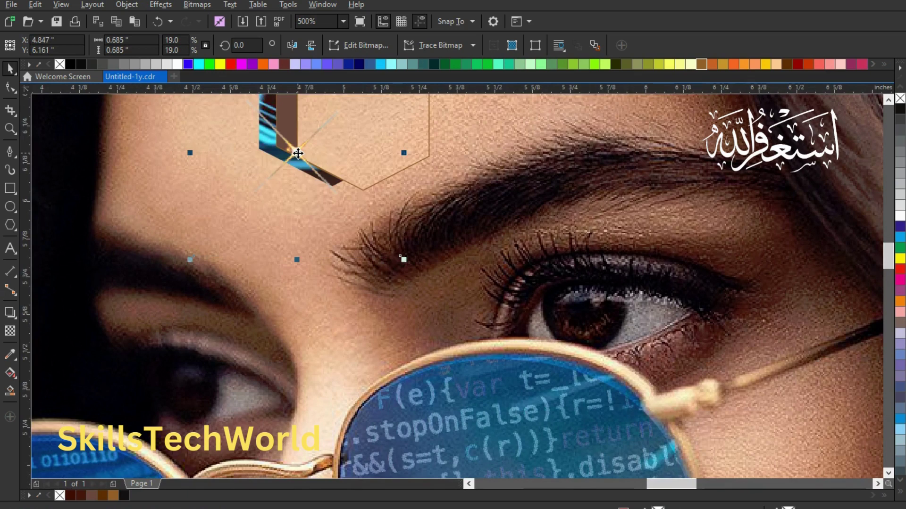
scroll(298, 154, down, 4)
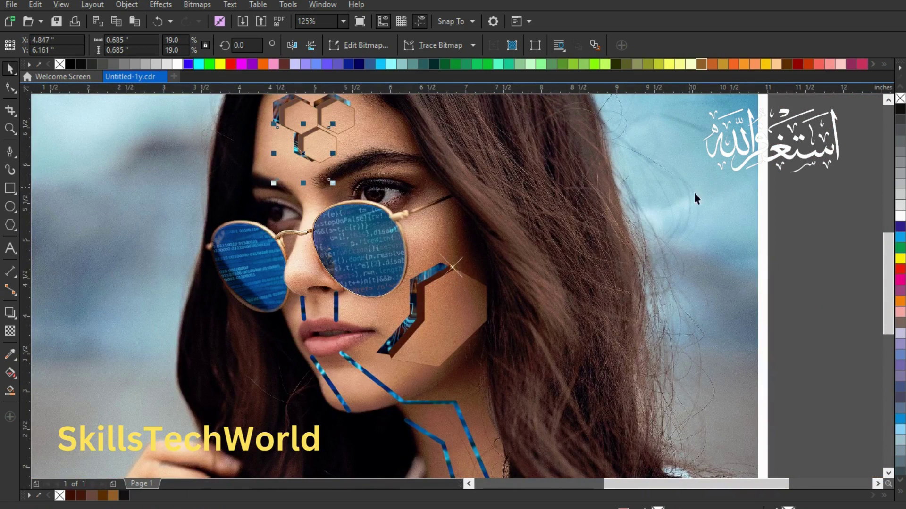
- Place copies of the sparkle on the top corners of the two upper forehead hexagons
scroll(899, 99, up, 2)
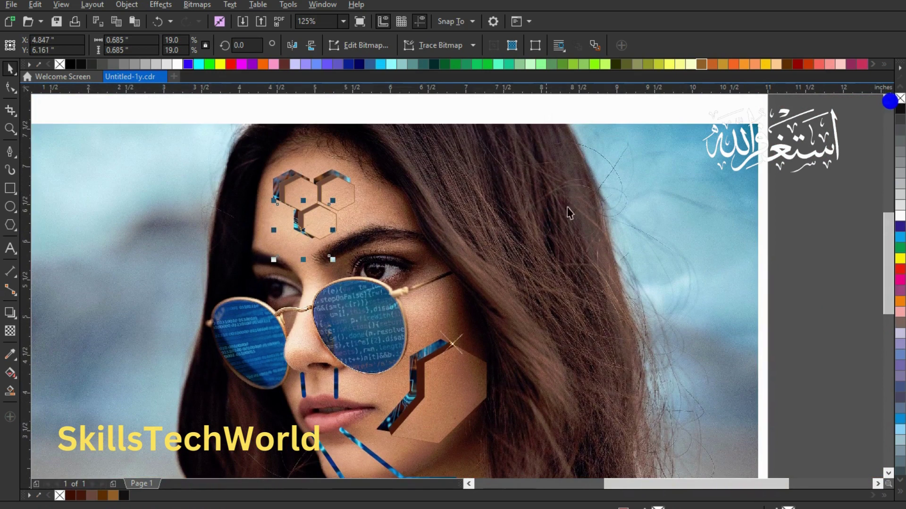
scroll(321, 191, up, 4)
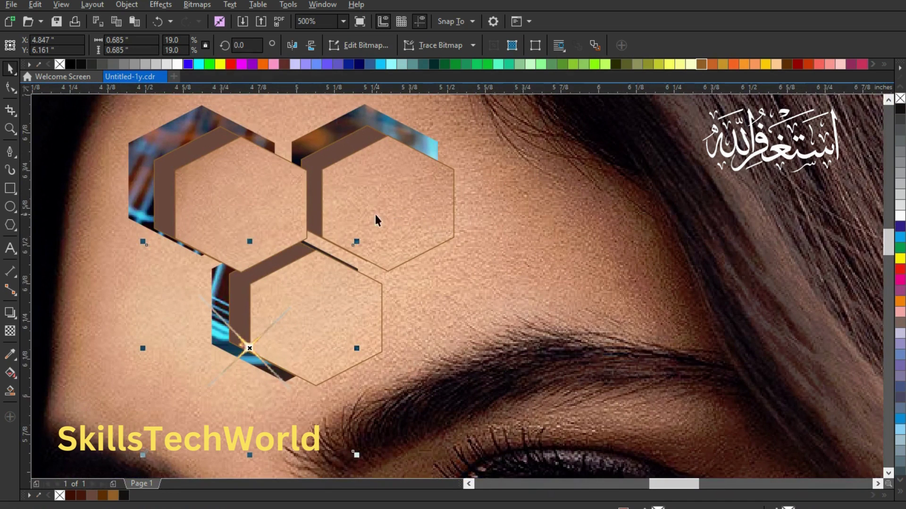
click(116, 22)
click(130, 24)
click(250, 344)
drag(250, 345, 386, 136)
click(135, 23)
drag(259, 349, 239, 137)
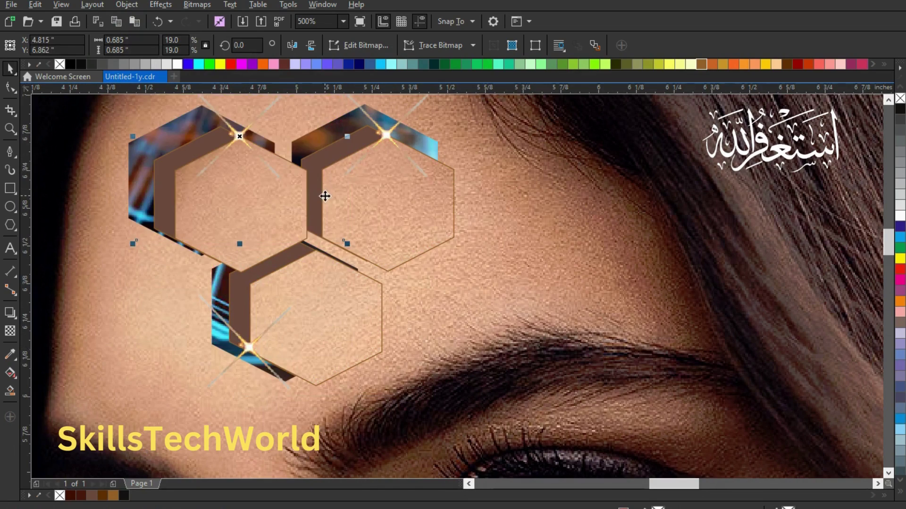
- Enlarge the sparkle on the cheek hexagon's upper corner to 21.7%, about 0.785" wide
scroll(325, 196, down, 4)
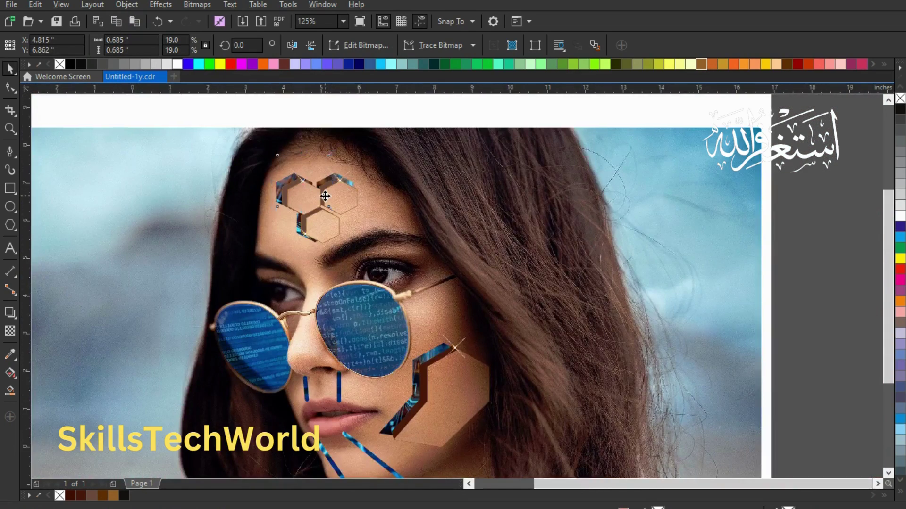
scroll(325, 196, down, 2)
scroll(394, 296, up, 4)
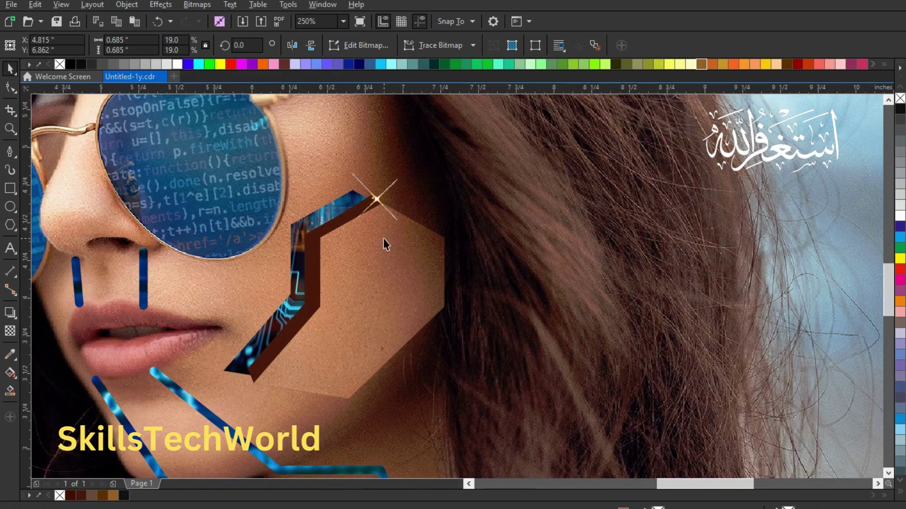
click(377, 204)
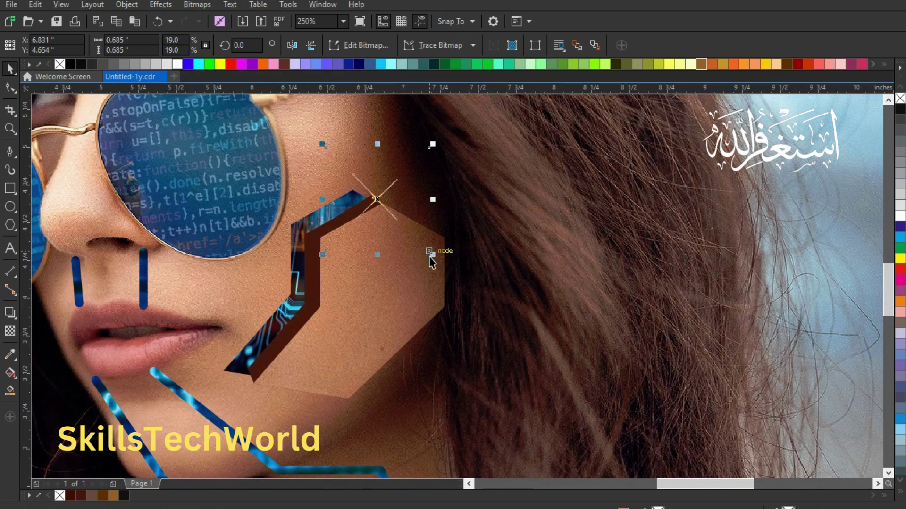
drag(430, 255, 444, 269)
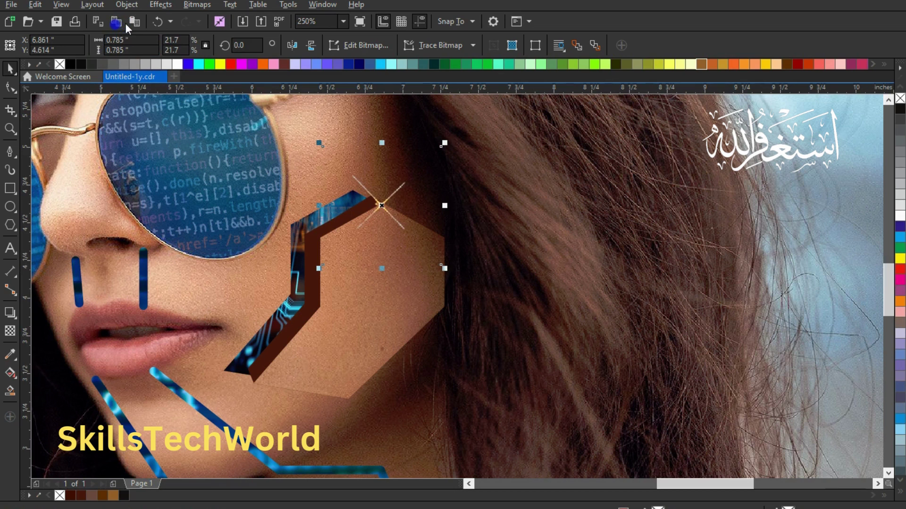
- Place copies of the enlarged sparkle on the cheek hexagon's left inner corner and its lower-left corner
drag(379, 207, 320, 307)
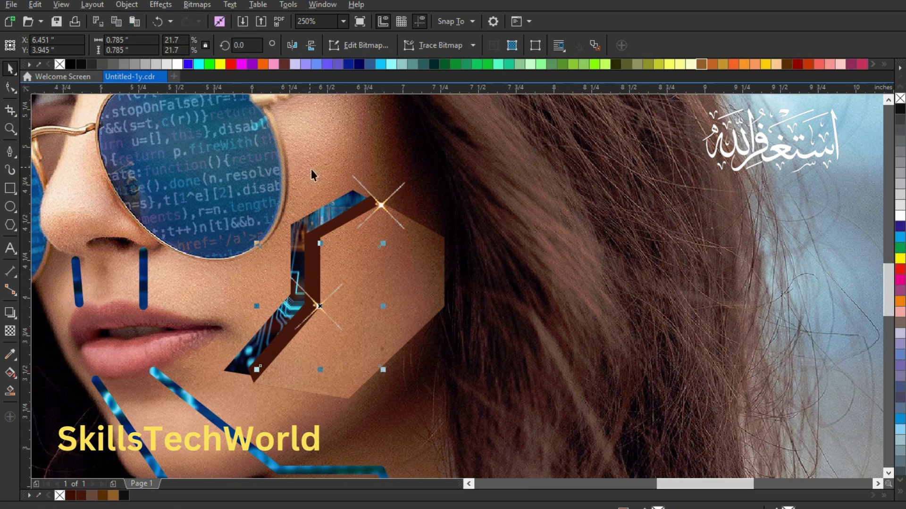
click(138, 25)
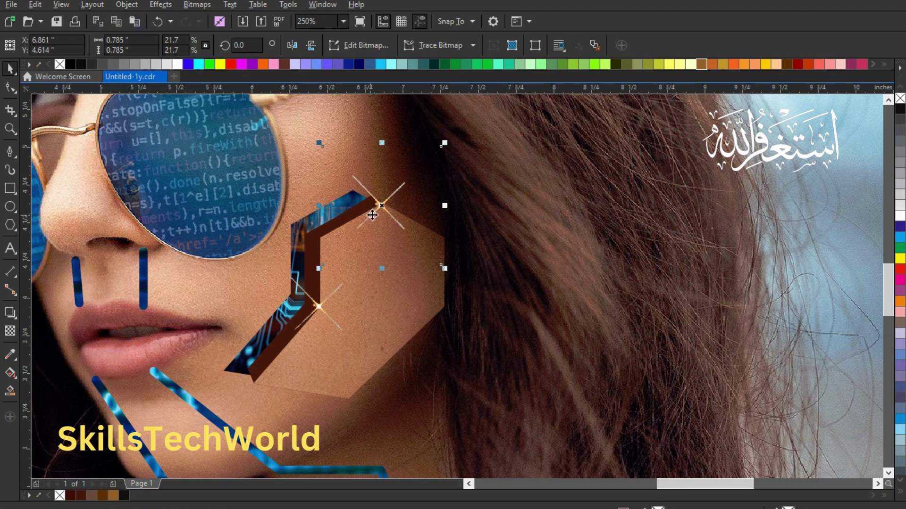
drag(380, 203, 261, 393)
scroll(261, 392, down, 4)
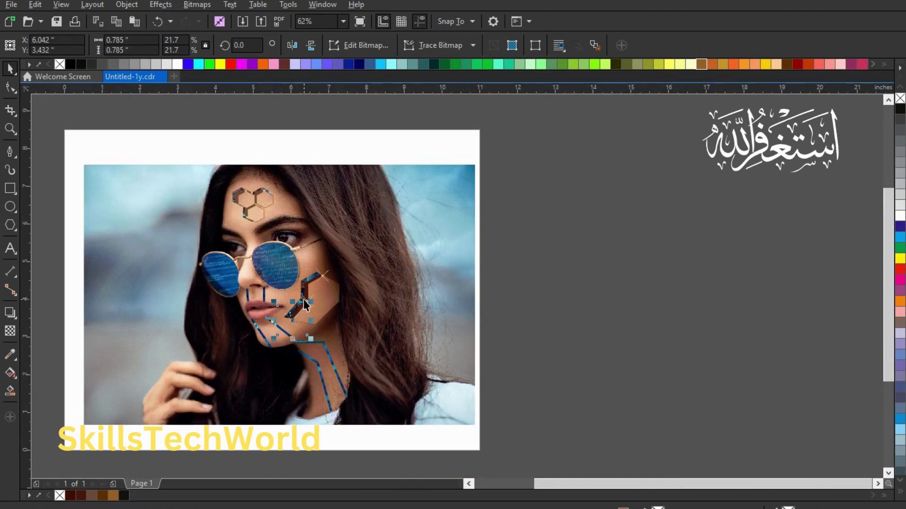
click(518, 220)
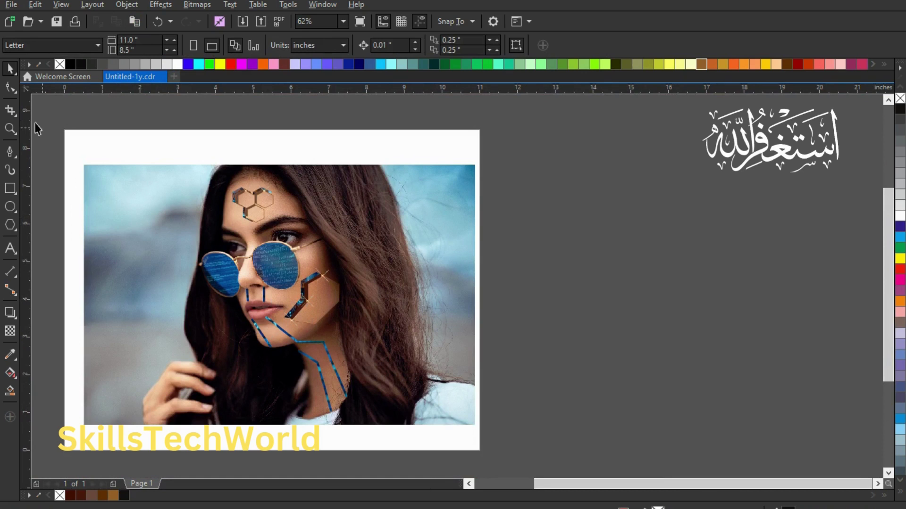
- Select all the artwork and examine the finished portrait in a full-screen preview
click(468, 484)
click(469, 484)
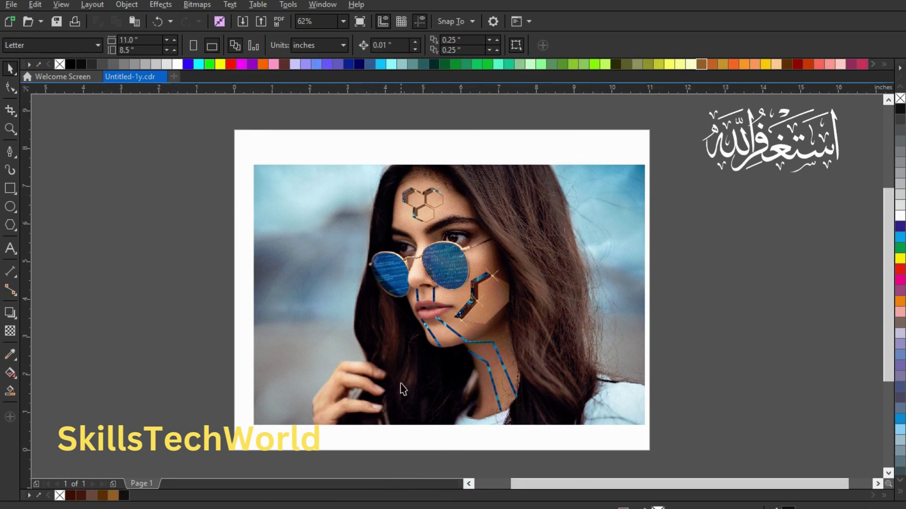
scroll(432, 312, up, 3)
scroll(432, 311, down, 3)
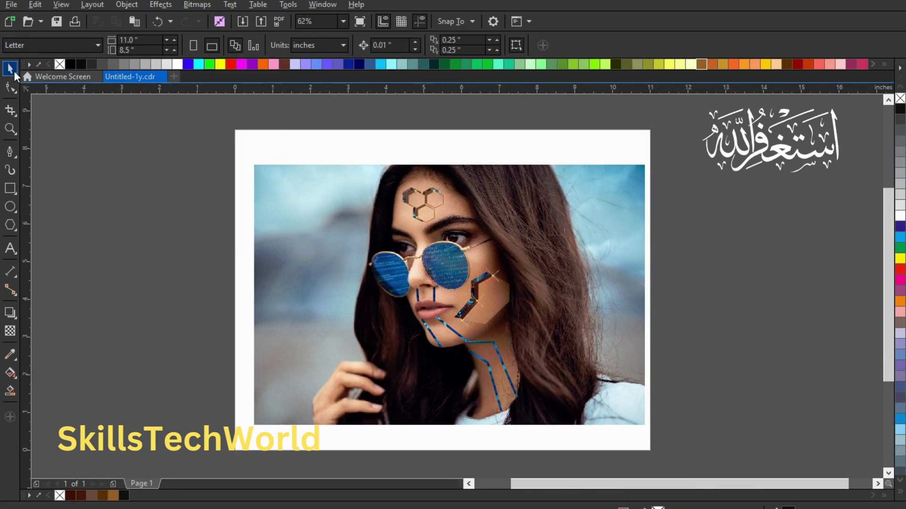
drag(212, 149, 669, 461)
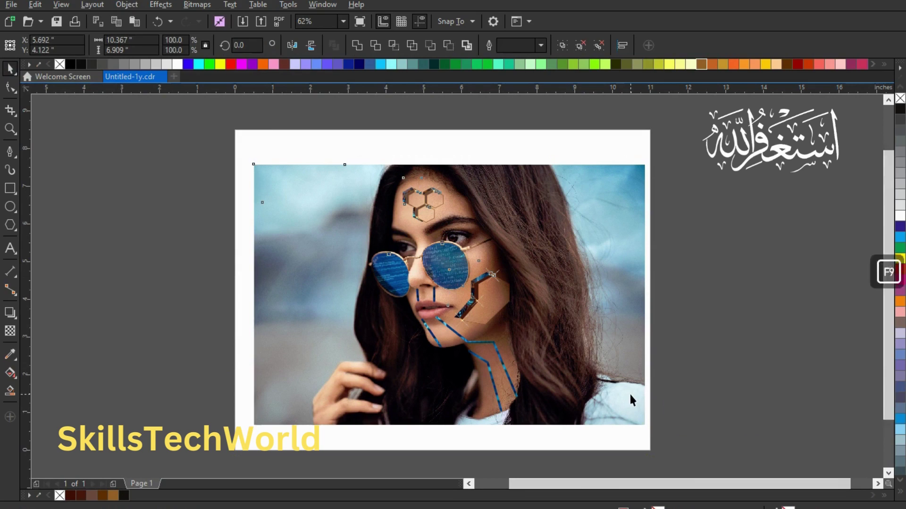
key(F9)
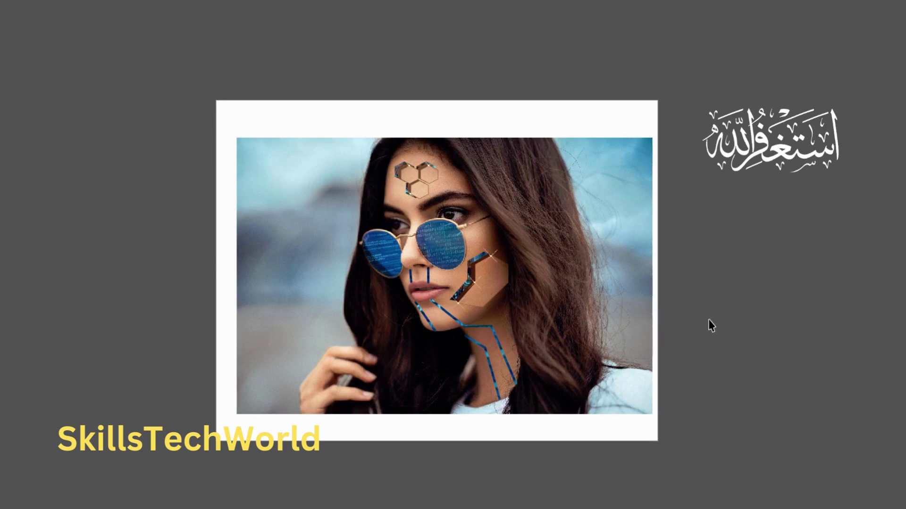
key(Escape)
click(212, 213)
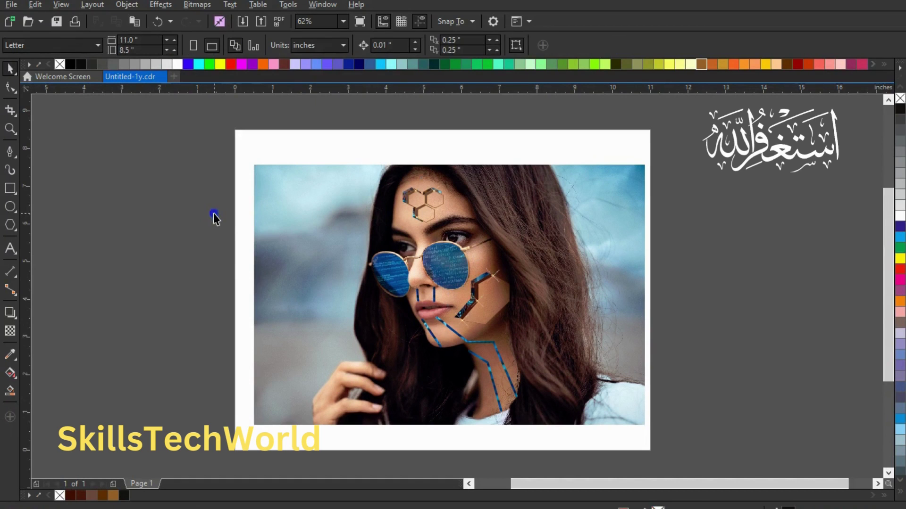